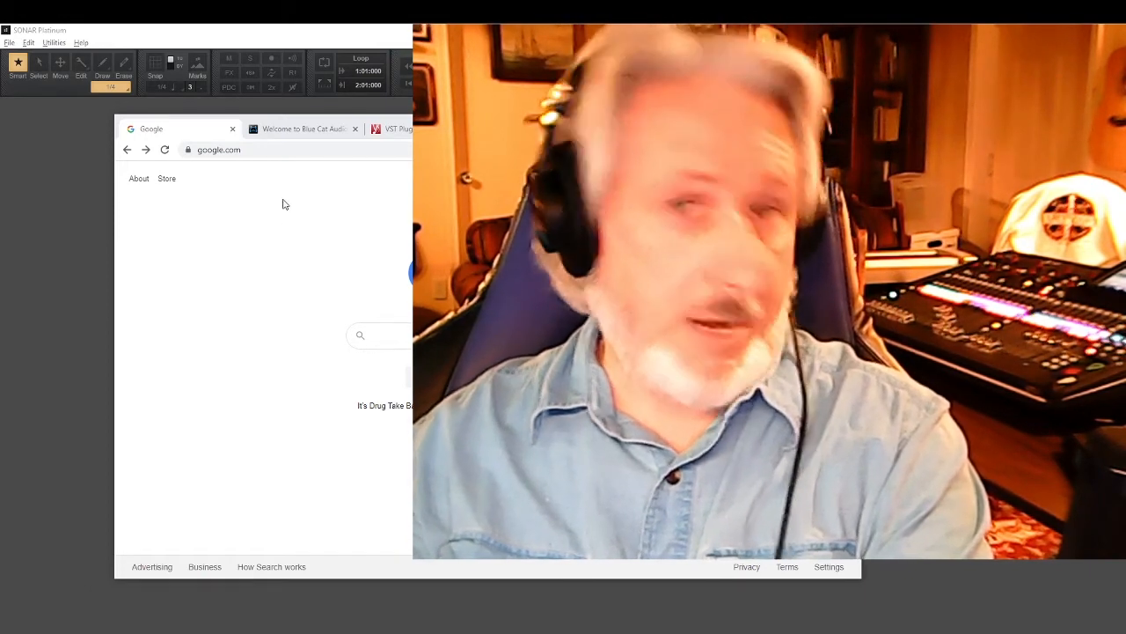
Search Google for "cakewalk by bandlab" and open the Cakewalk by BandLab product page on bandlab.com.
click(407, 332)
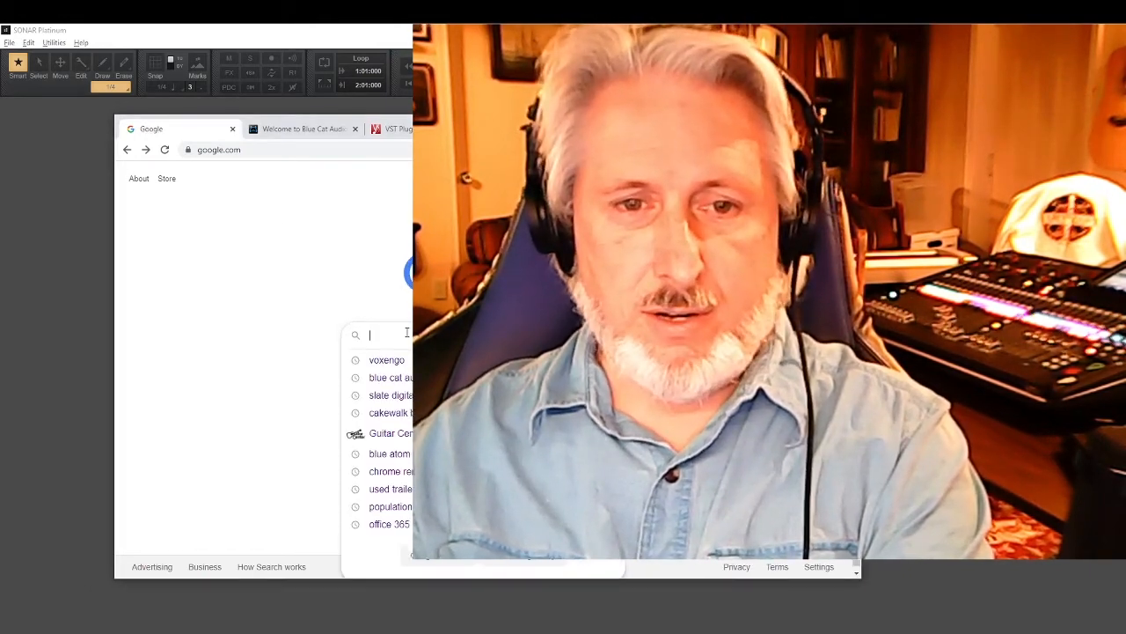
text(b)
key(BackSpace)
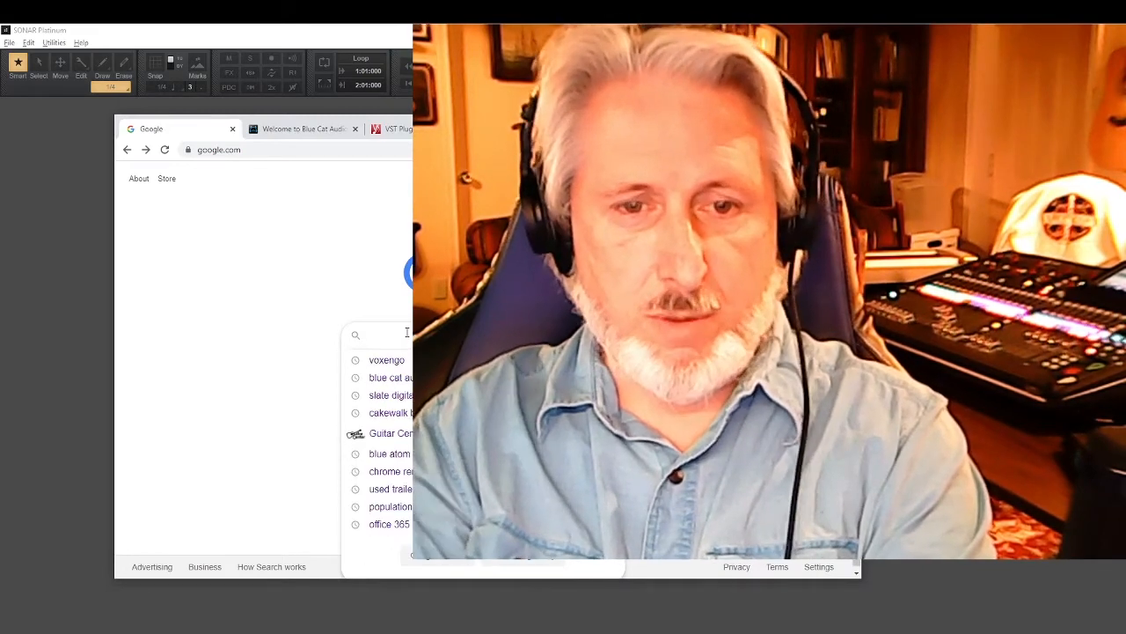
text(cake)
key(Down)
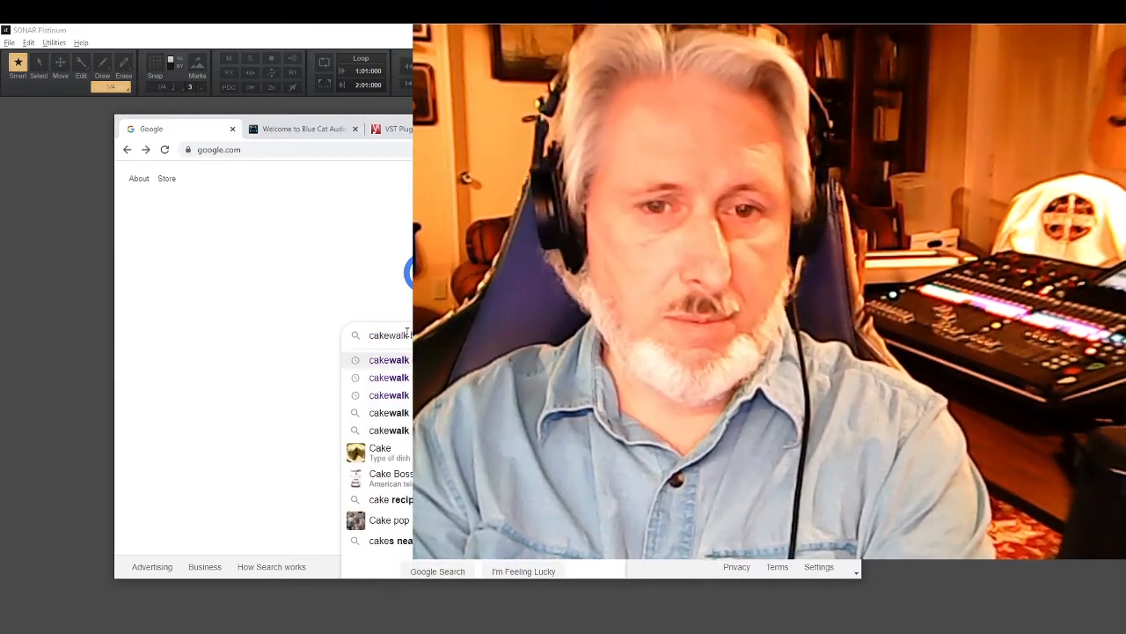
key(Return)
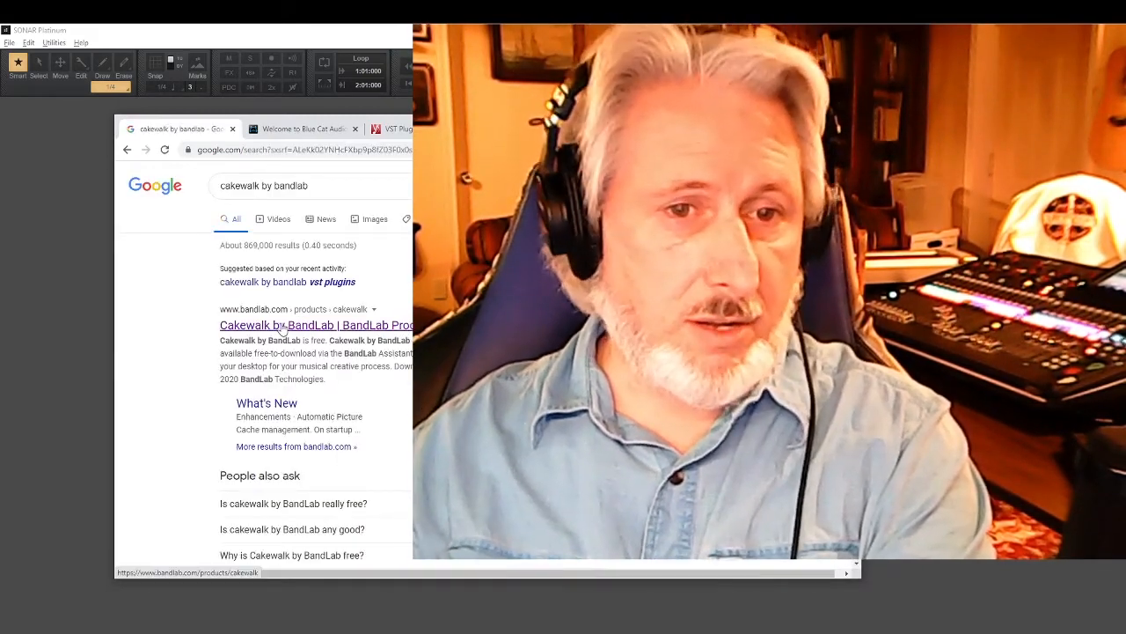
click(282, 327)
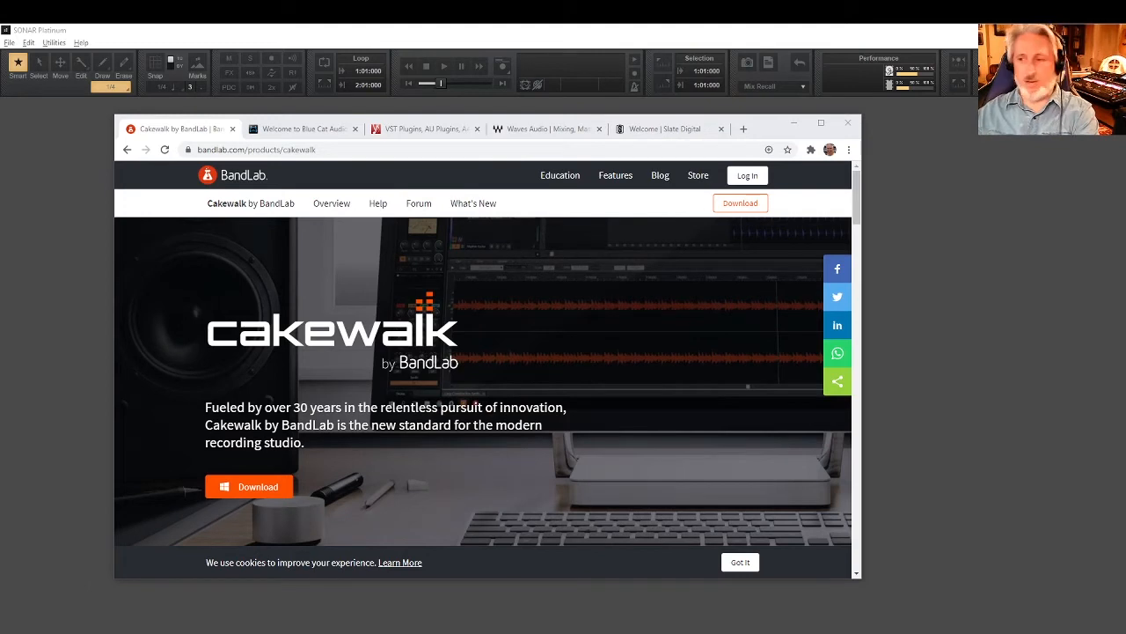
Switch to SONAR Platinum and open the project CHP-17-Oct-2020.cwp from the FromDon folder, accepting the file version notice.
click(794, 122)
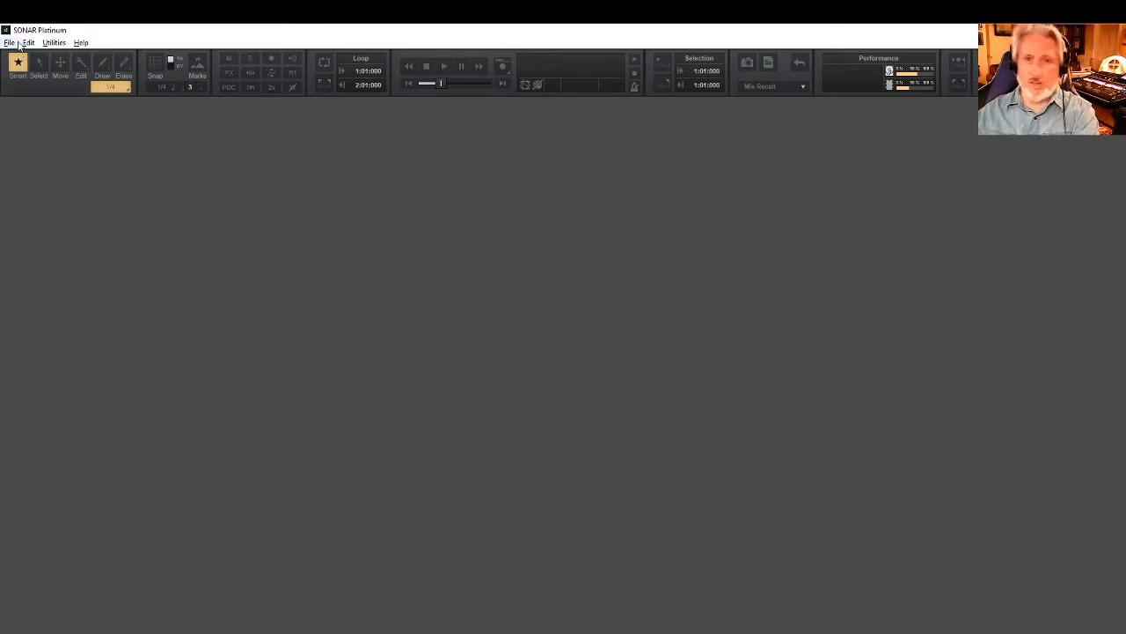
click(9, 44)
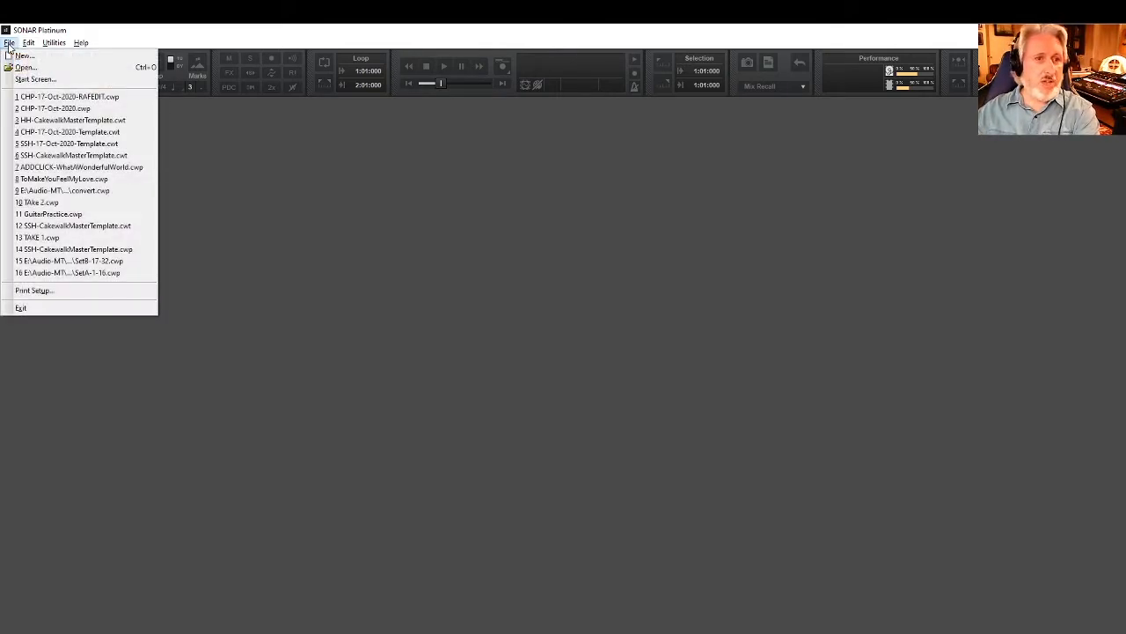
click(24, 67)
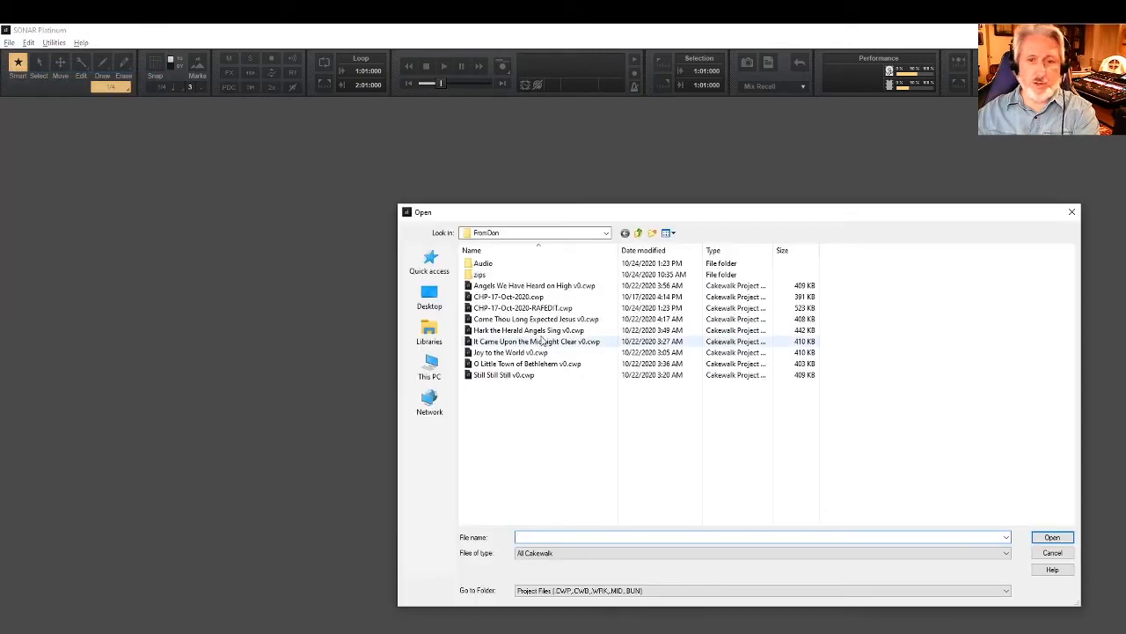
click(554, 299)
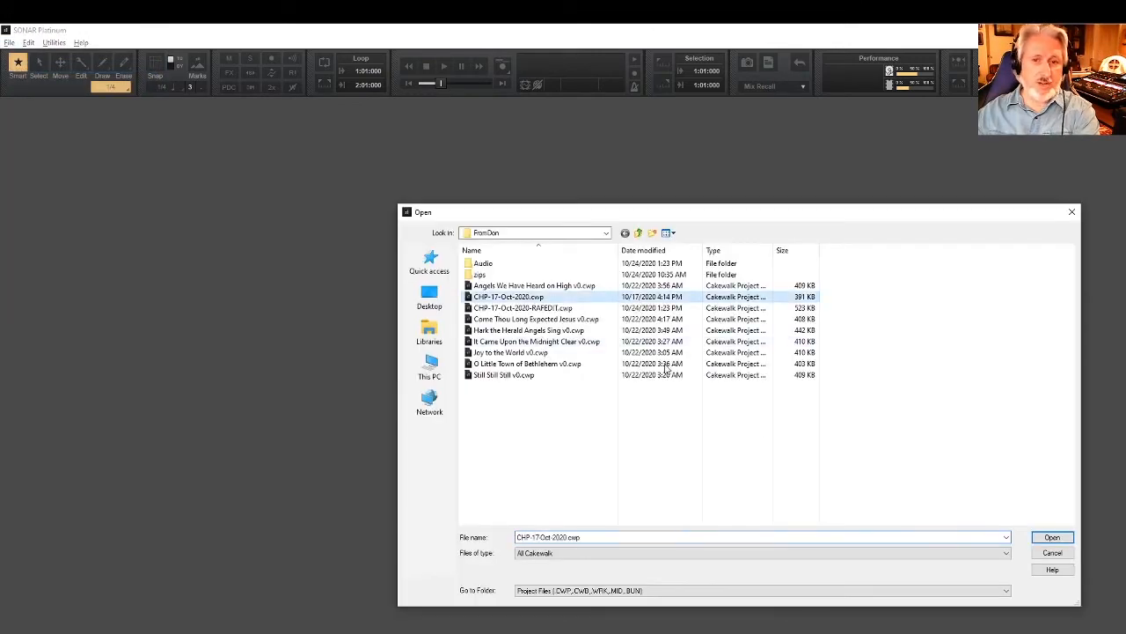
click(1052, 537)
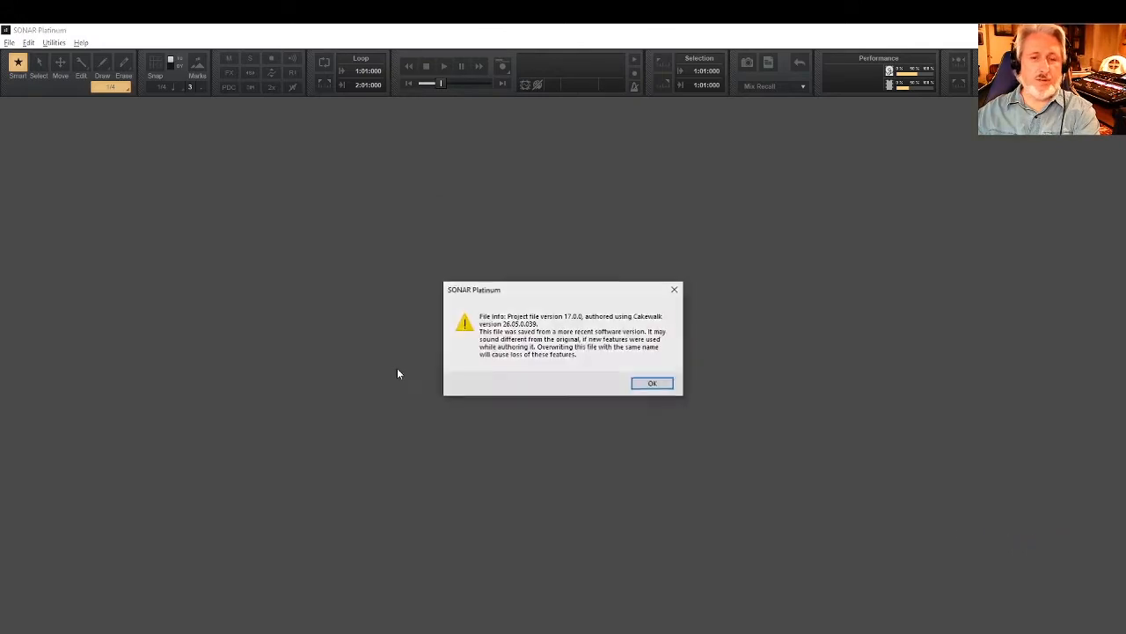
click(653, 384)
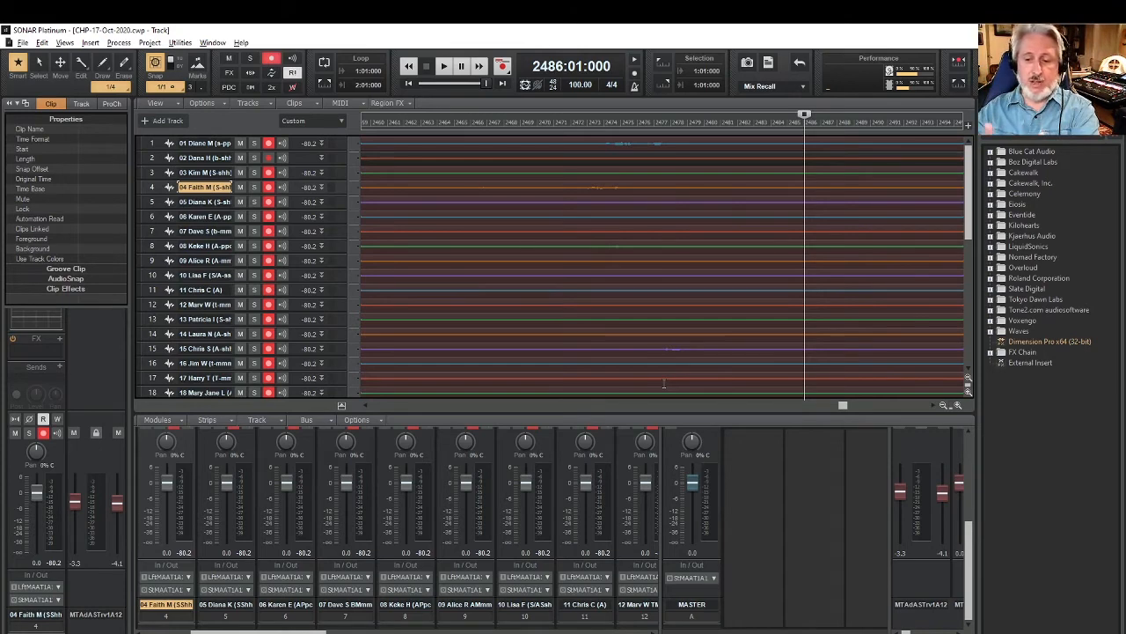
key(alt+Tab)
key(alt+Tab)
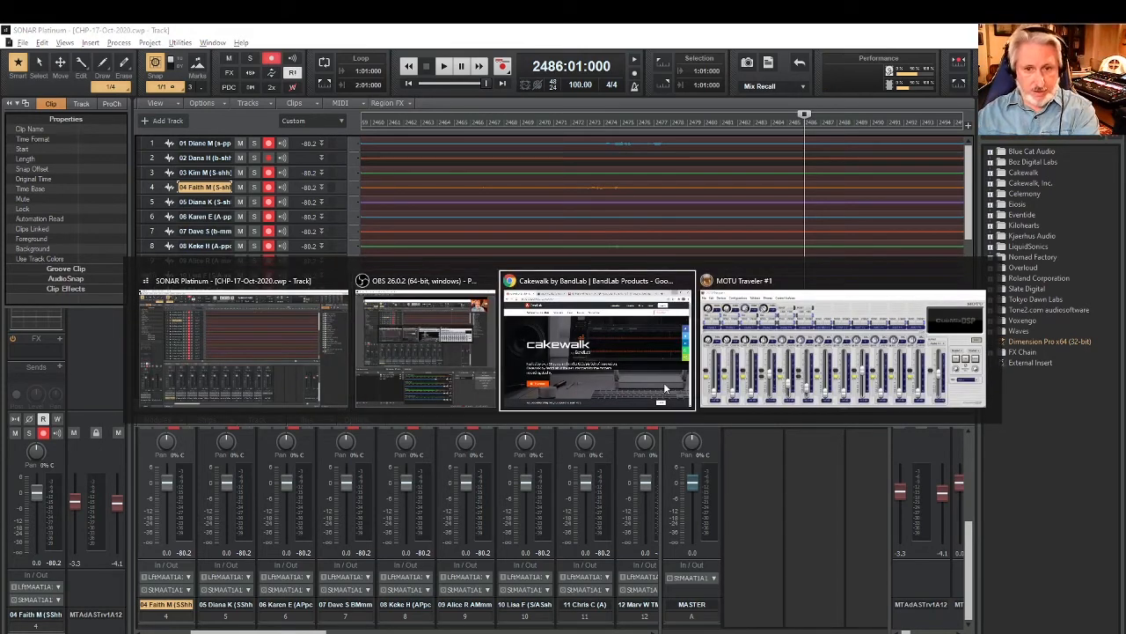
key(alt+Tab)
key(alt+Tab)
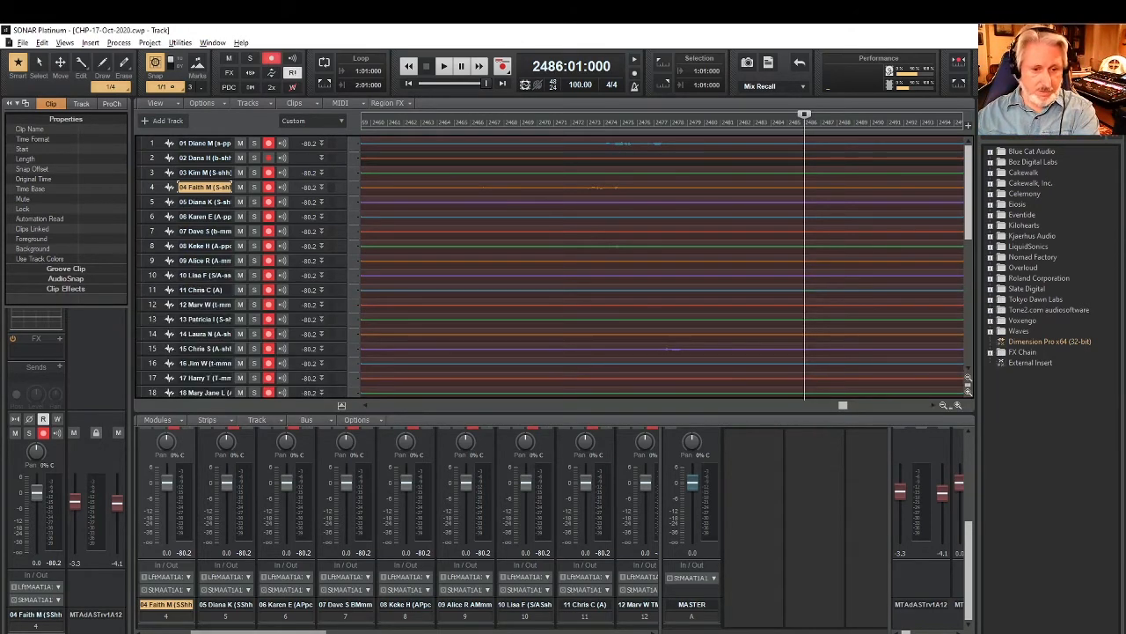
Switch to a new File Explorer window and open the _RAW_MEDIA_CAPTURE folder on the MEDIA-PRODUCTION (E:) drive.
key(super+e)
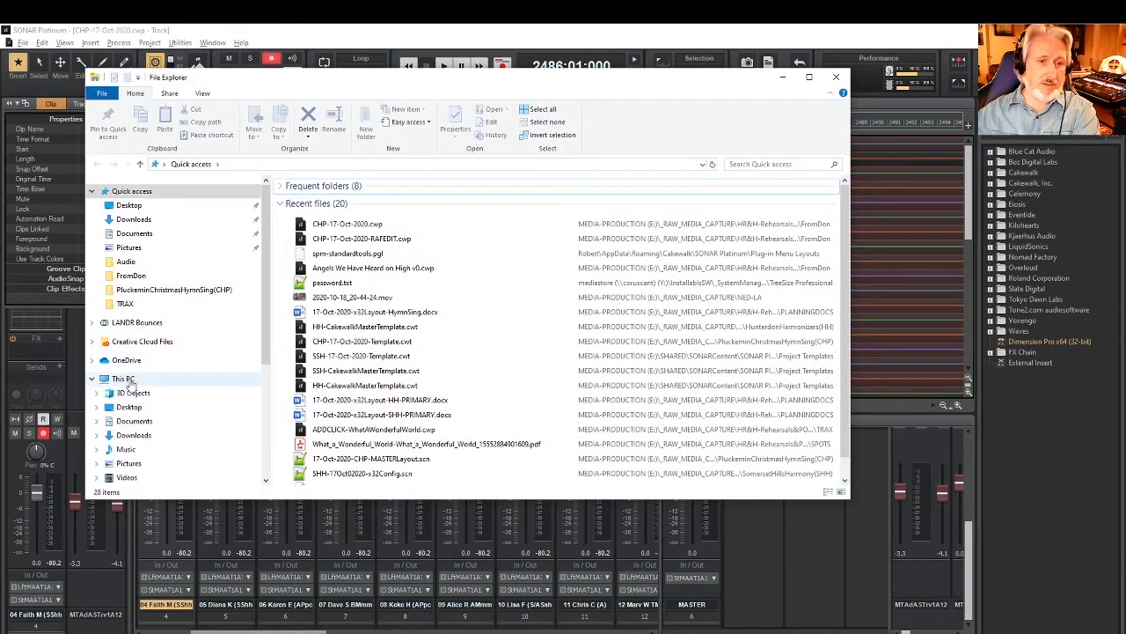
scroll(147, 385, down, 3)
click(156, 383)
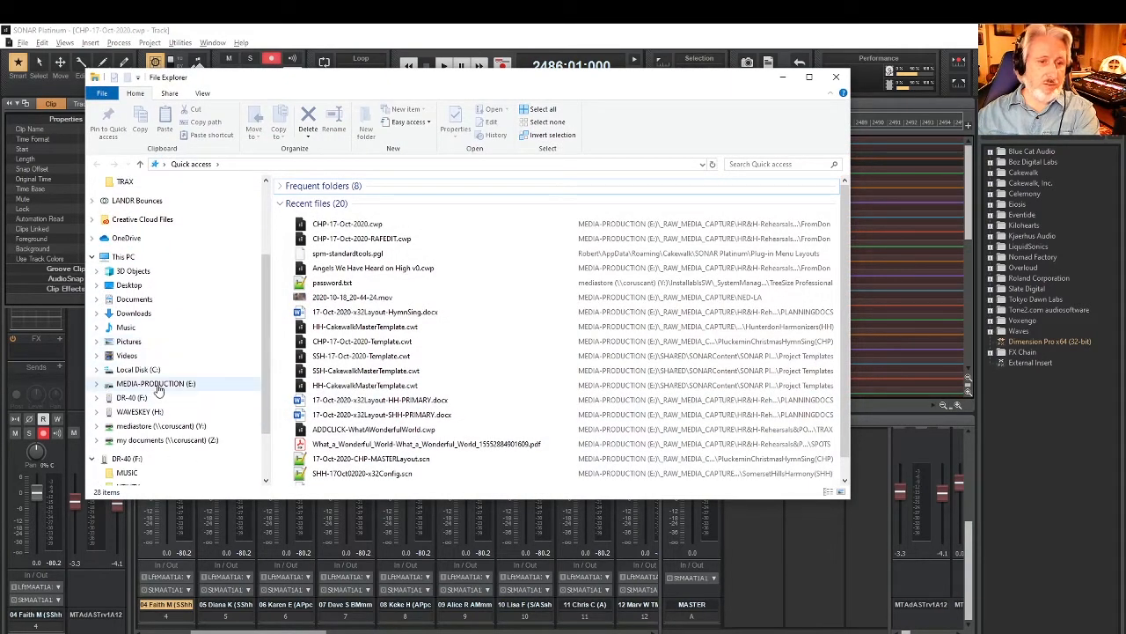
click(352, 226)
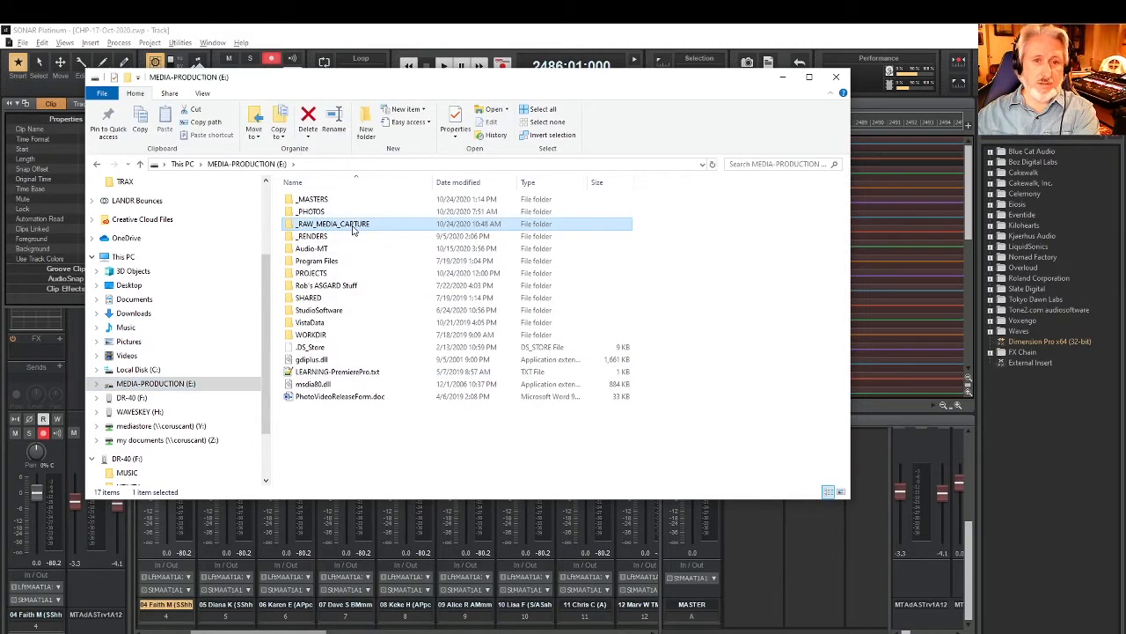
click(353, 227)
click(364, 261)
double_click(352, 225)
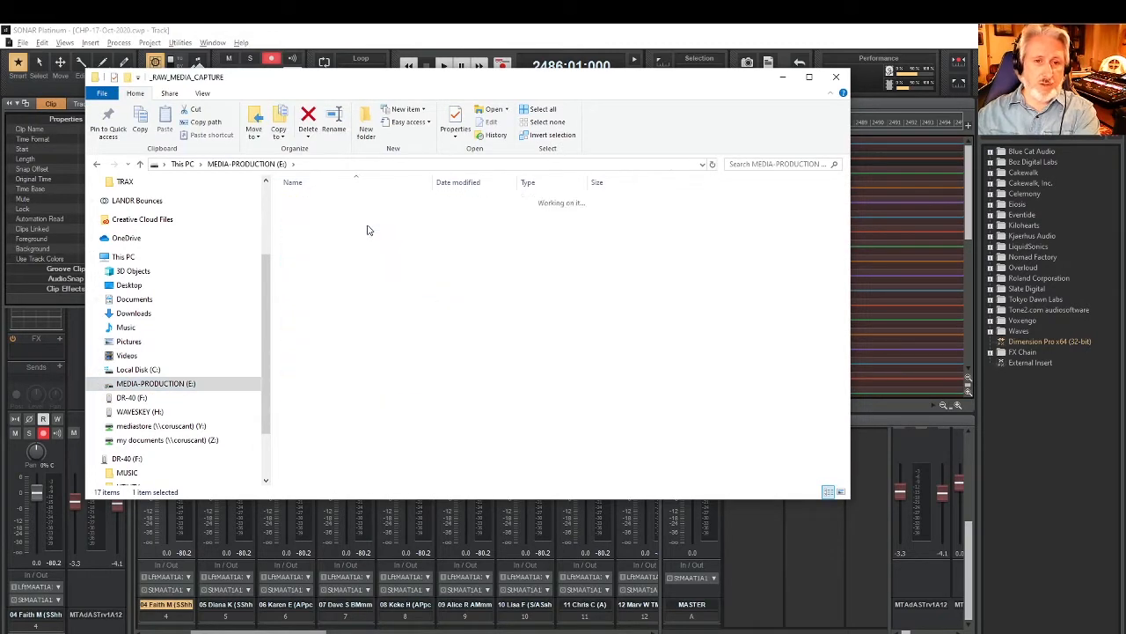
Go through HR&H-Rehearsals&POC, PluckeminChristmasHymnSing(CHP) and FromDon to the project's Audio folder.
double_click(361, 317)
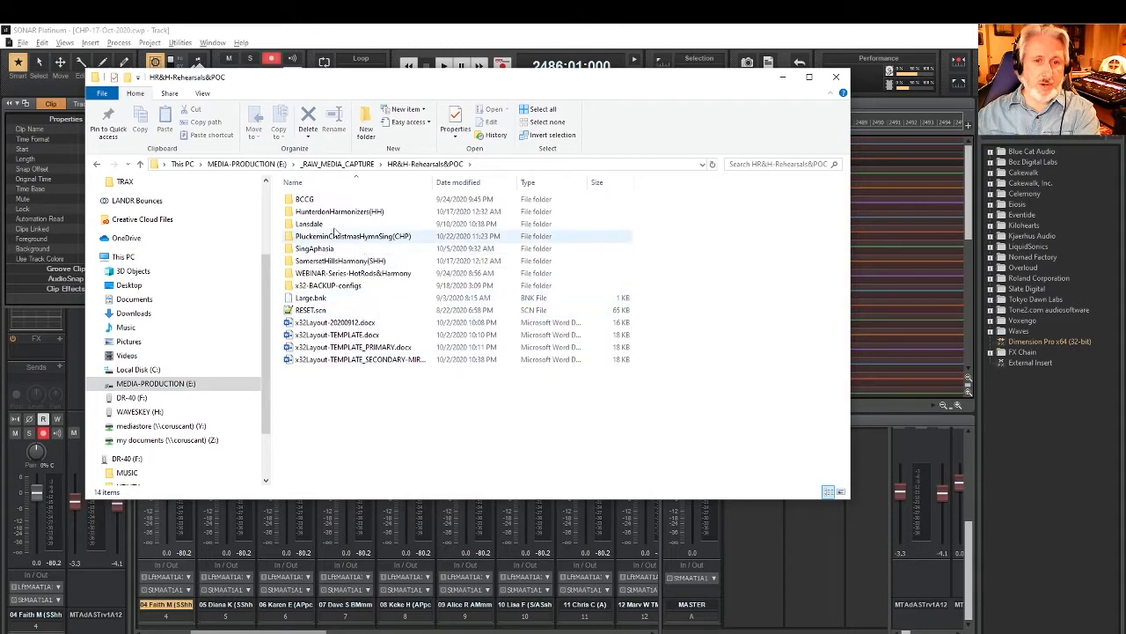
double_click(345, 235)
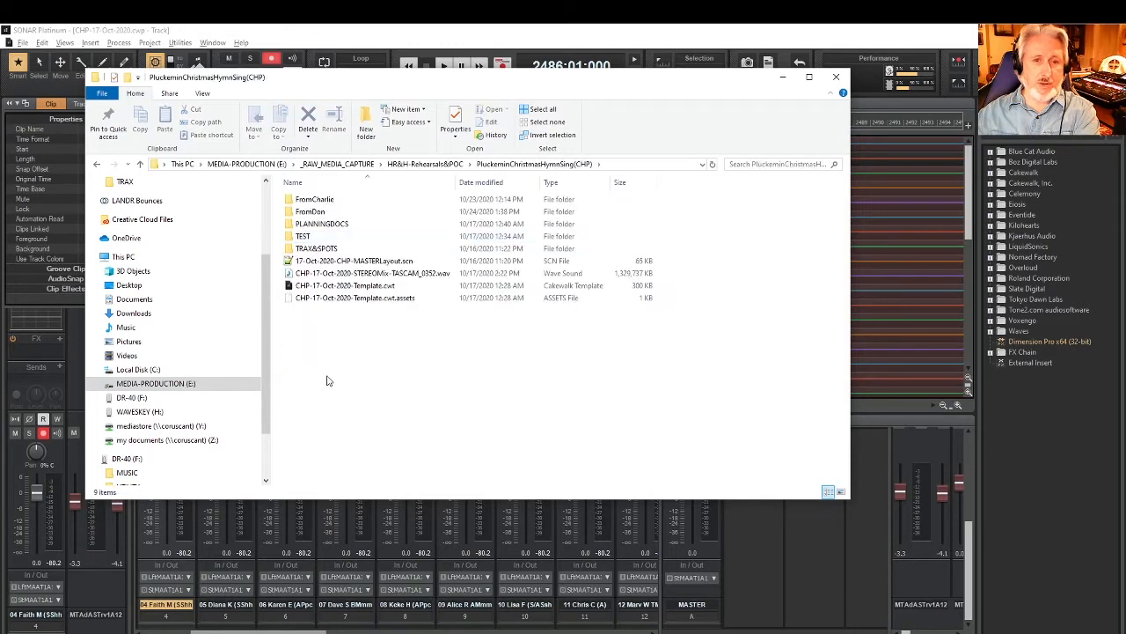
double_click(317, 212)
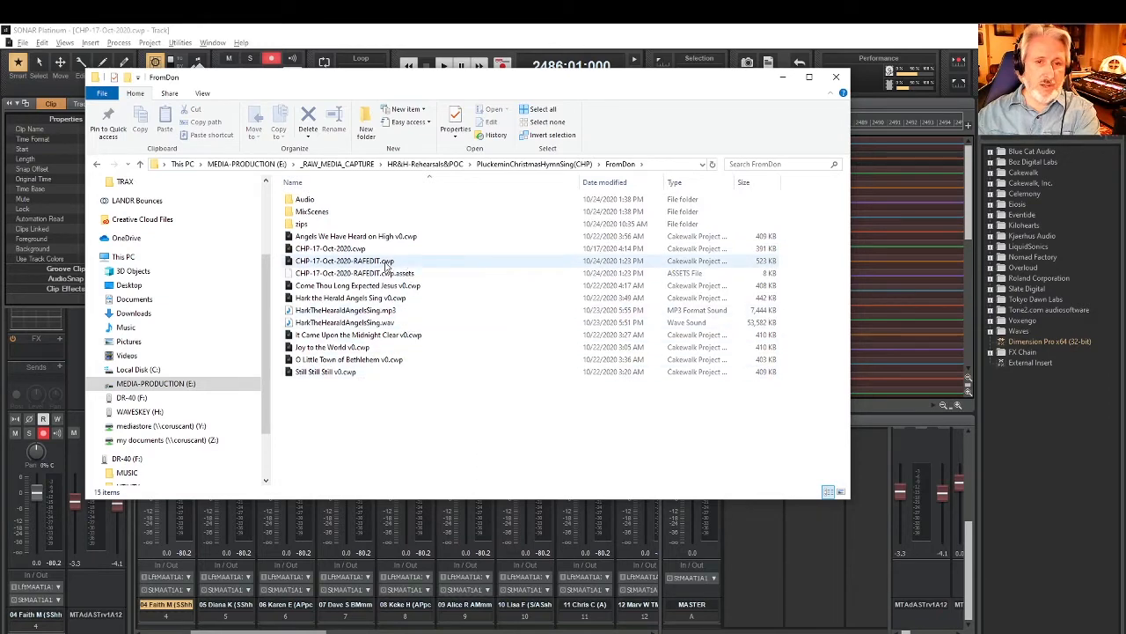
double_click(302, 200)
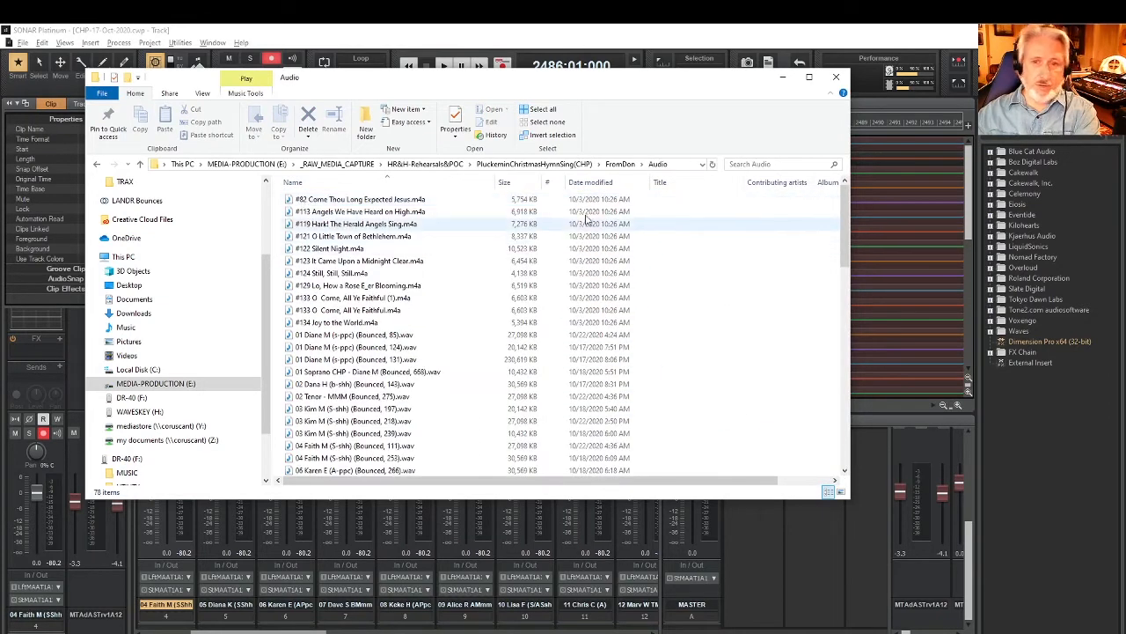
Examine the individual CHP-17-Oct-2020 track recordings in the Audio folder, then return to SONAR.
scroll(830, 310, down, 9)
scroll(829, 309, down, 6)
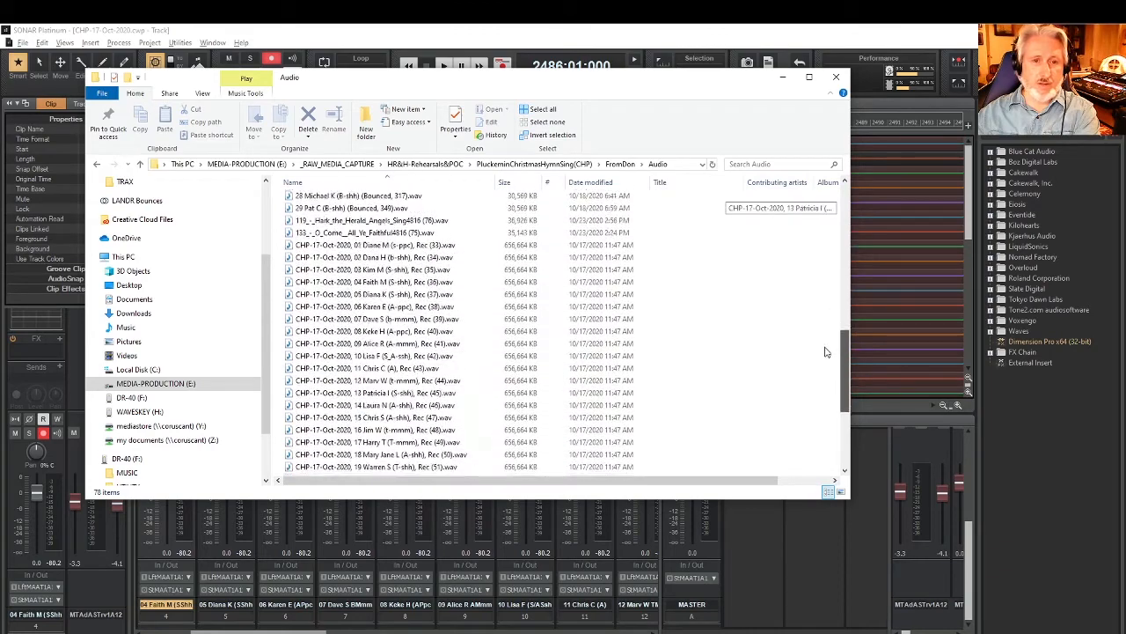
scroll(820, 366, up, 1)
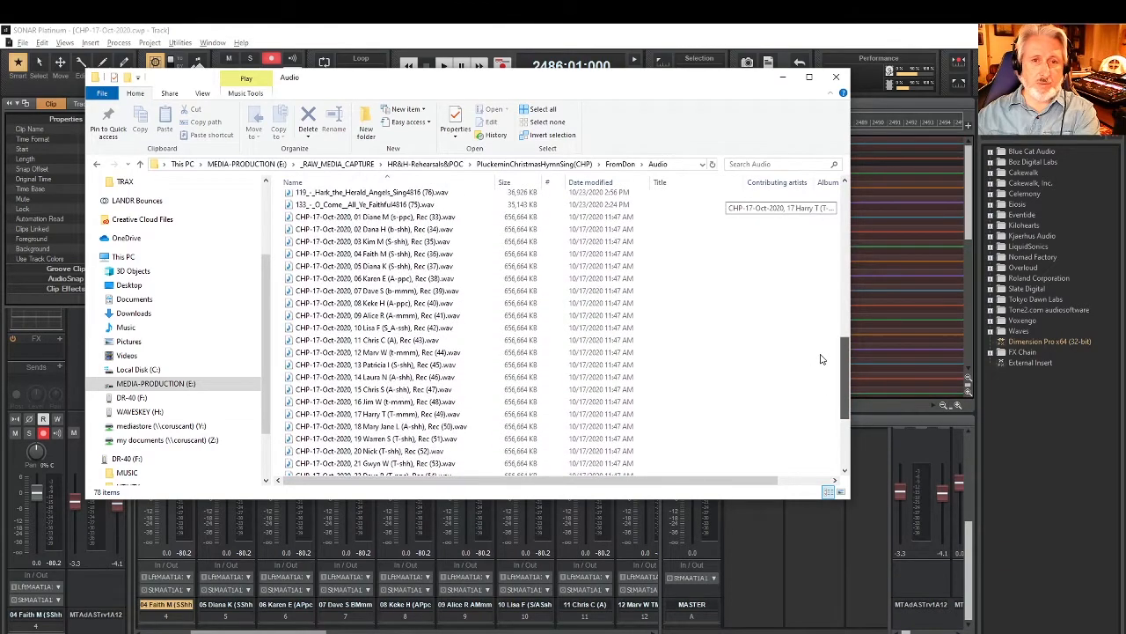
scroll(310, 216, down, 1)
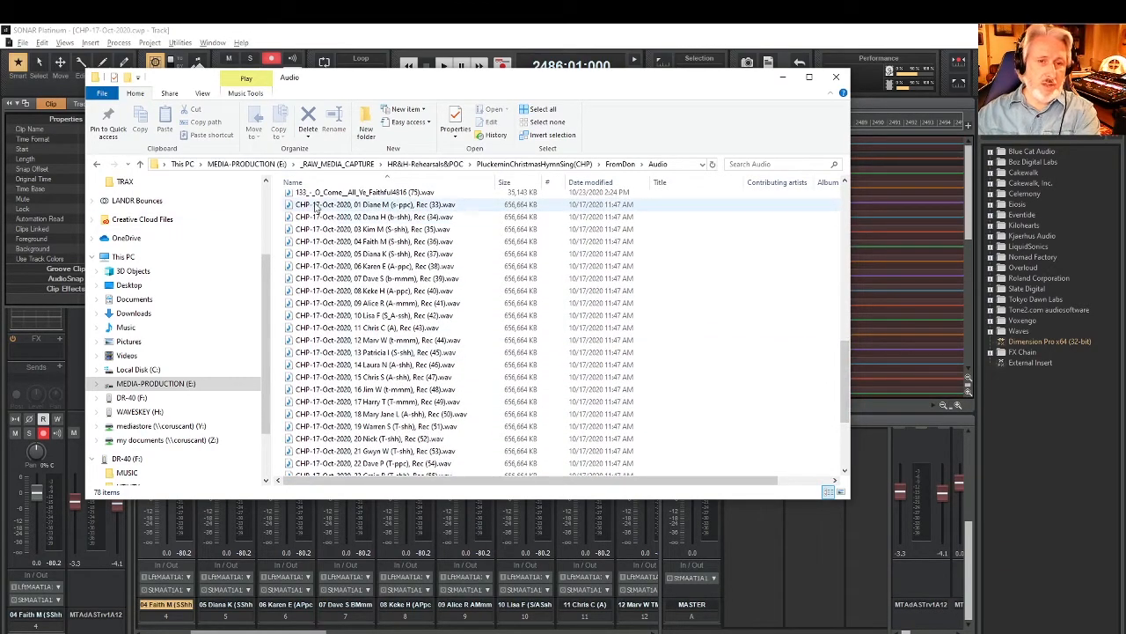
click(312, 208)
click(363, 353)
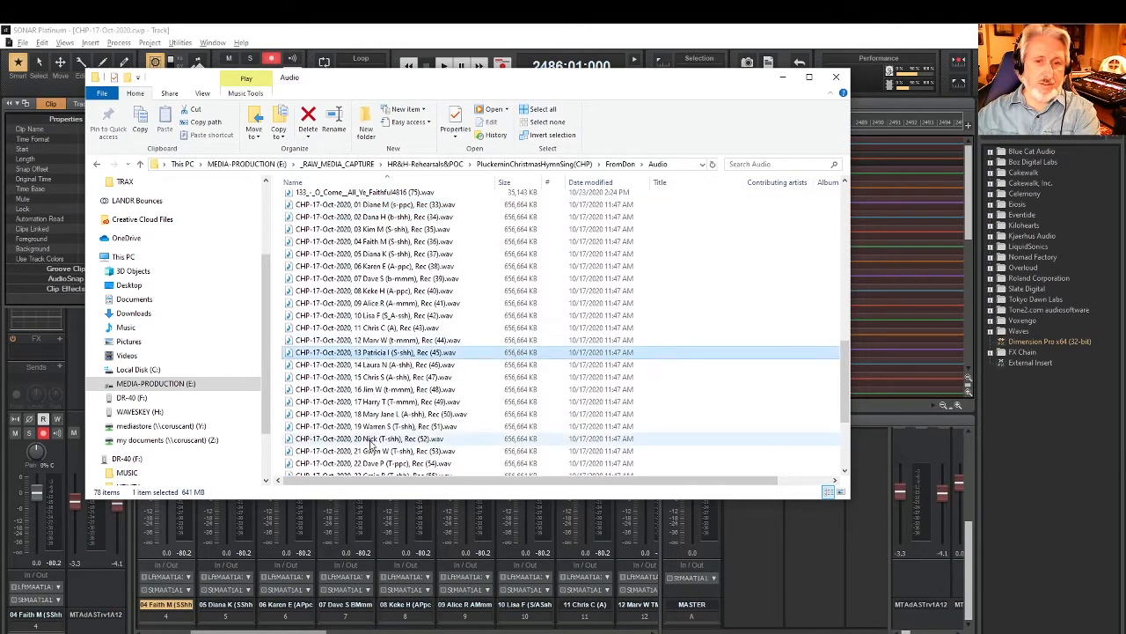
click(371, 439)
click(457, 303)
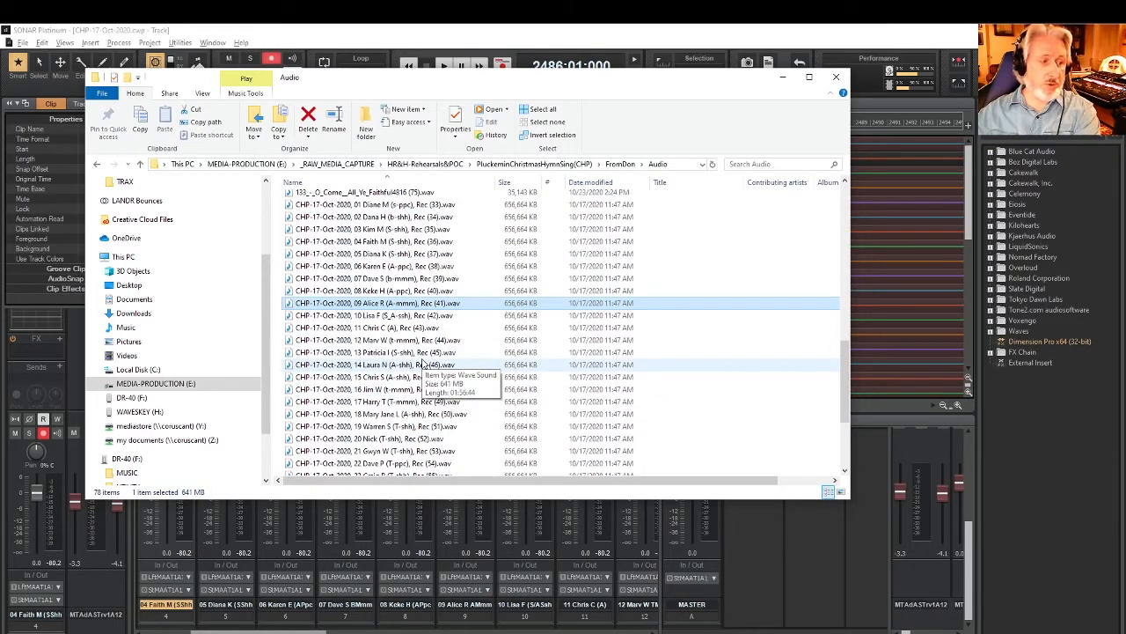
scroll(421, 363, down, 3)
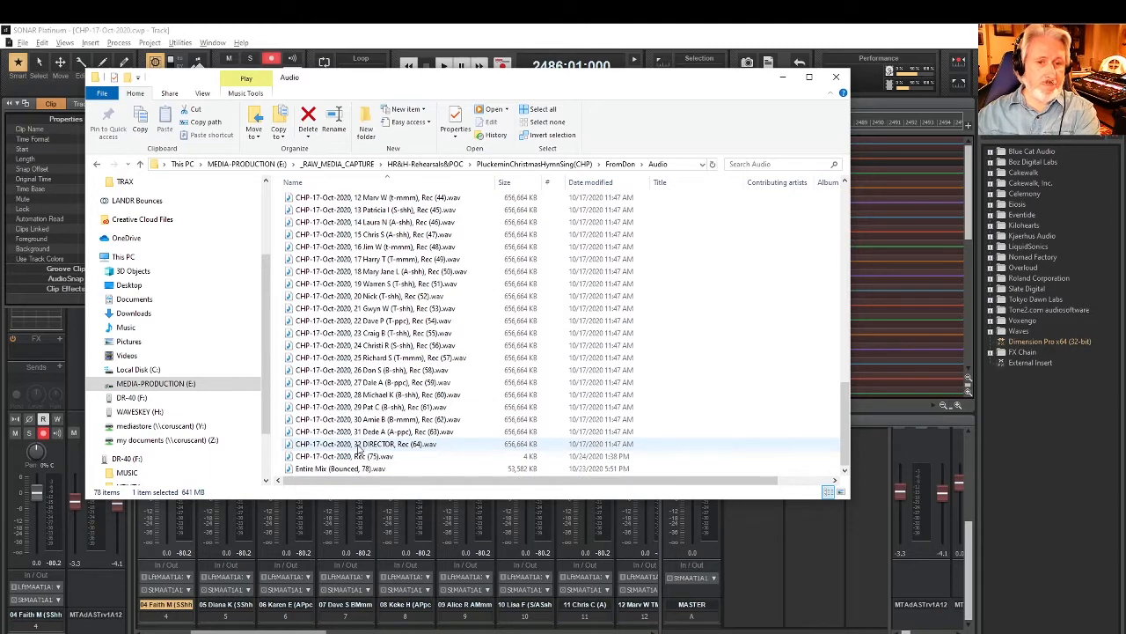
scroll(426, 400, up, 7)
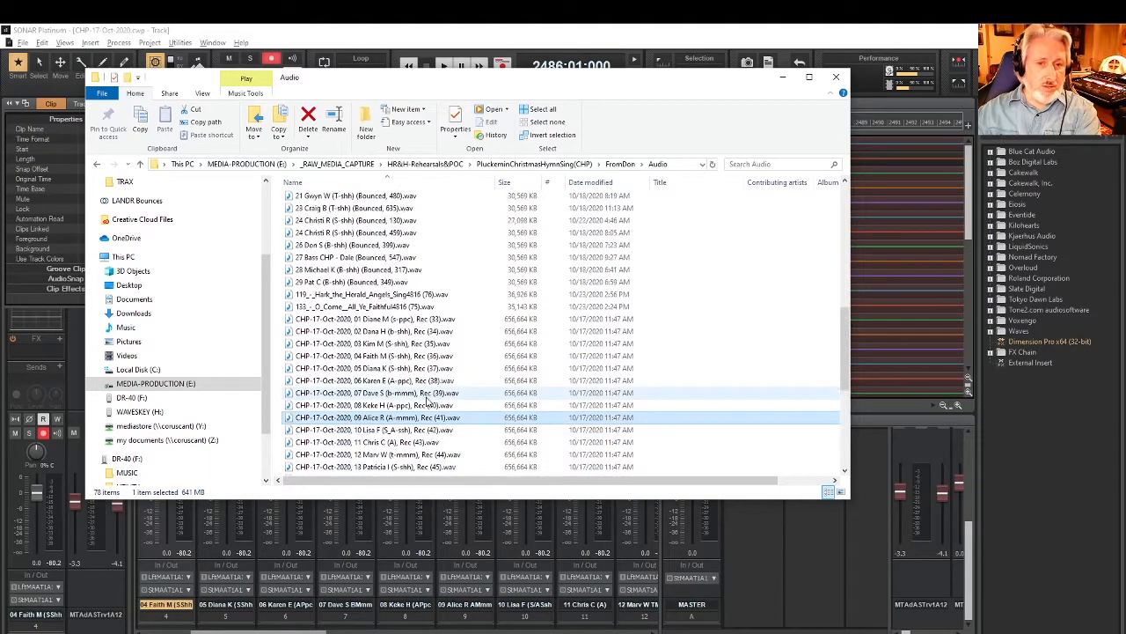
click(479, 38)
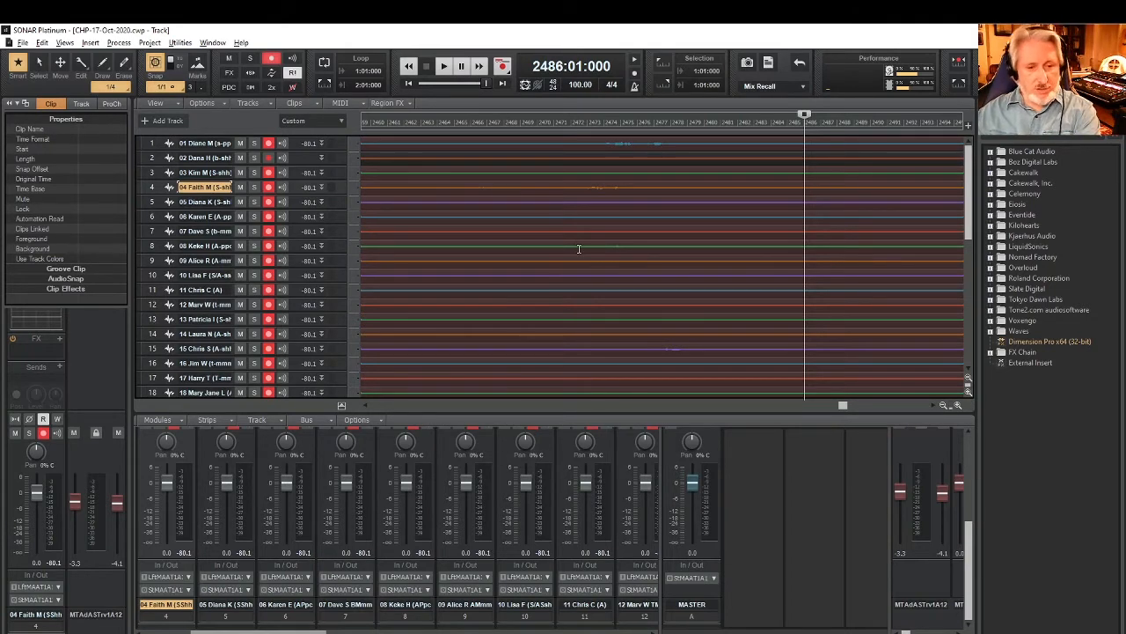
Switch back to File Explorer and go up to the FromDon folder to view the project files beside Audio.
key(alt+Tab)
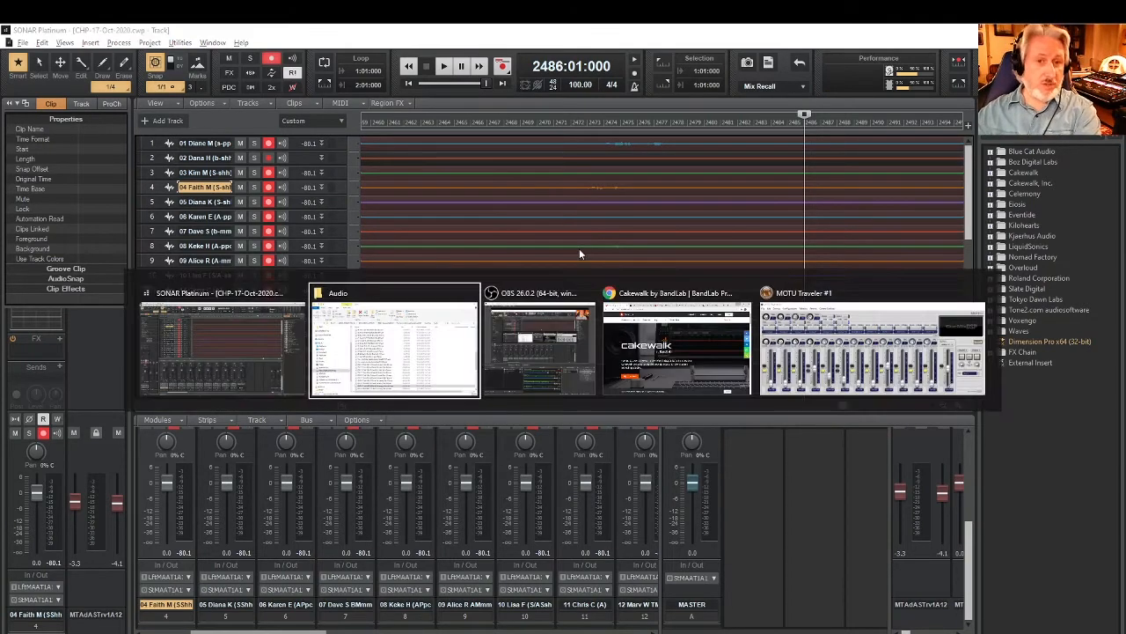
key(alt+Tab)
key(alt+Tab)
click(537, 292)
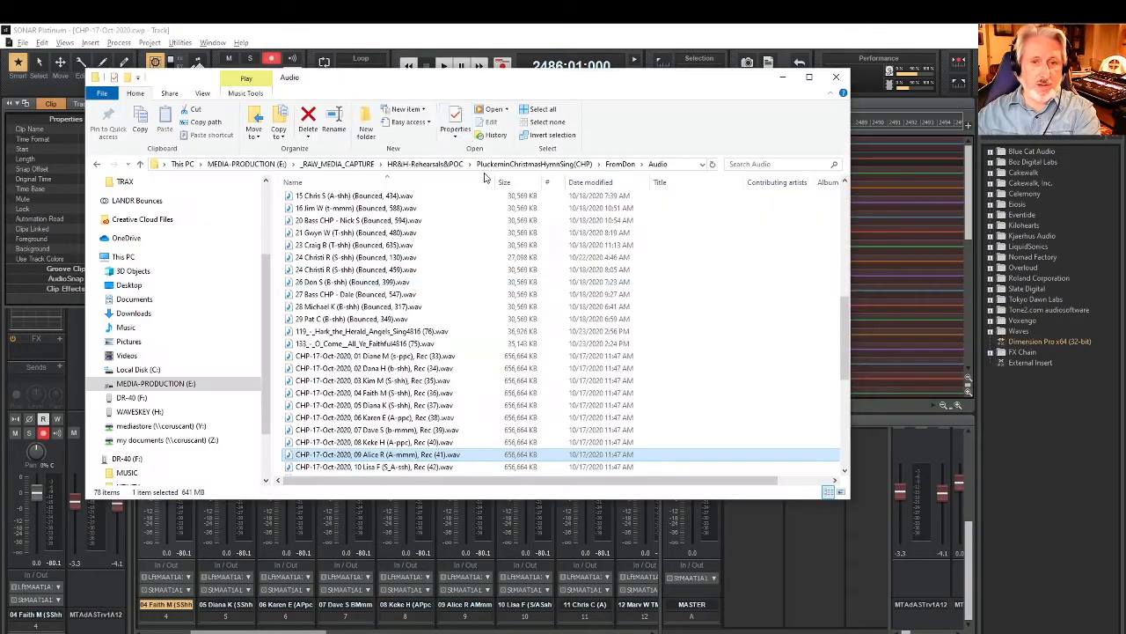
click(620, 164)
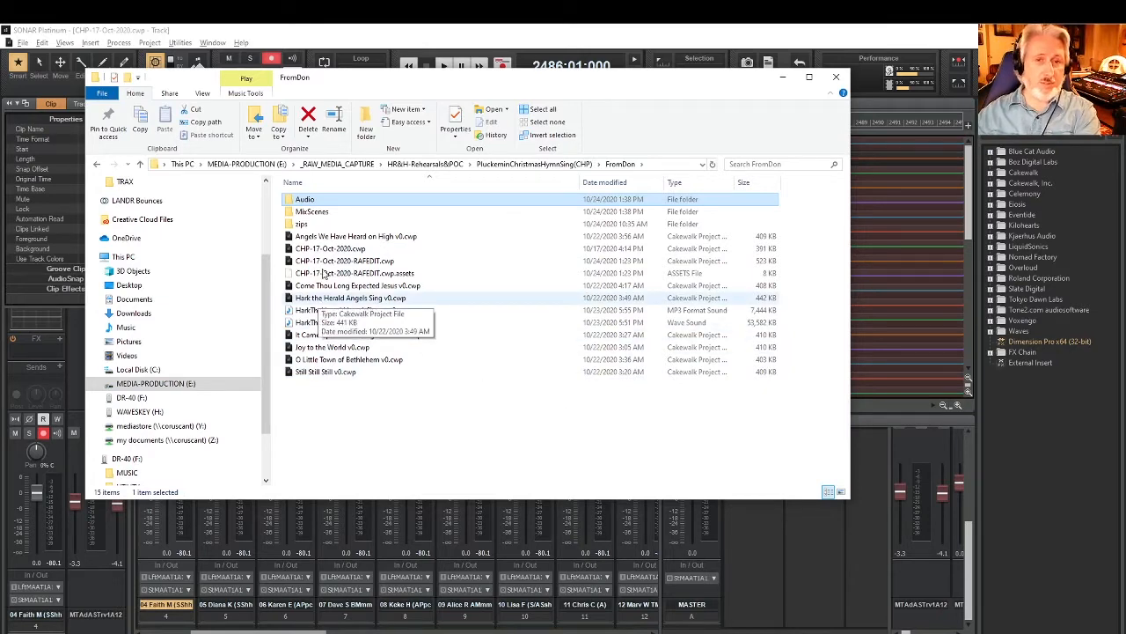
Return to SONAR and disarm recording on all tracks of the project at once.
click(343, 40)
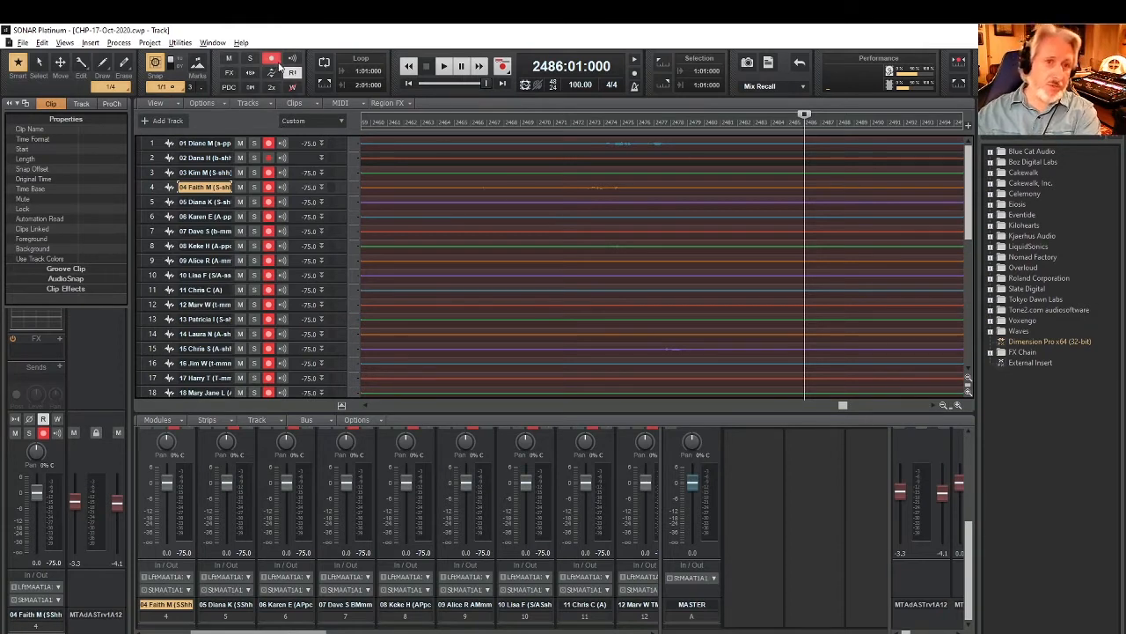
click(272, 59)
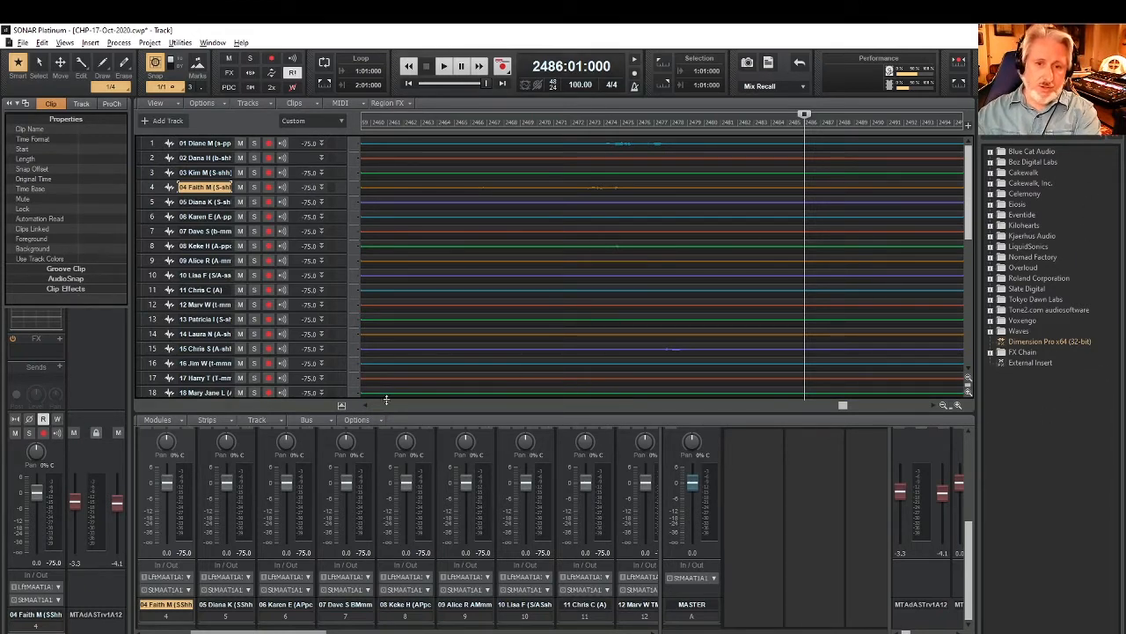
scroll(827, 576, up, 5)
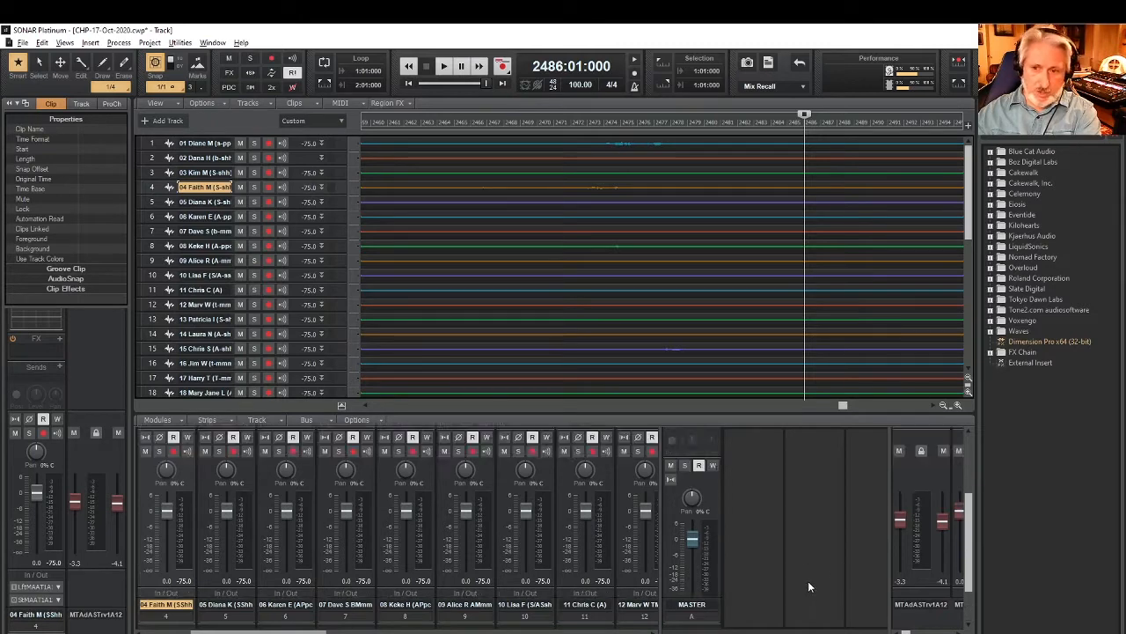
Undock the Console into a floating window, place it over the tracks and enlarge it to show full channel strips.
scroll(816, 567, down, 5)
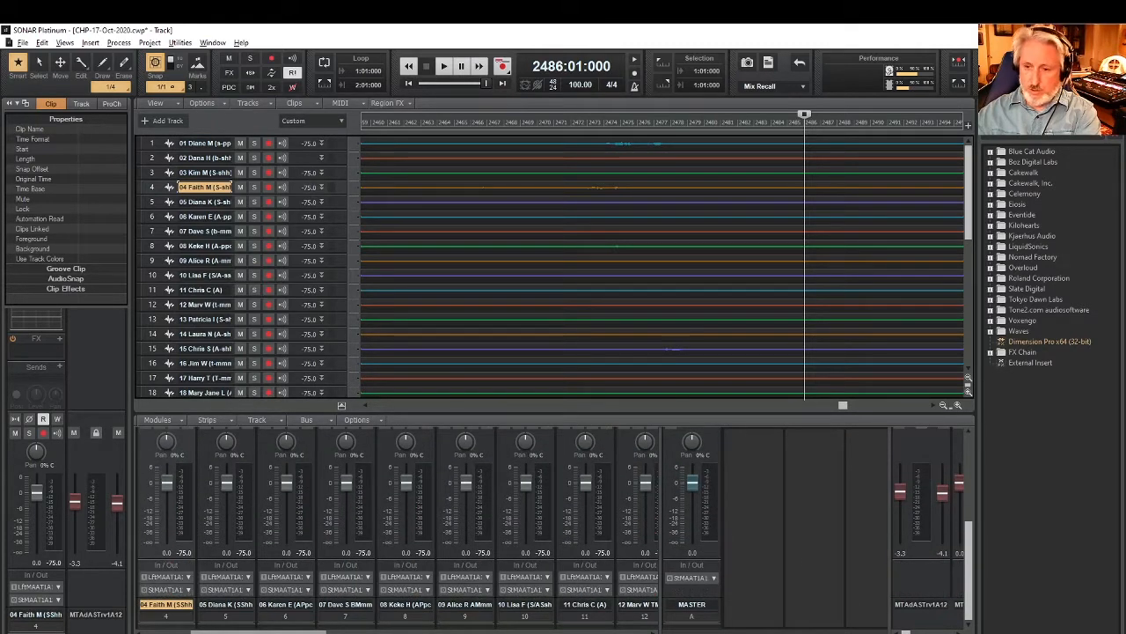
click(957, 631)
click(987, 629)
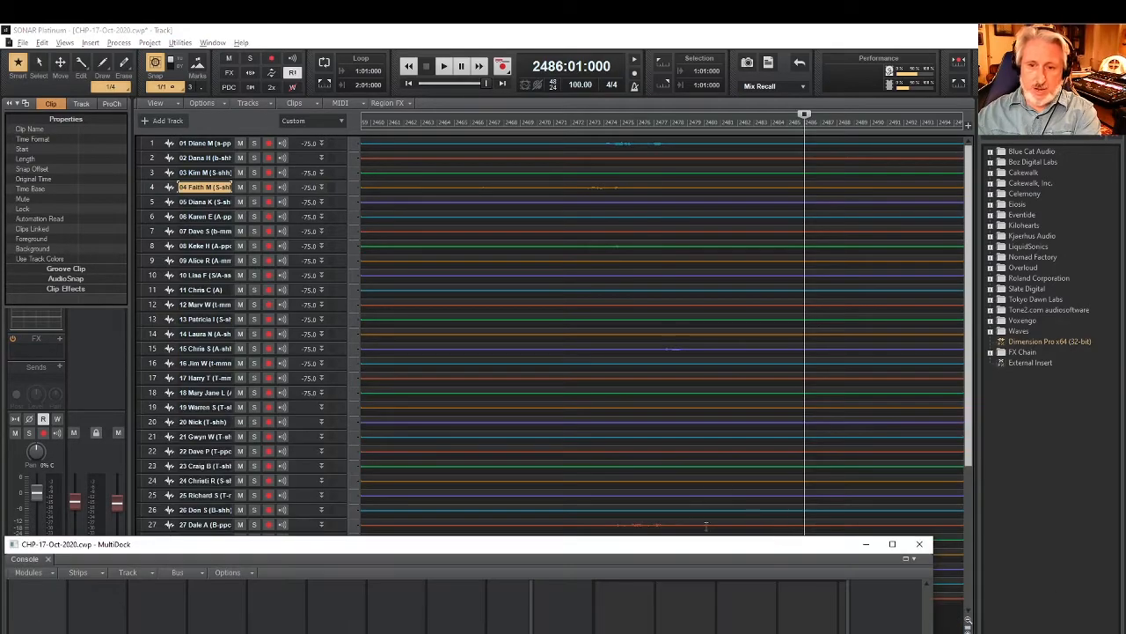
drag(713, 544, 763, 115)
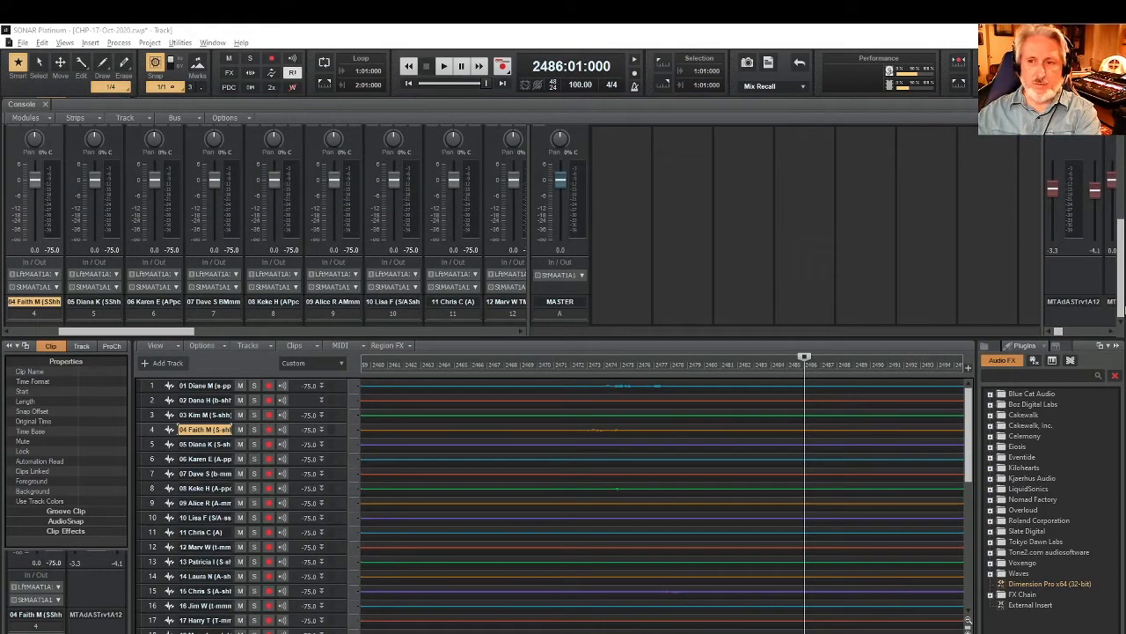
click(1109, 104)
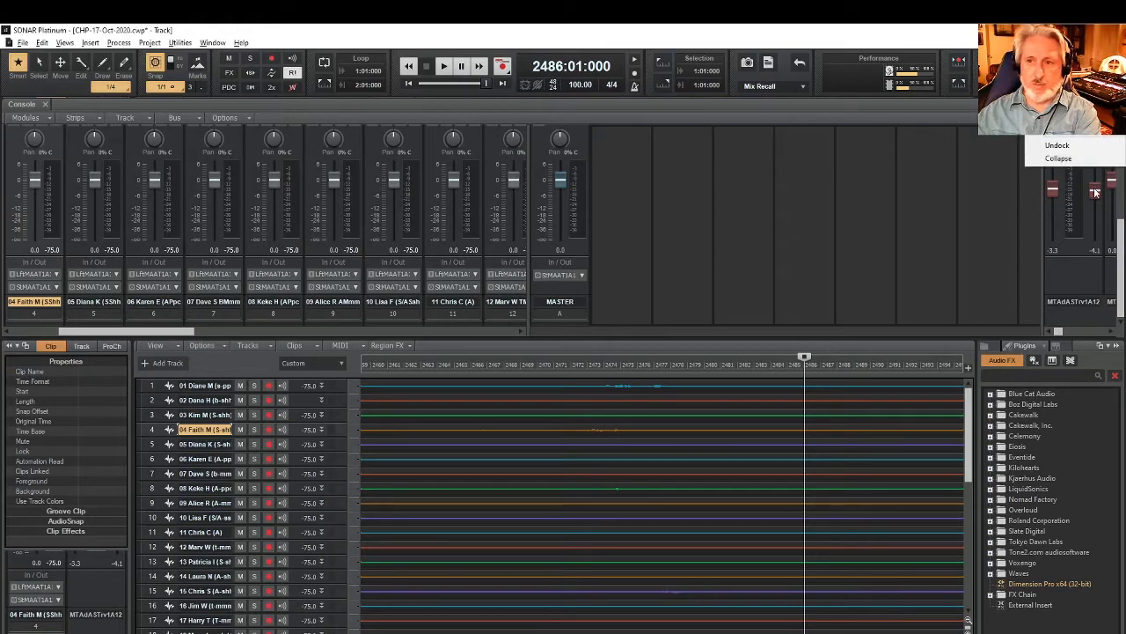
click(1081, 147)
drag(557, 116, 521, 58)
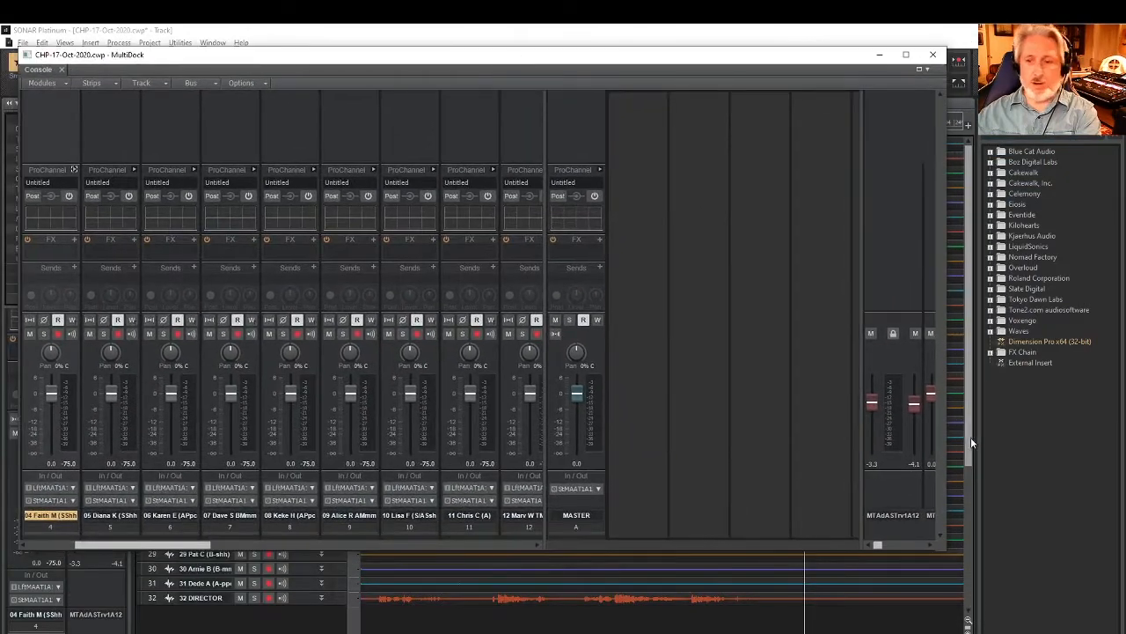
drag(947, 556, 1012, 605)
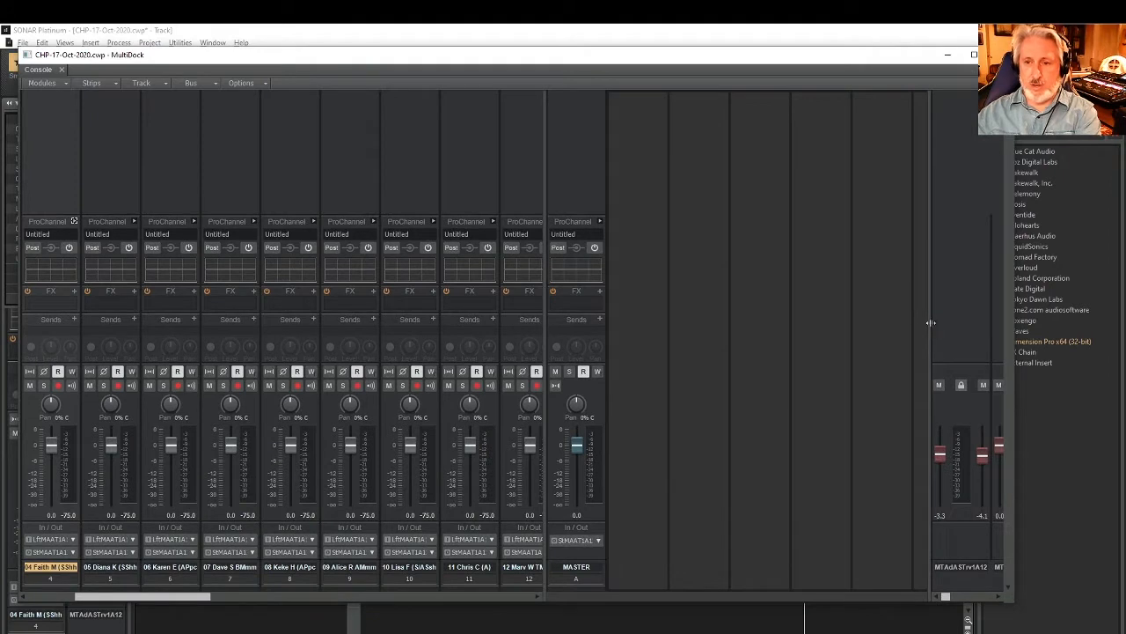
Expand the Console's hardware outputs pane to view the outputs, collapse it again and narrow the track strips pane.
drag(930, 322, 635, 345)
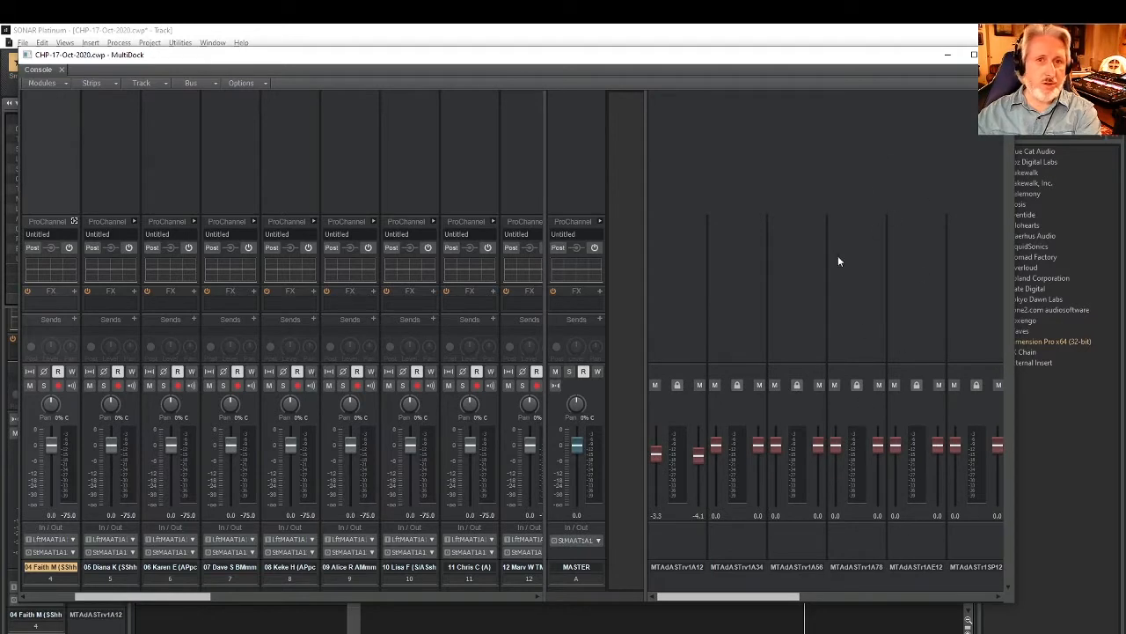
drag(645, 295, 998, 271)
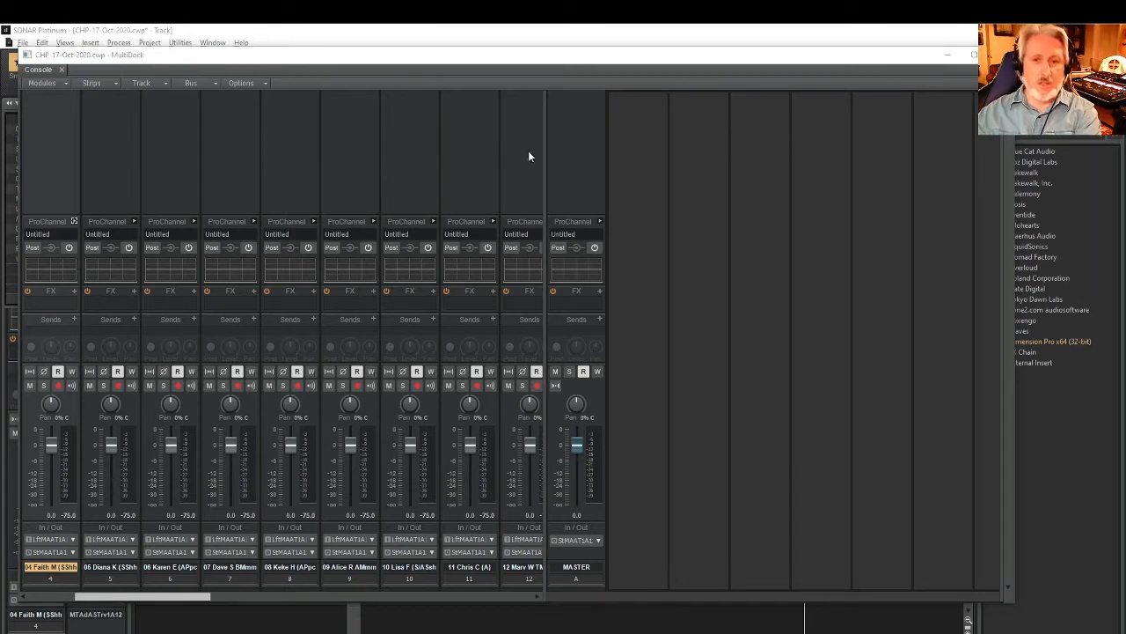
drag(542, 166, 424, 163)
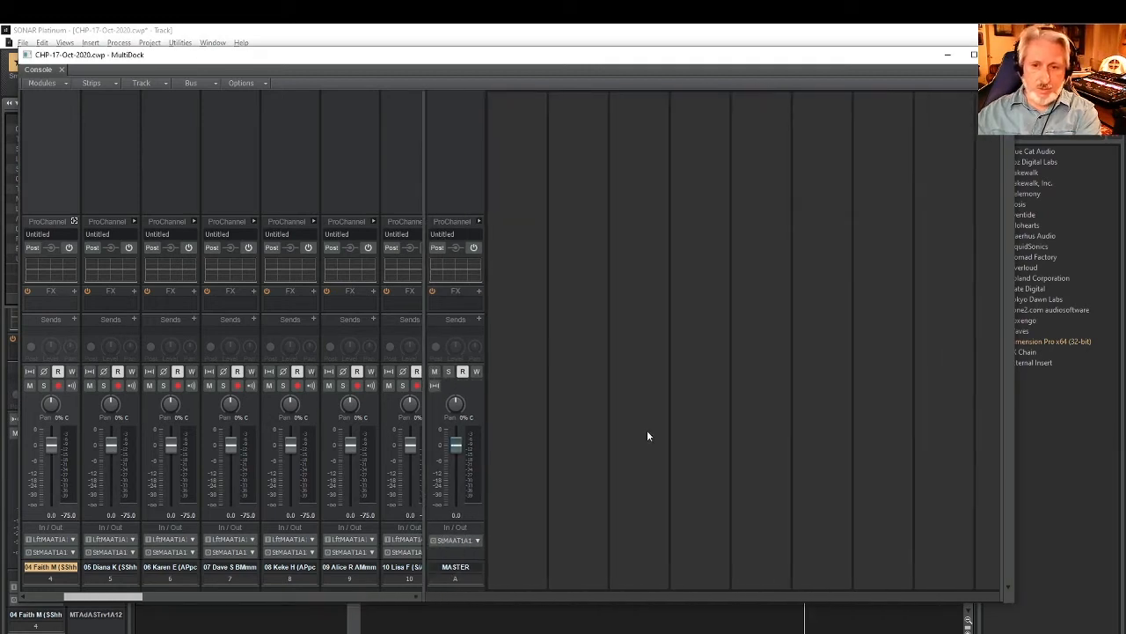
Insert two stereo buses beside the MASTER bus in the Console.
drag(1001, 368, 531, 399)
right_click(518, 417)
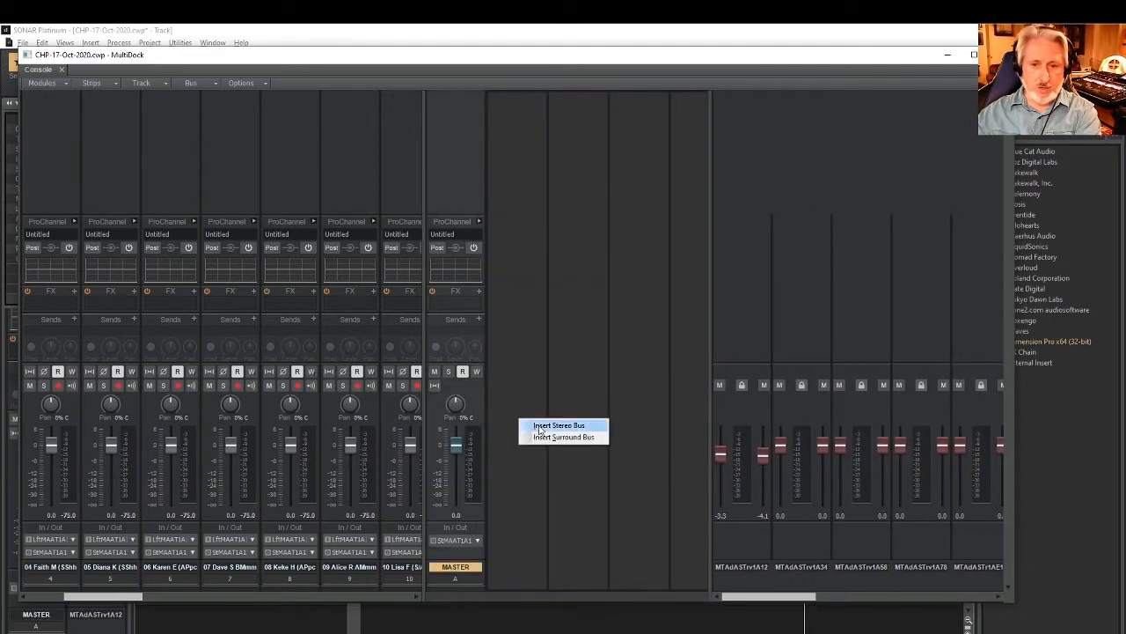
click(533, 424)
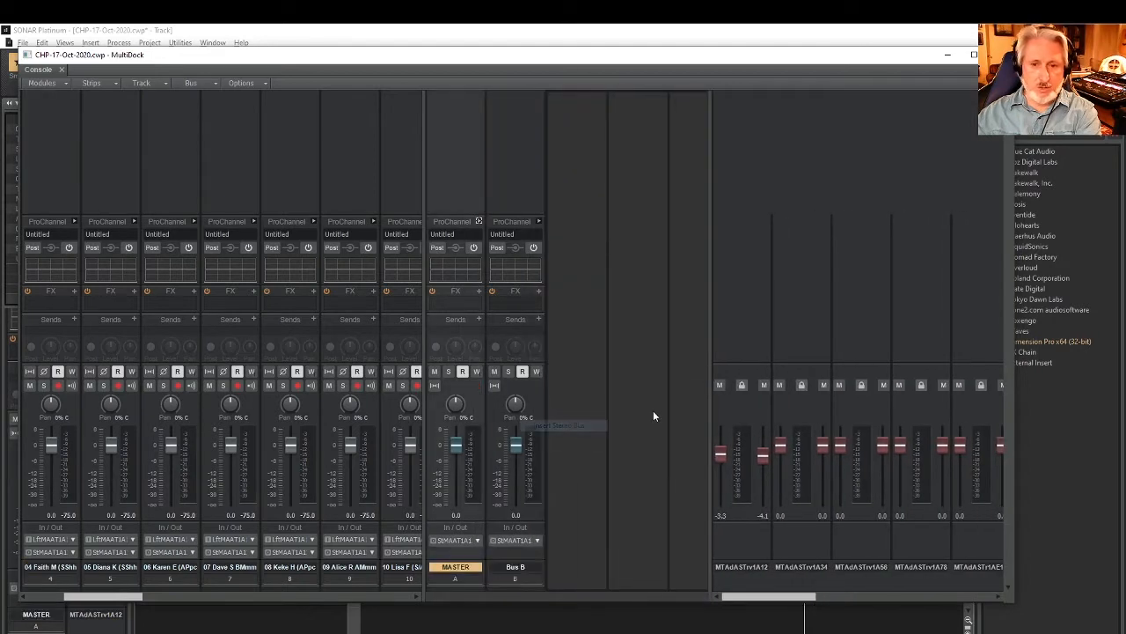
right_click(575, 376)
click(616, 377)
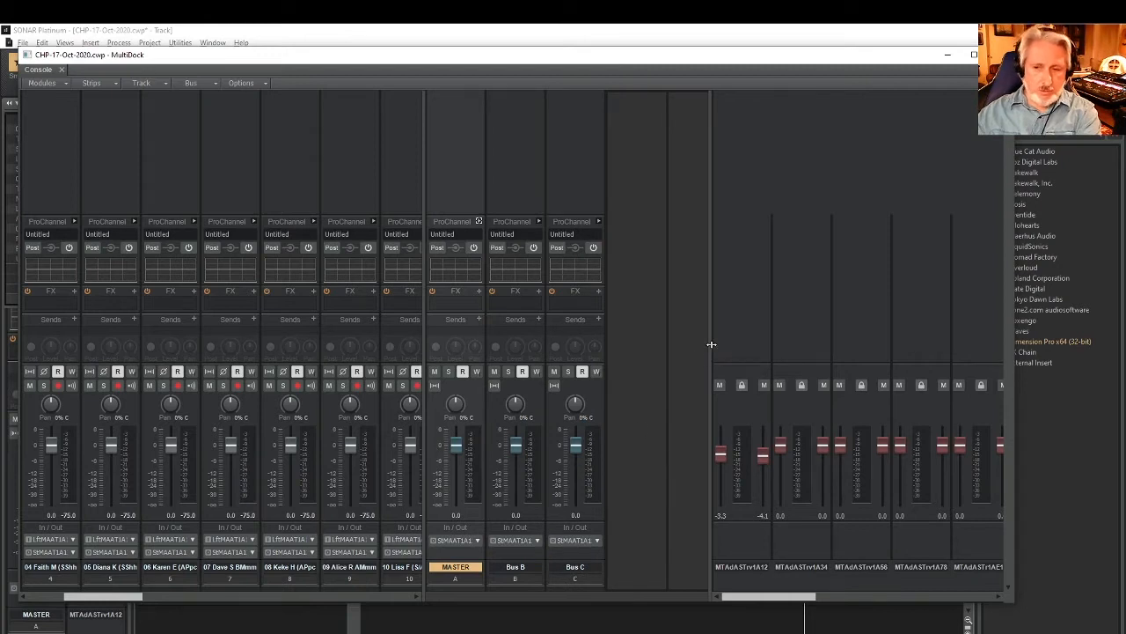
Collapse the Console's hardware outputs pane and widen the track pane to show the strips from track 1 onward.
drag(711, 344, 910, 351)
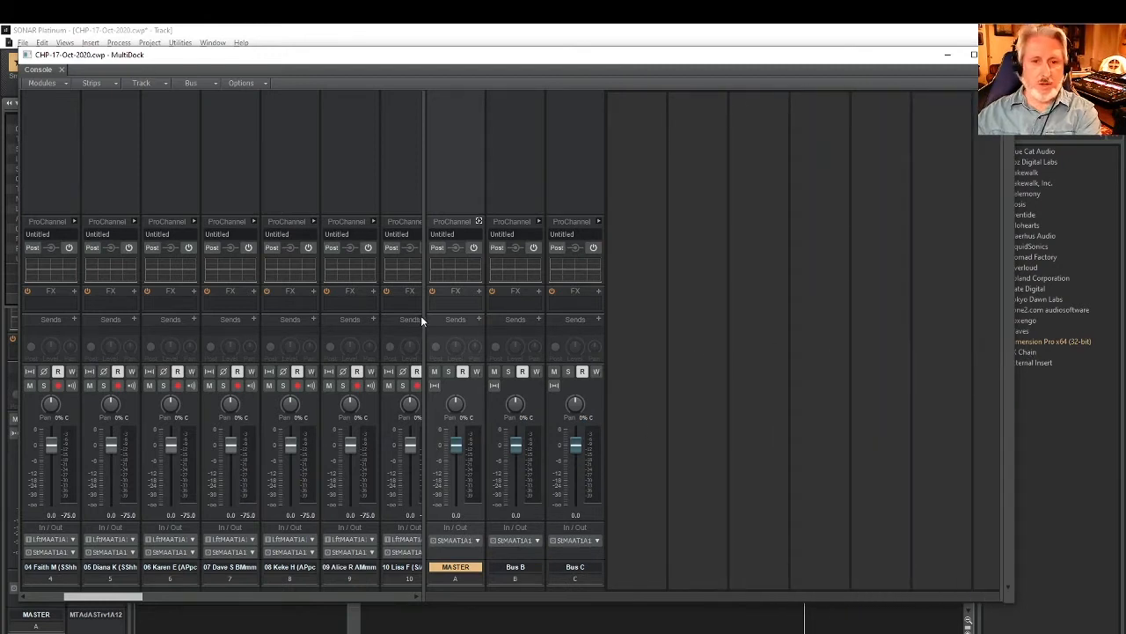
drag(422, 320, 804, 334)
mouse_move(623, 49)
mouse_down()
mouse_move(621, 164)
mouse_move(614, 67)
mouse_move(624, 69)
mouse_up()
drag(277, 497, 2, 516)
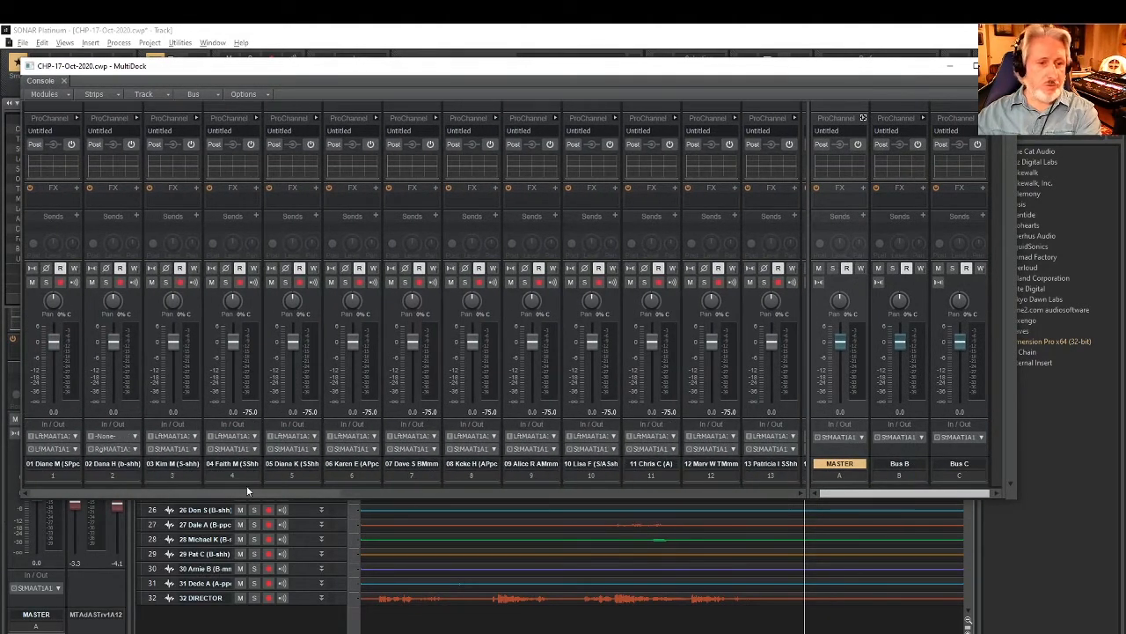
Mute the DIRECTOR track, number 32, in the Console and return to the first track strips.
drag(250, 492, 690, 487)
click(741, 282)
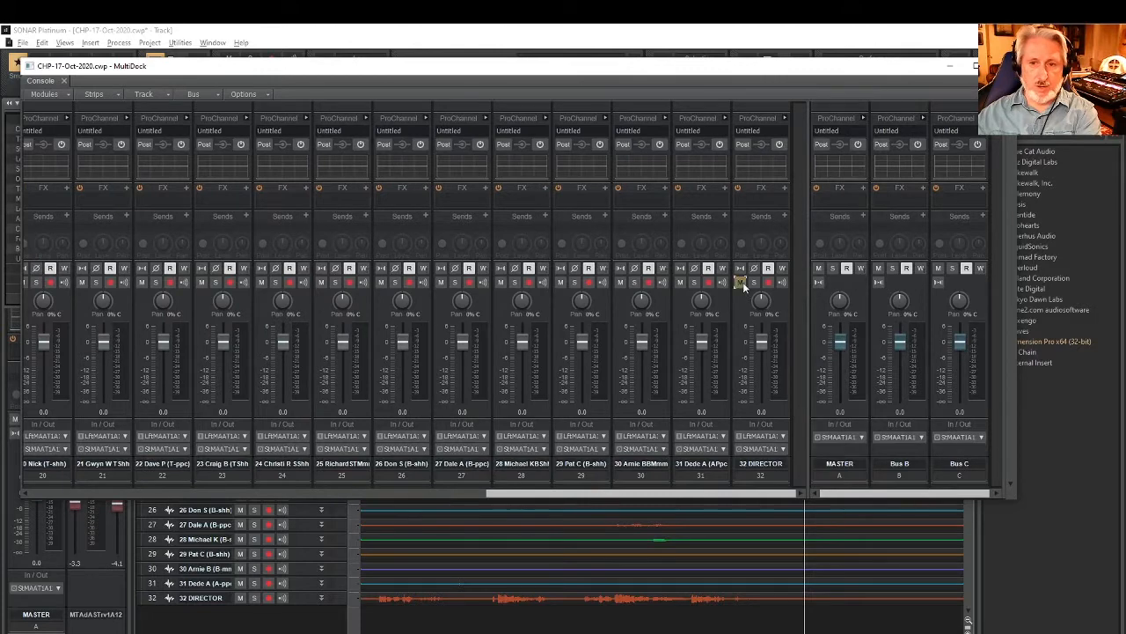
drag(695, 493, 155, 486)
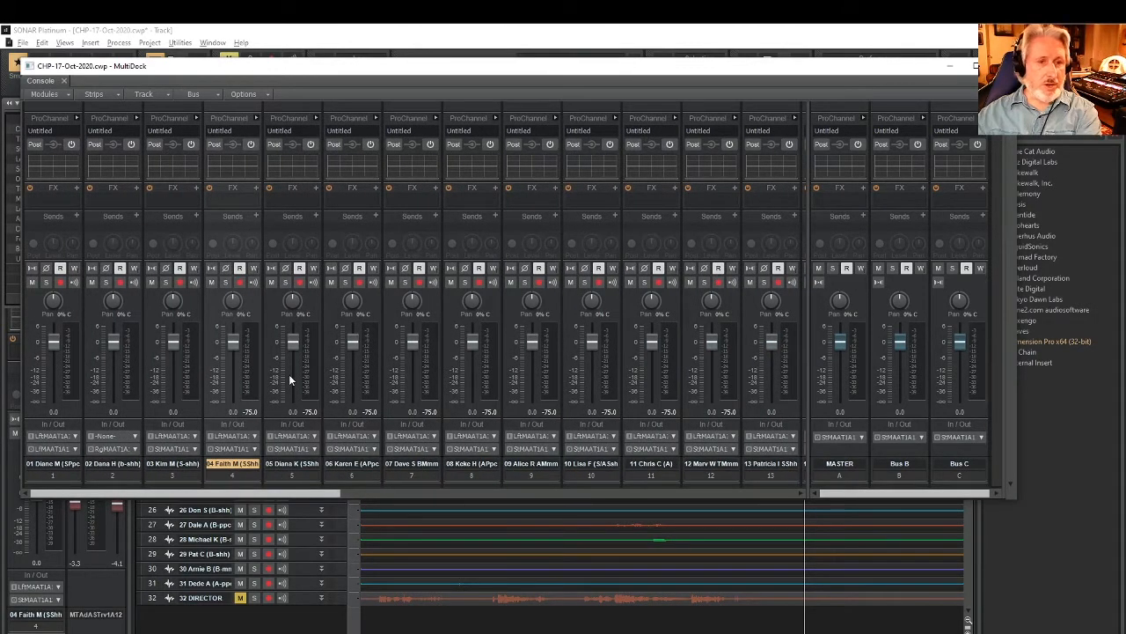
Narrow all Console strips so more tracks fit in the window.
drag(315, 68, 326, 87)
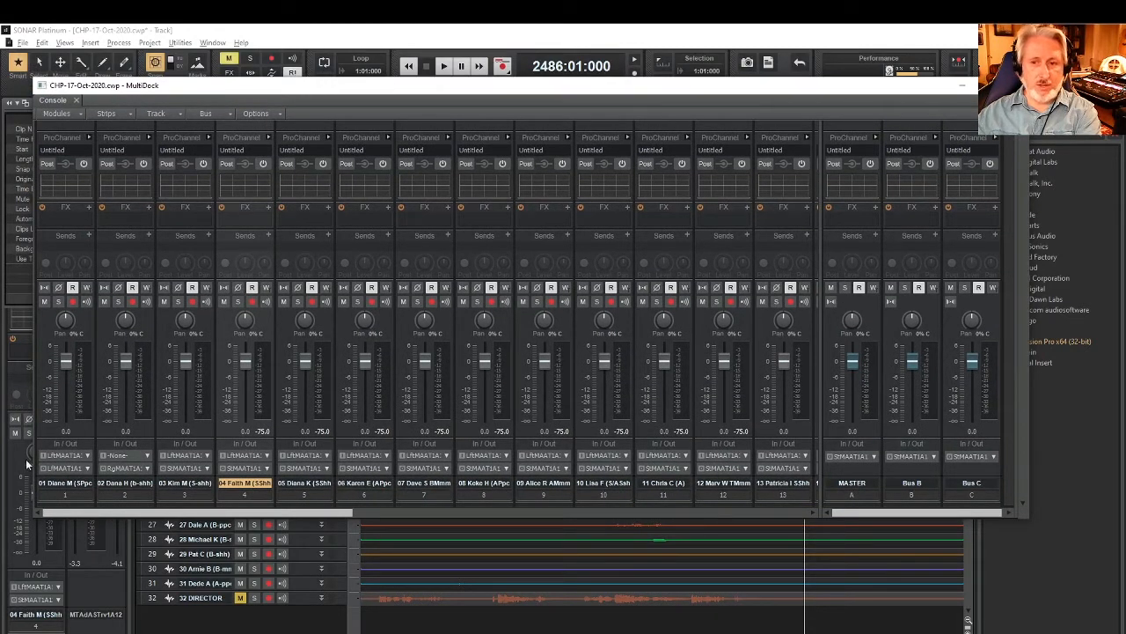
drag(341, 513, 99, 521)
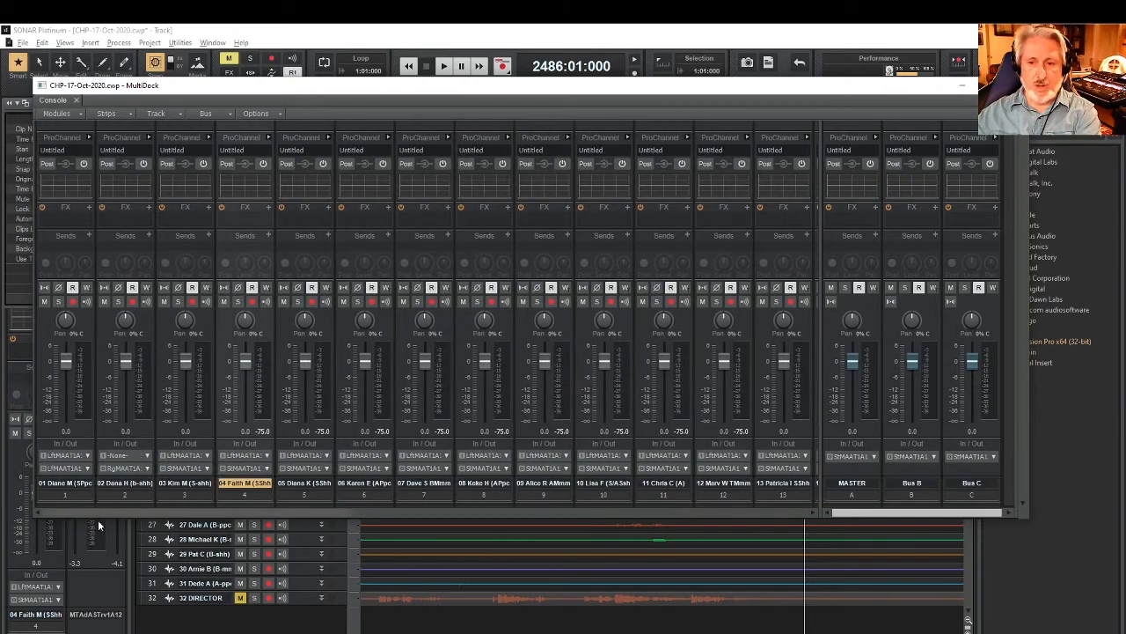
click(182, 115)
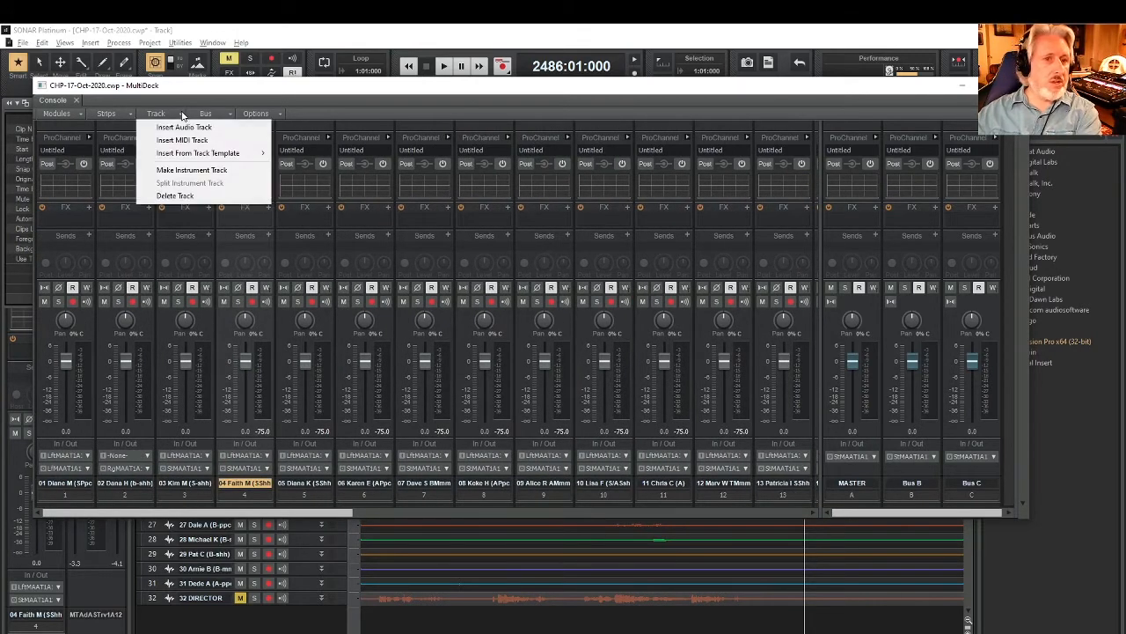
click(130, 116)
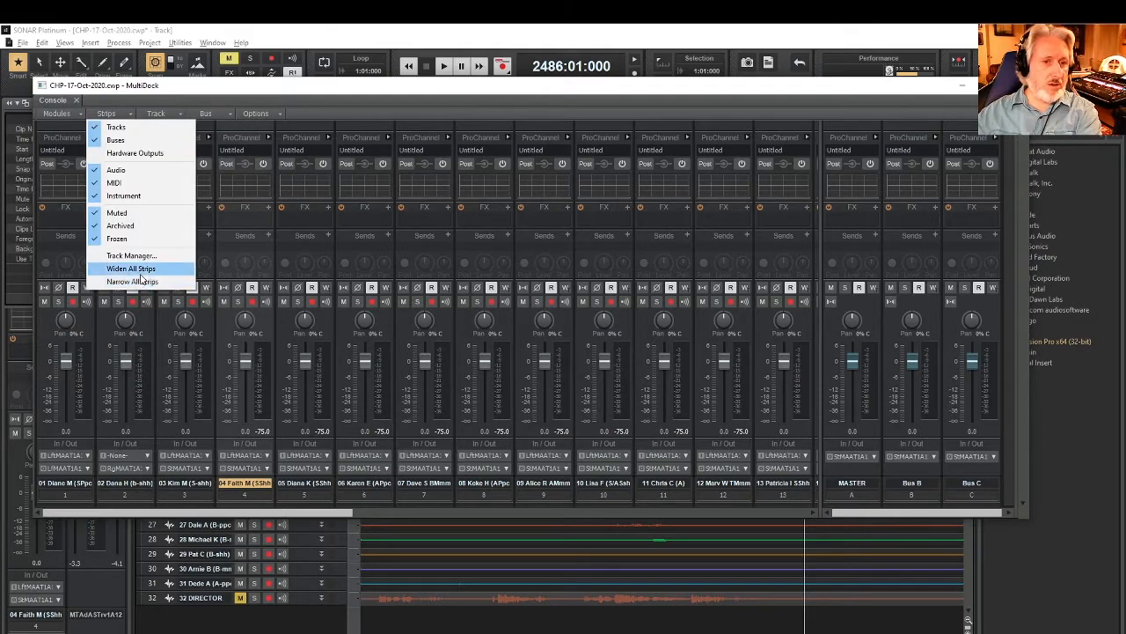
click(132, 282)
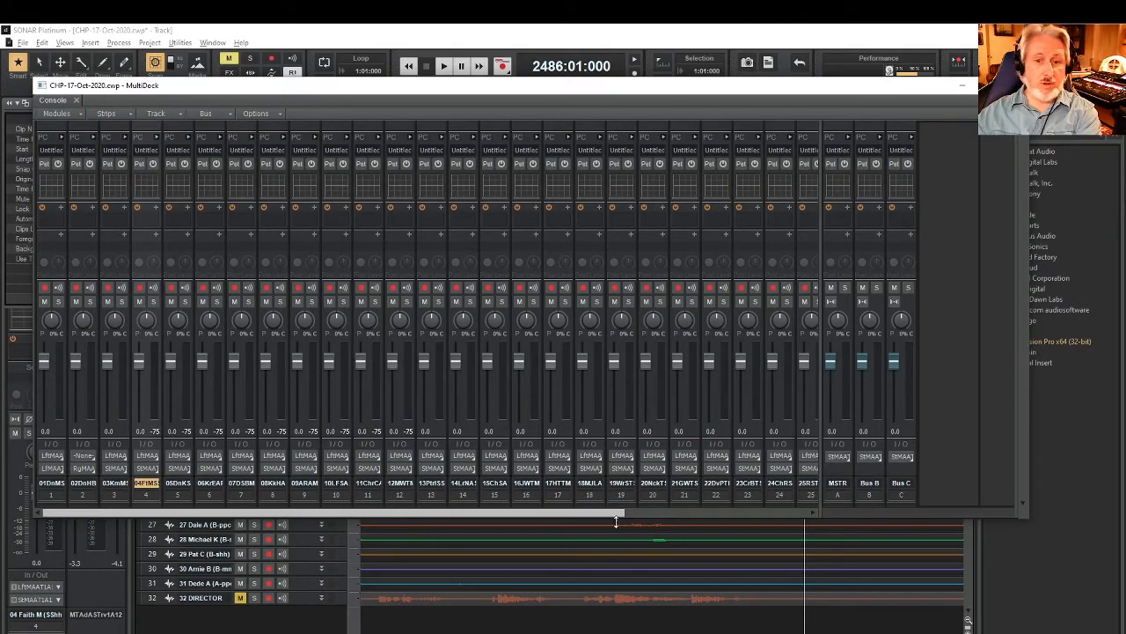
Switch only the strip of track 28 to wide, then set it back to narrow.
drag(620, 512, 932, 527)
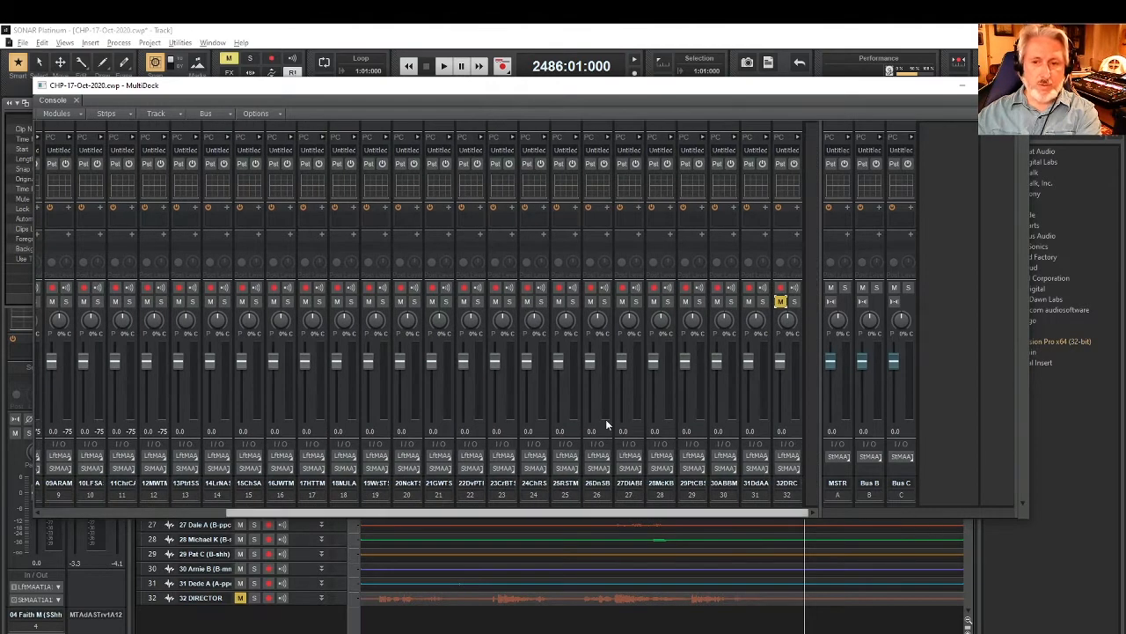
click(669, 427)
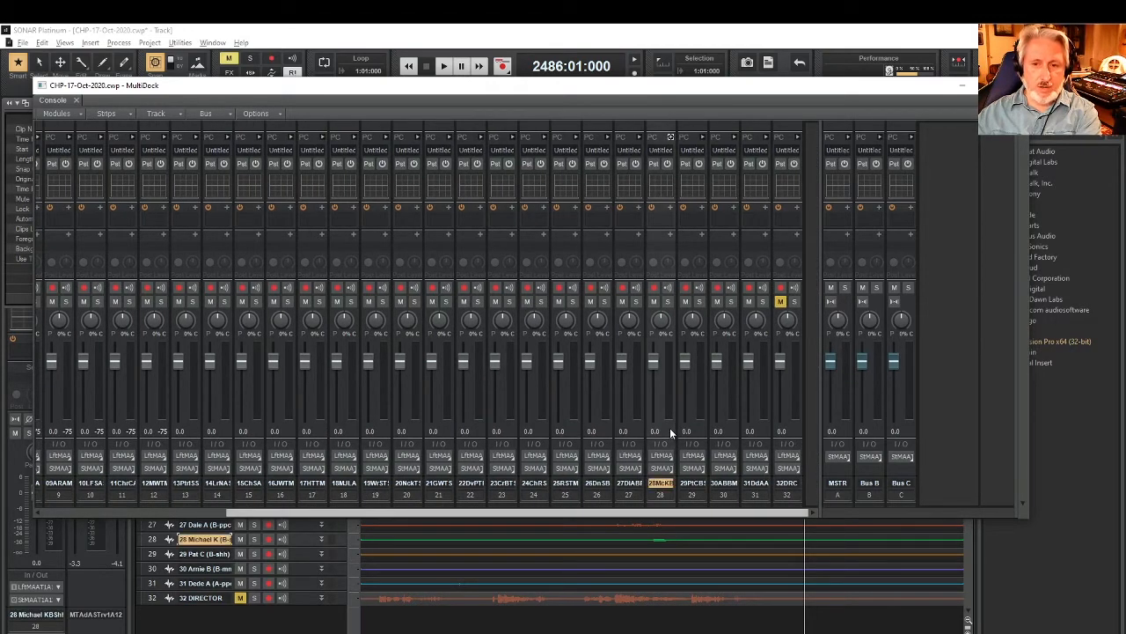
right_click(667, 449)
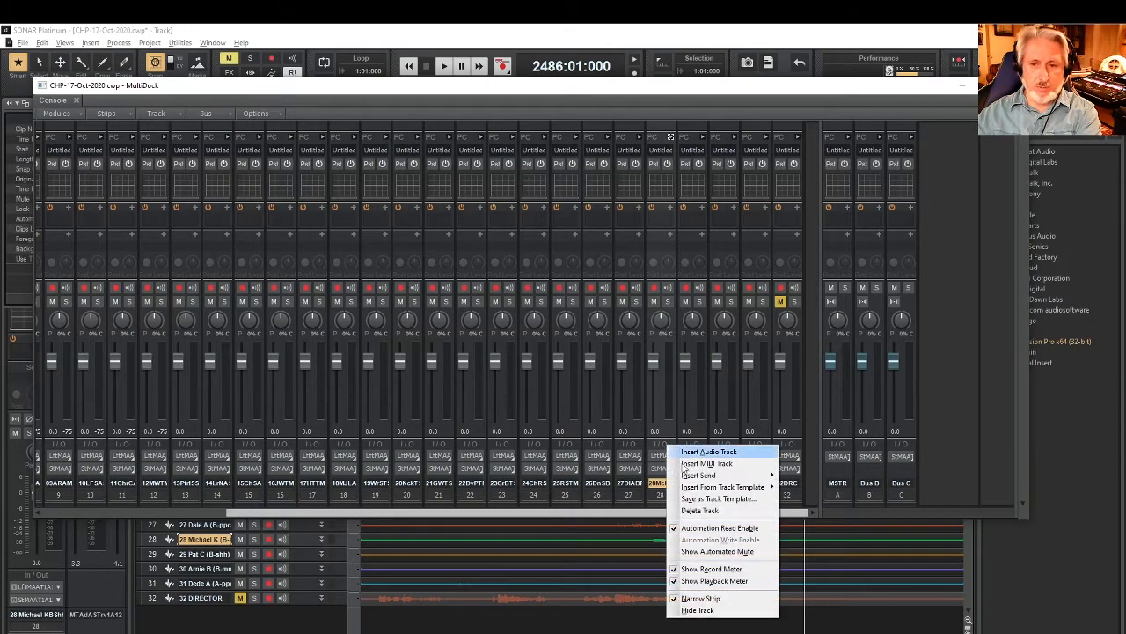
click(703, 598)
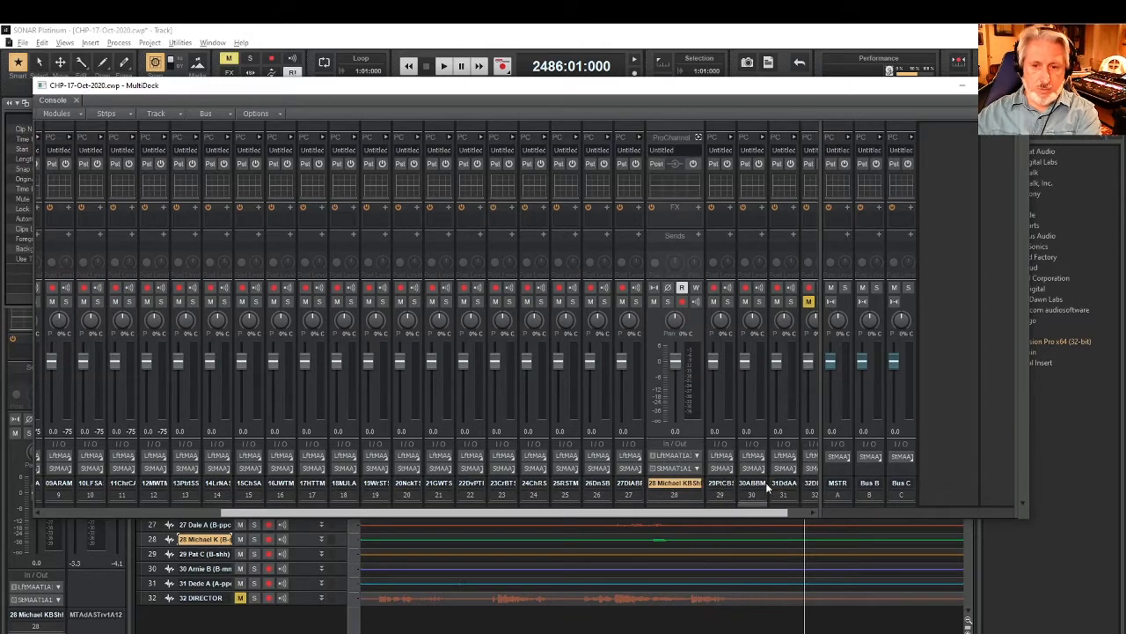
right_click(700, 438)
click(705, 593)
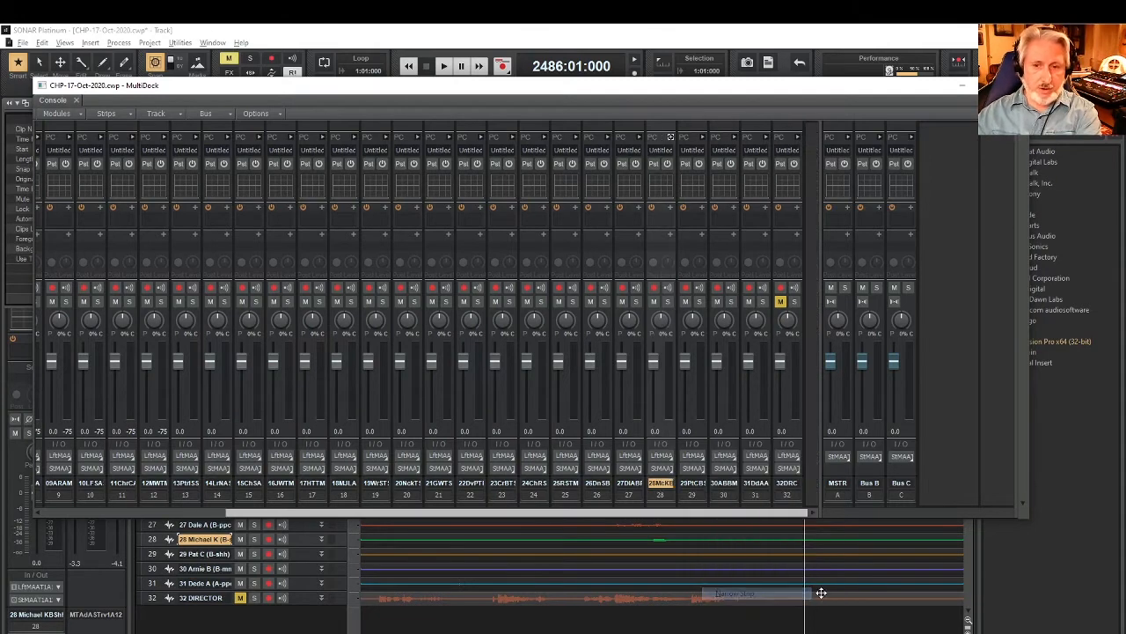
Close the floating Console window and look over all the project's tracks at an earlier part of the timeline.
drag(683, 510, 375, 493)
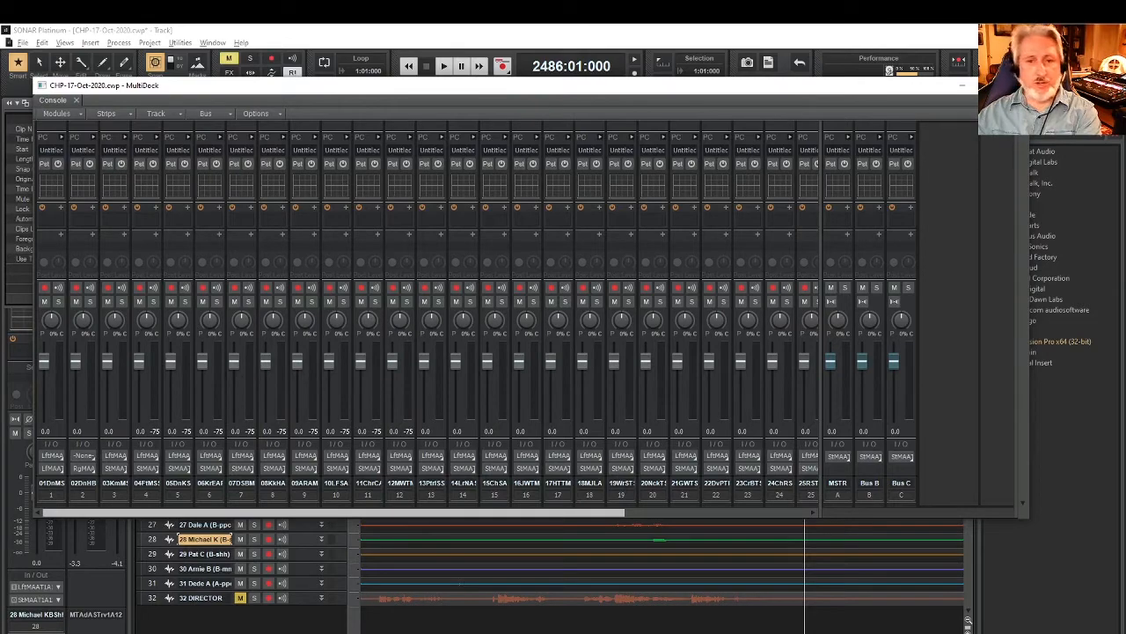
click(1016, 86)
scroll(412, 428, down, 4)
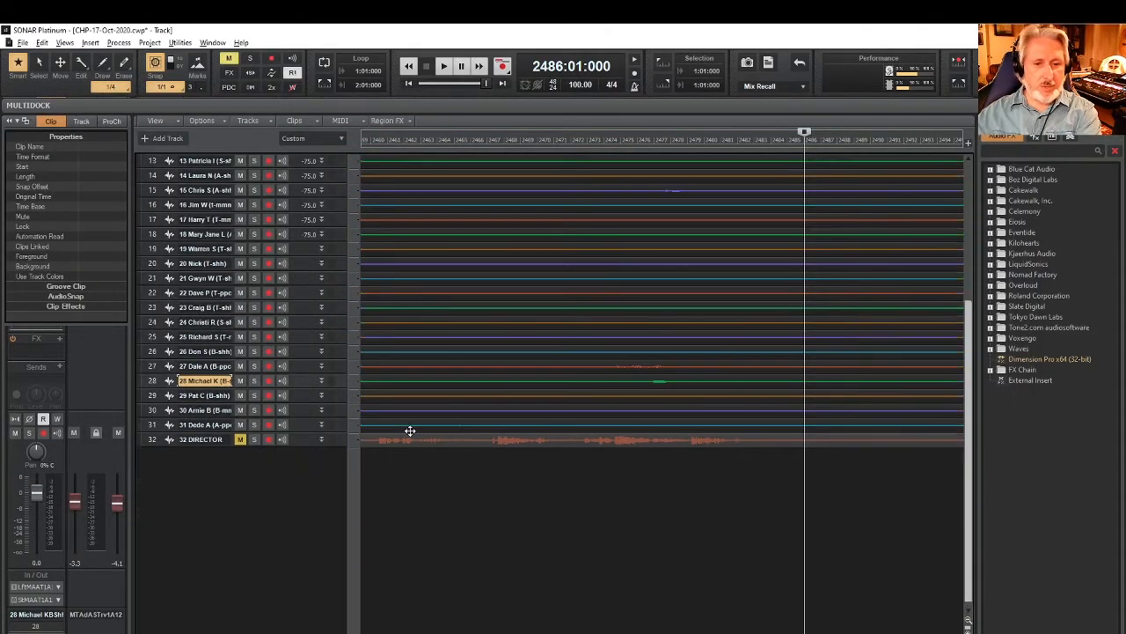
scroll(410, 430, up, 4)
scroll(407, 437, down, 3)
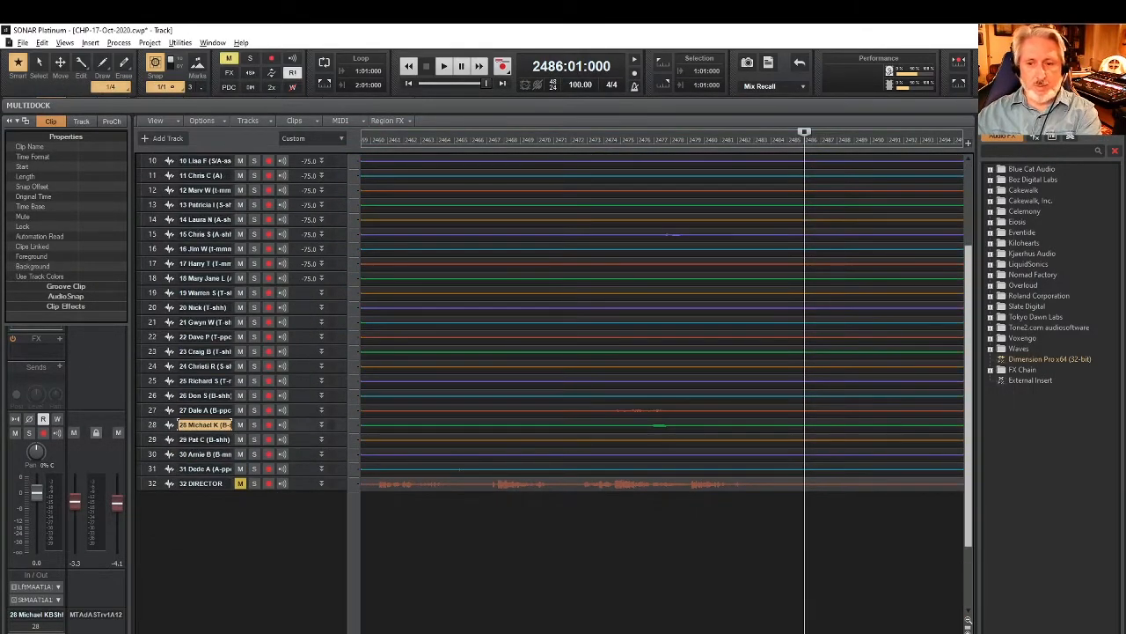
scroll(890, 604, up, 2)
drag(890, 631, 796, 599)
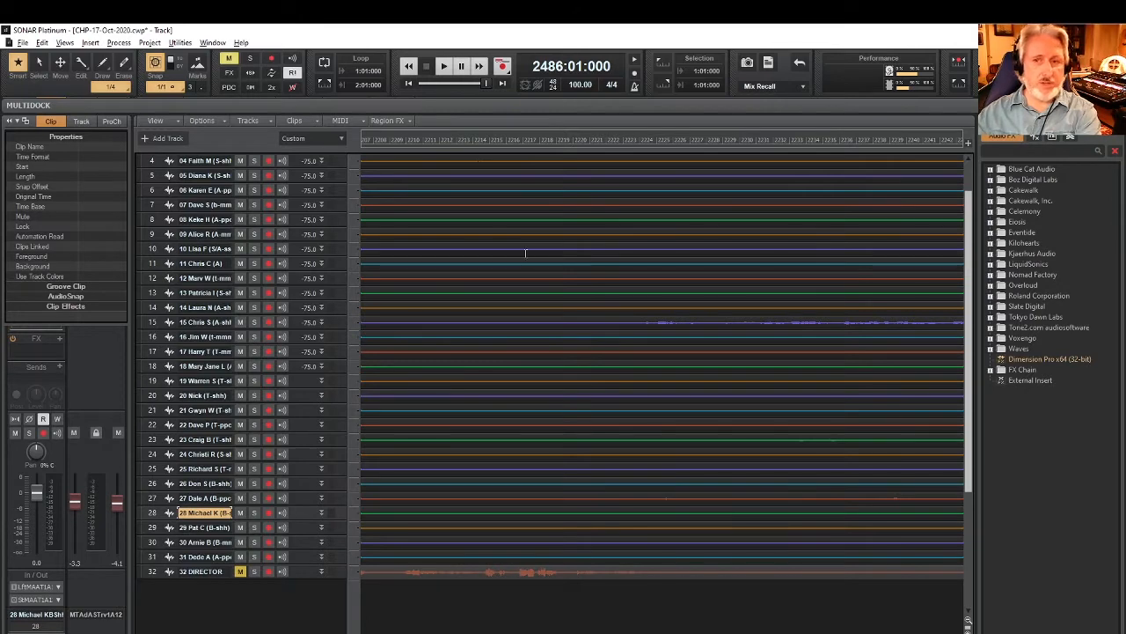
scroll(525, 253, up, 1)
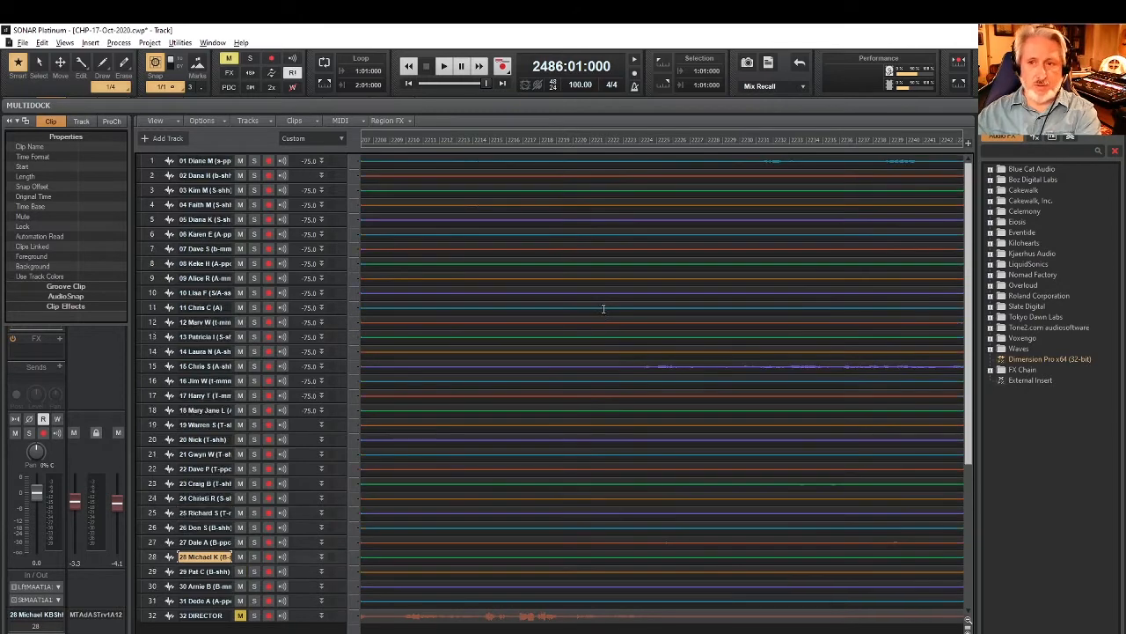
Bring up the Save As options for the project in the FromDon folder, then cancel without saving a copy.
click(22, 43)
click(44, 132)
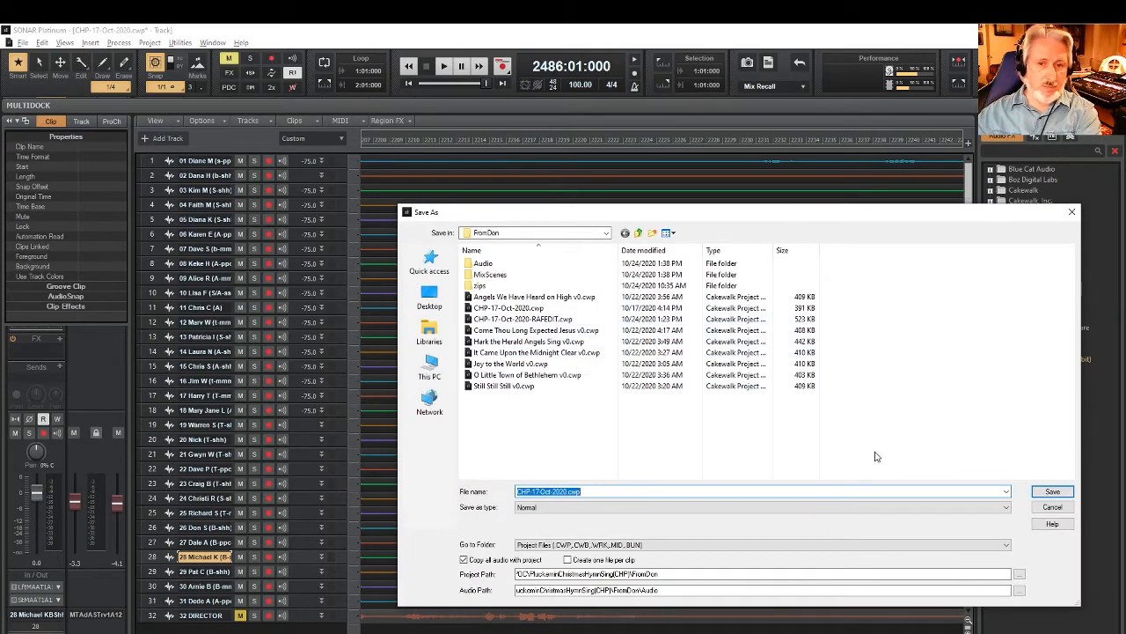
click(1052, 507)
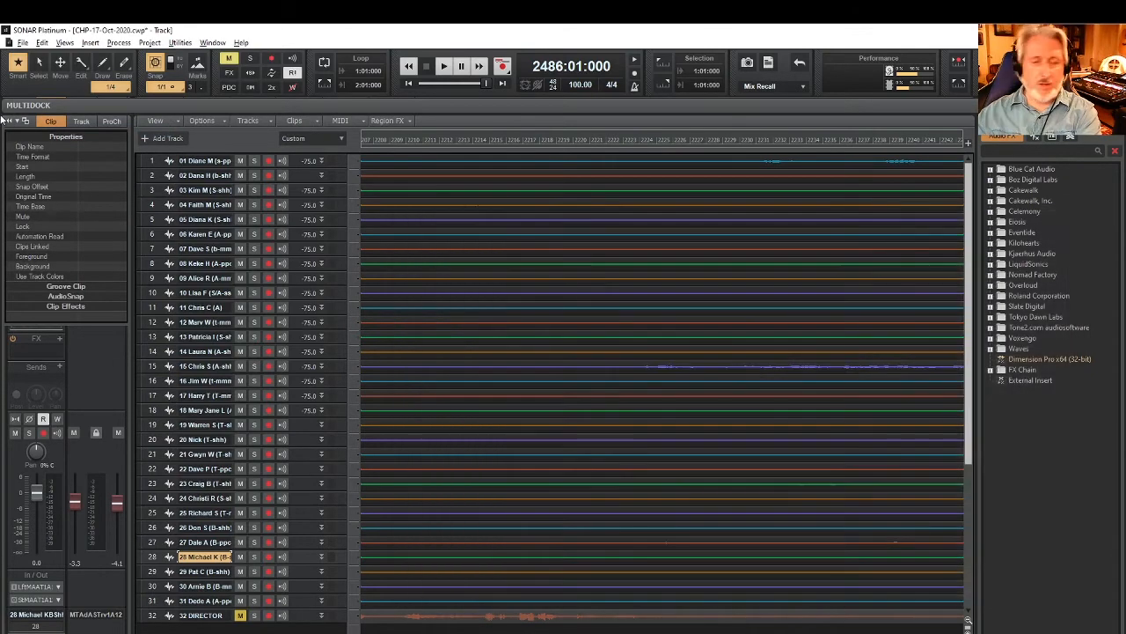
Open the project CHP-17-Oct-2020-RAFEDIT.cwp from the FromDon folder.
click(22, 42)
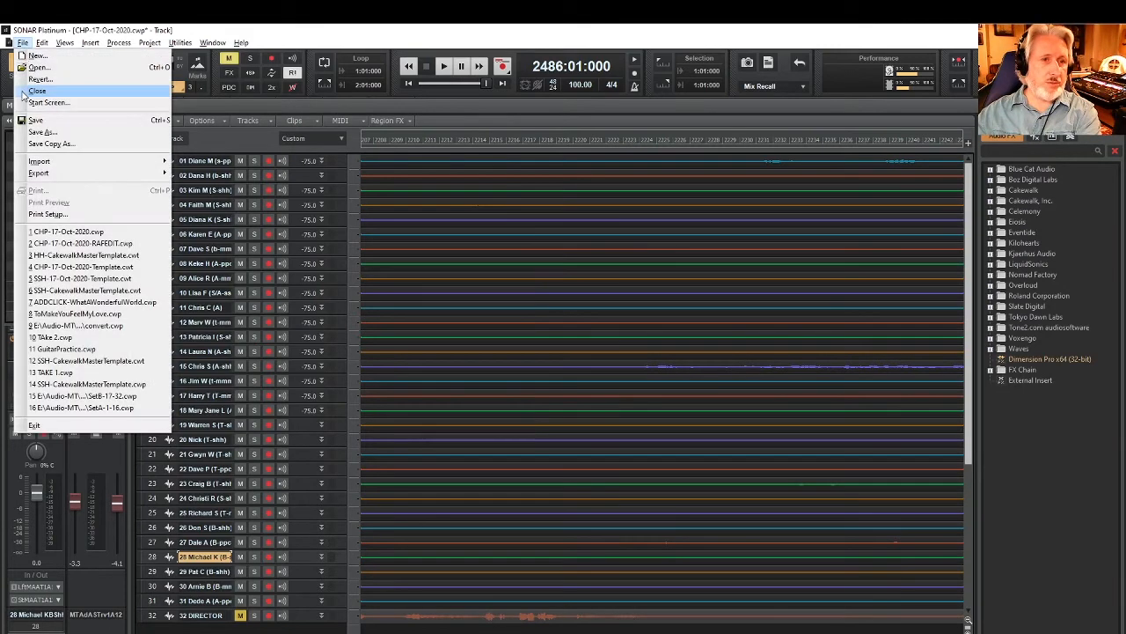
click(37, 67)
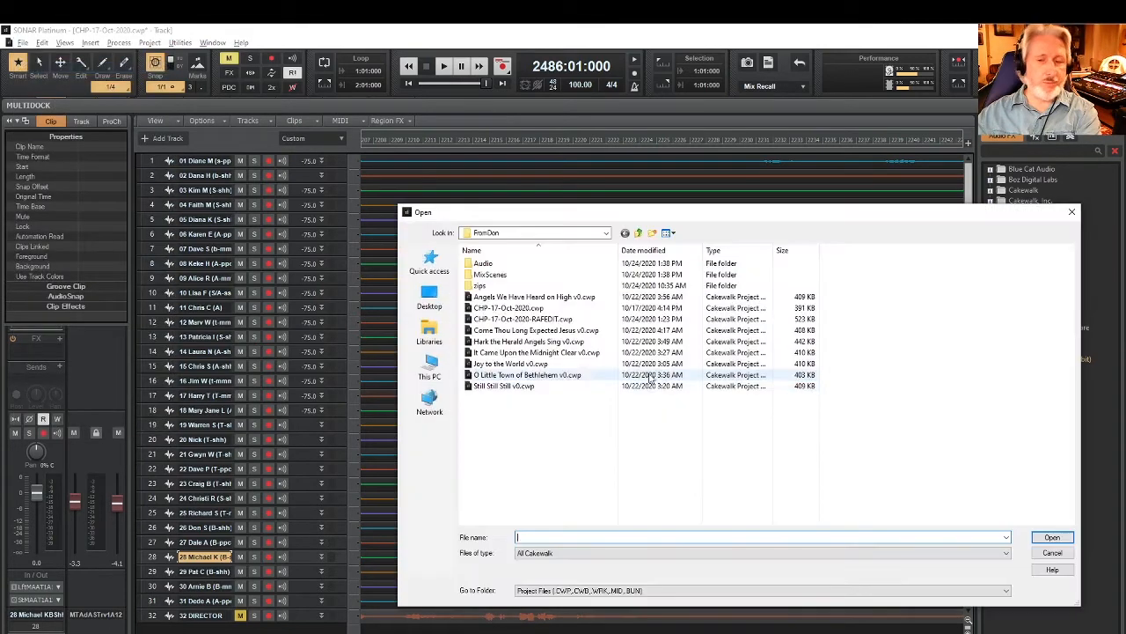
click(522, 320)
click(1049, 537)
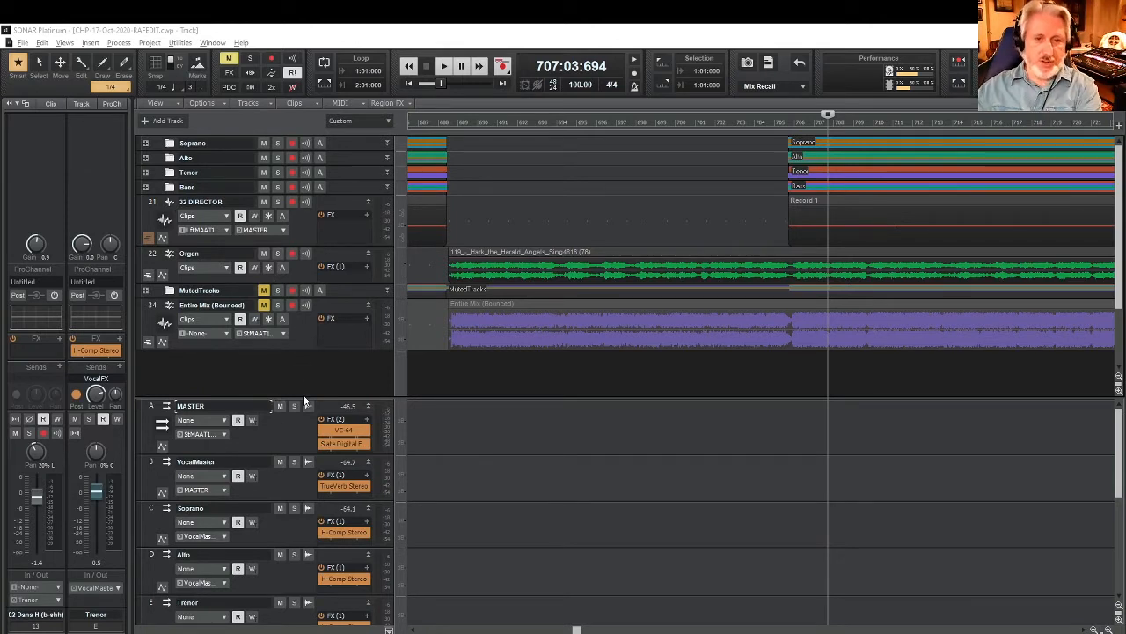
Collapse the bus pane out of the Track view and adjust track heights: minimise Entire Mix (Bounced) and 32 DIRECTOR, enlarge Organ.
drag(315, 398, 328, 377)
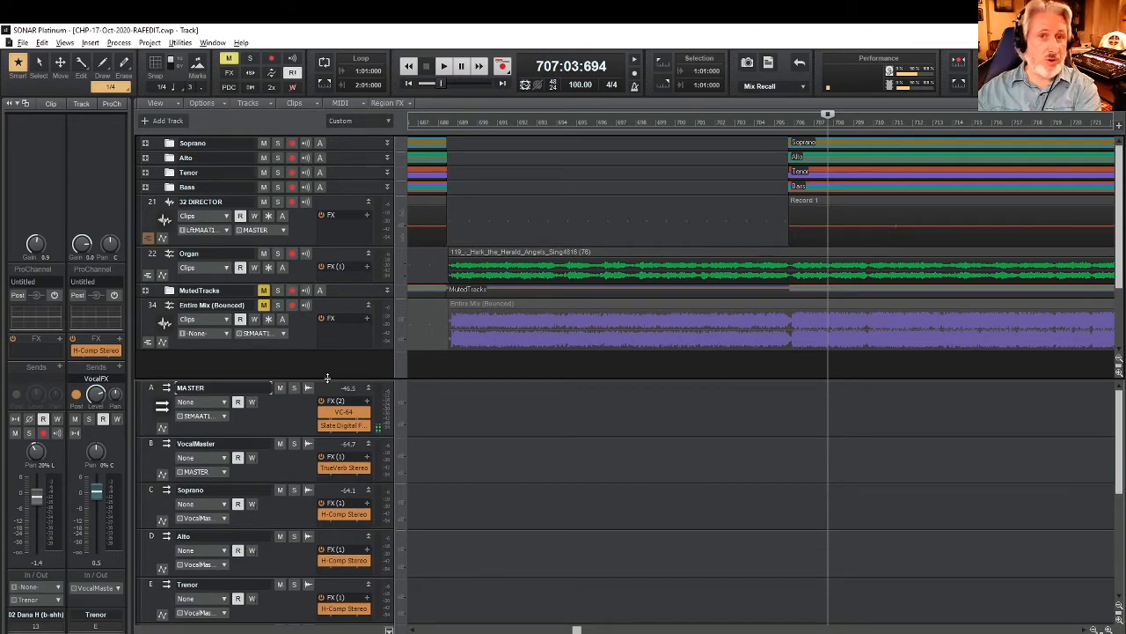
drag(328, 378, 293, 615)
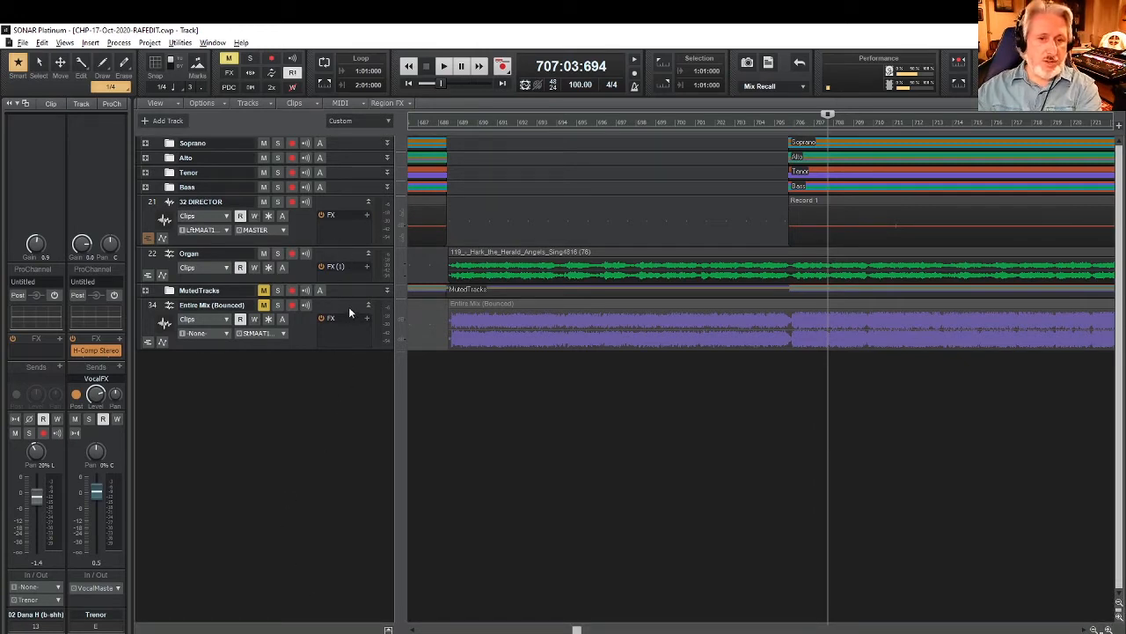
drag(342, 349, 351, 310)
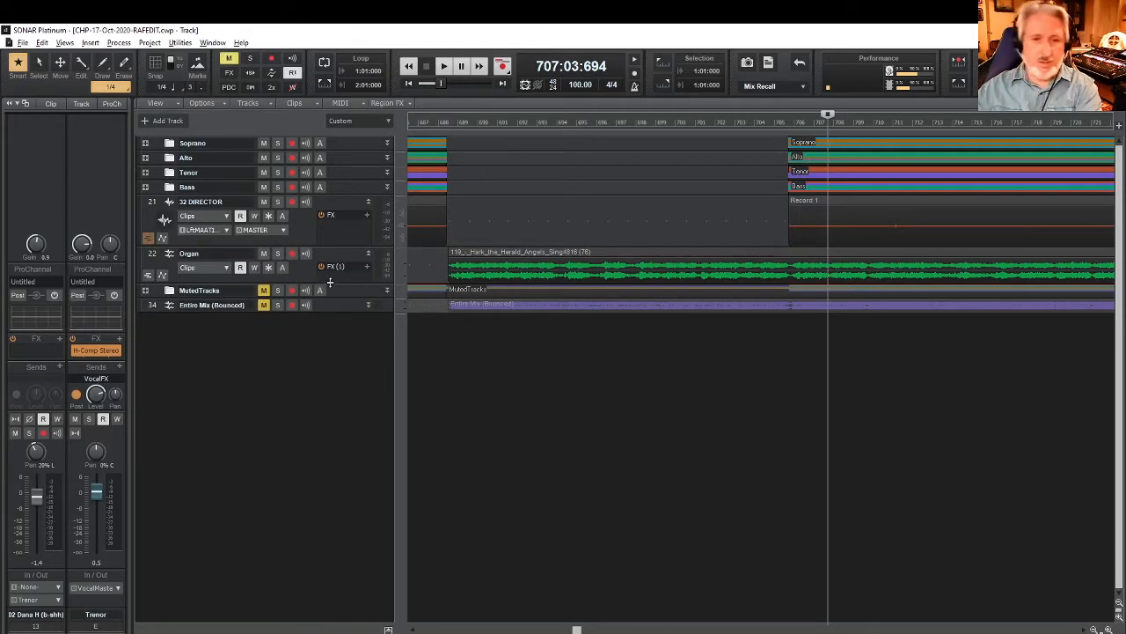
drag(330, 282, 334, 300)
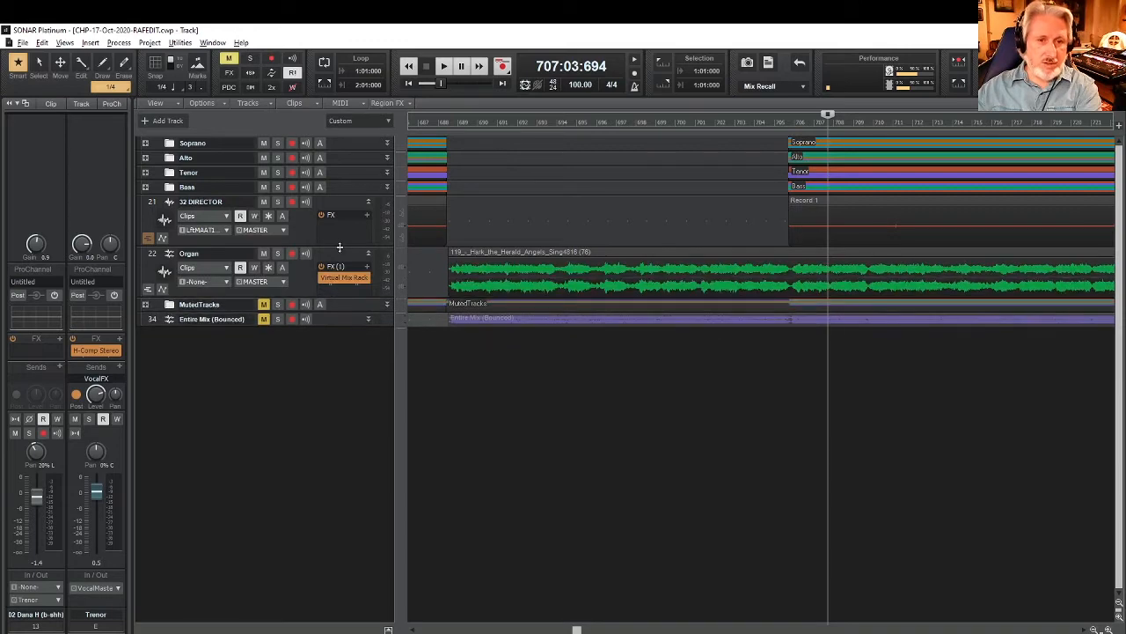
mouse_move(340, 247)
mouse_down()
mouse_move(335, 291)
mouse_move(346, 200)
mouse_move(342, 273)
mouse_move(337, 183)
mouse_move(345, 231)
mouse_up()
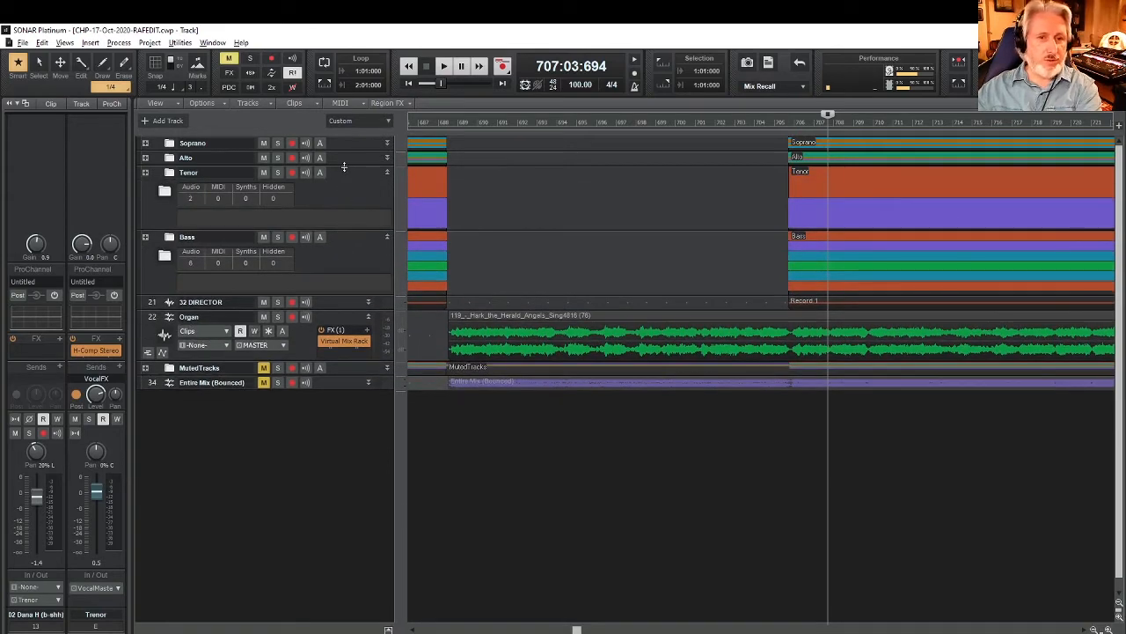
Resize the Soprano, Alto, Tenor and Bass folder tracks to similar enlarged heights showing their coloured clip previews and track counts.
drag(344, 166, 350, 206)
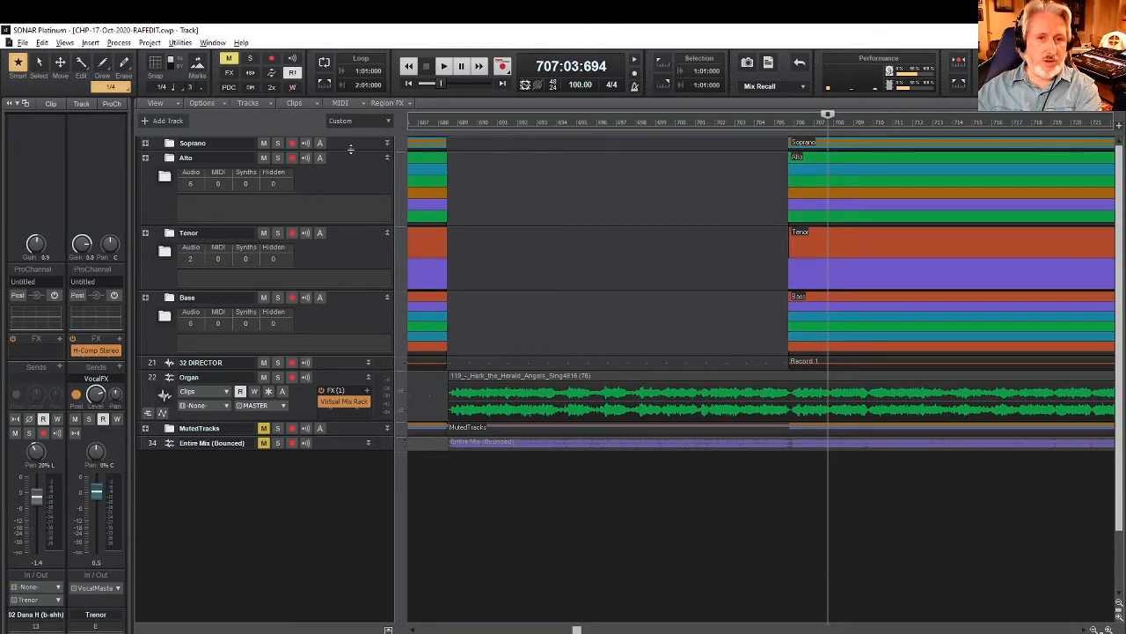
drag(350, 146, 358, 185)
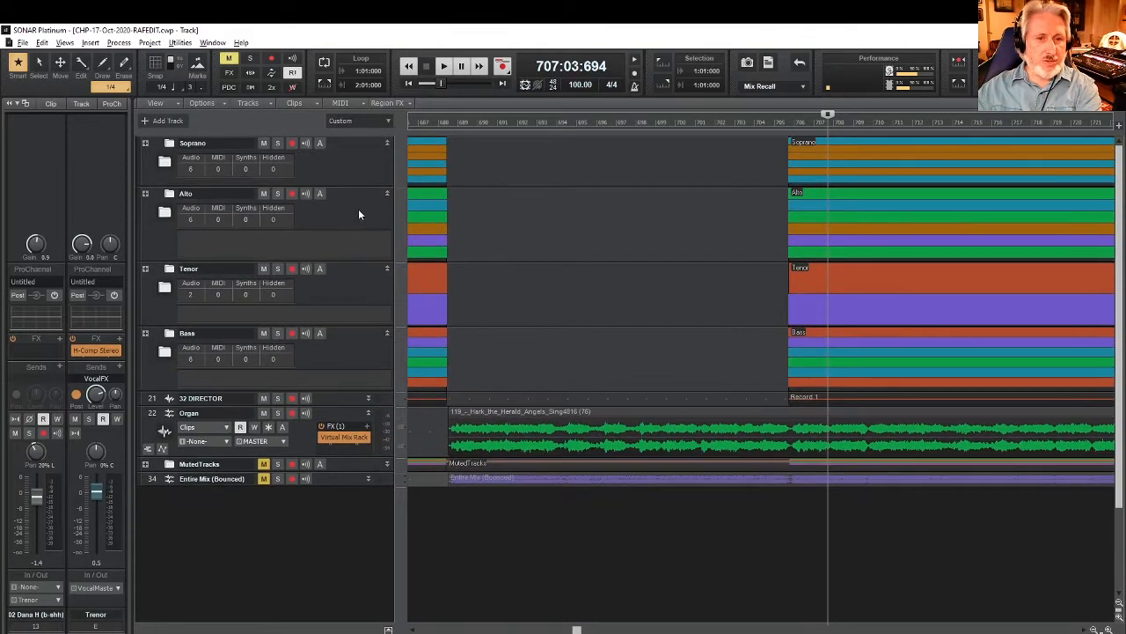
drag(359, 261, 364, 236)
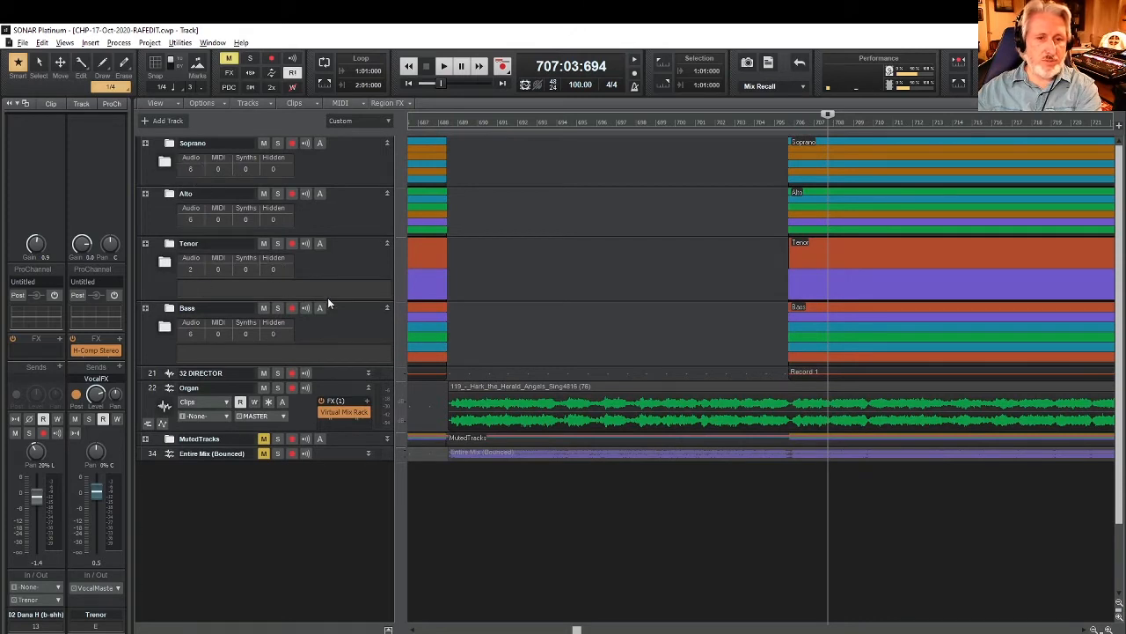
drag(327, 298, 328, 282)
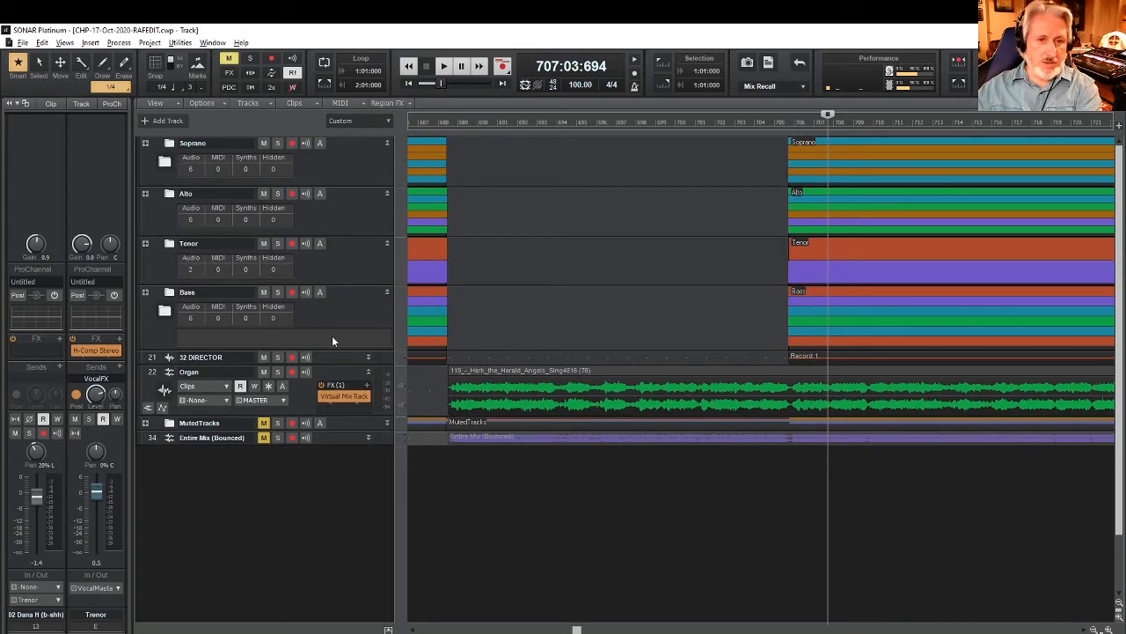
drag(342, 352, 342, 337)
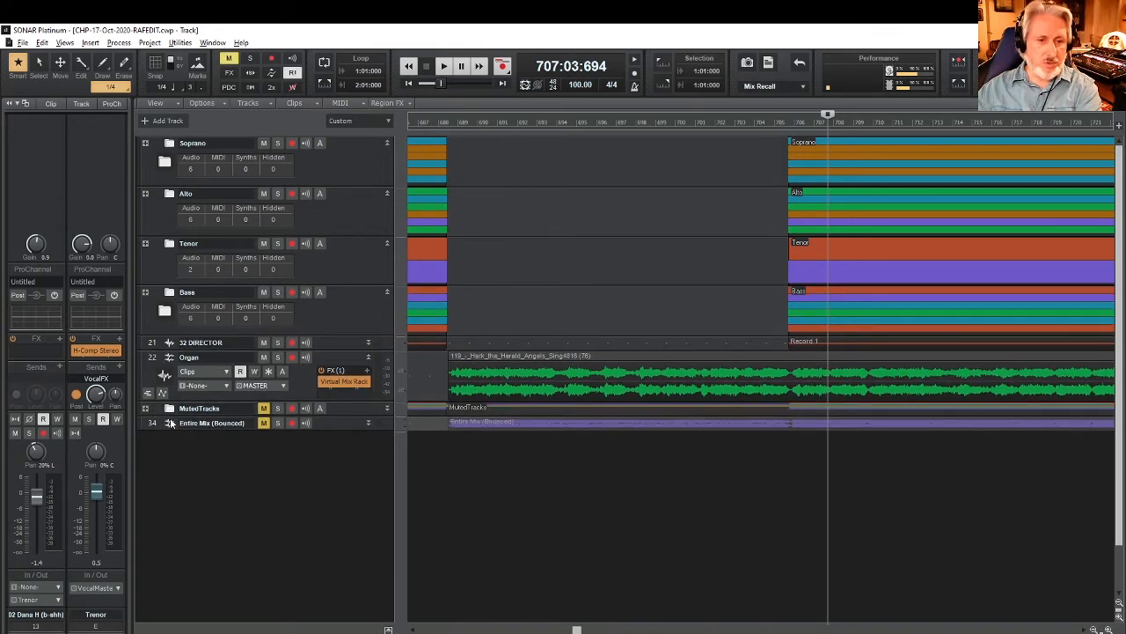
Expand the MutedTracks folder to look over the muted tracks inside, then collapse it again.
mouse_move(348, 415)
mouse_down()
mouse_move(331, 493)
mouse_move(343, 426)
mouse_up()
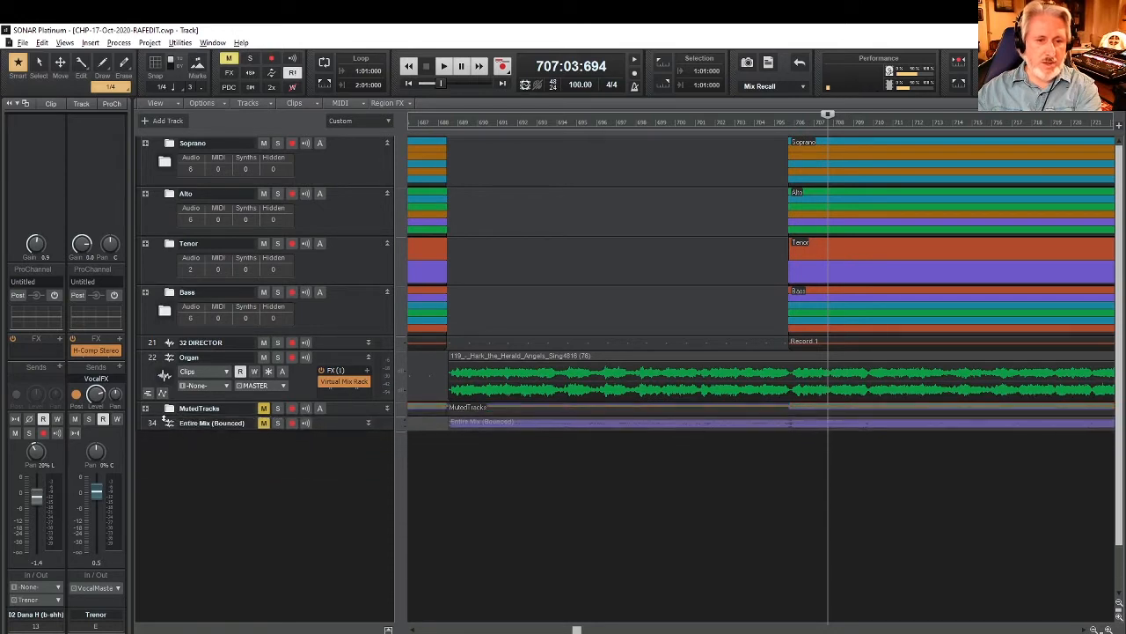
click(145, 409)
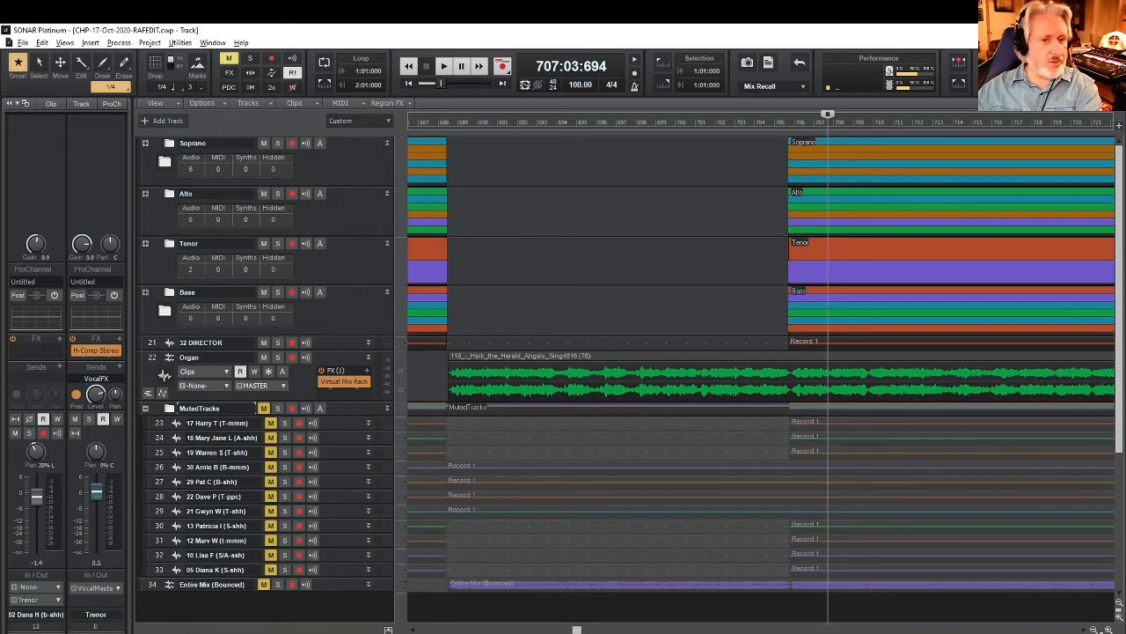
click(145, 409)
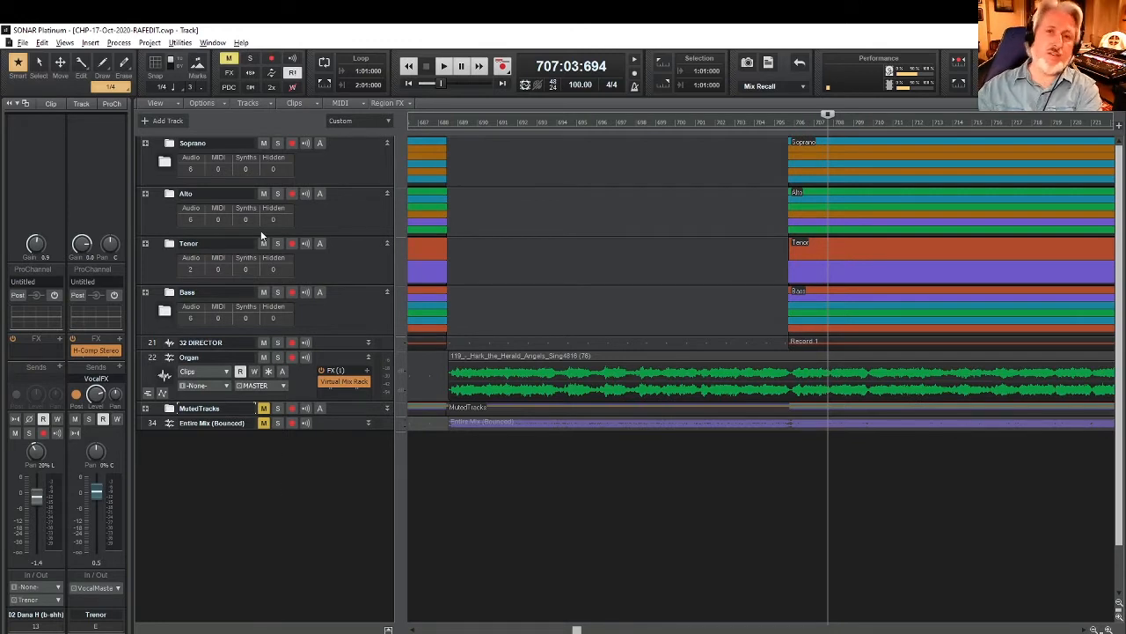
Shrink the Soprano, Alto, Tenor and Bass folder tracks to their minimum height.
drag(349, 185, 365, 108)
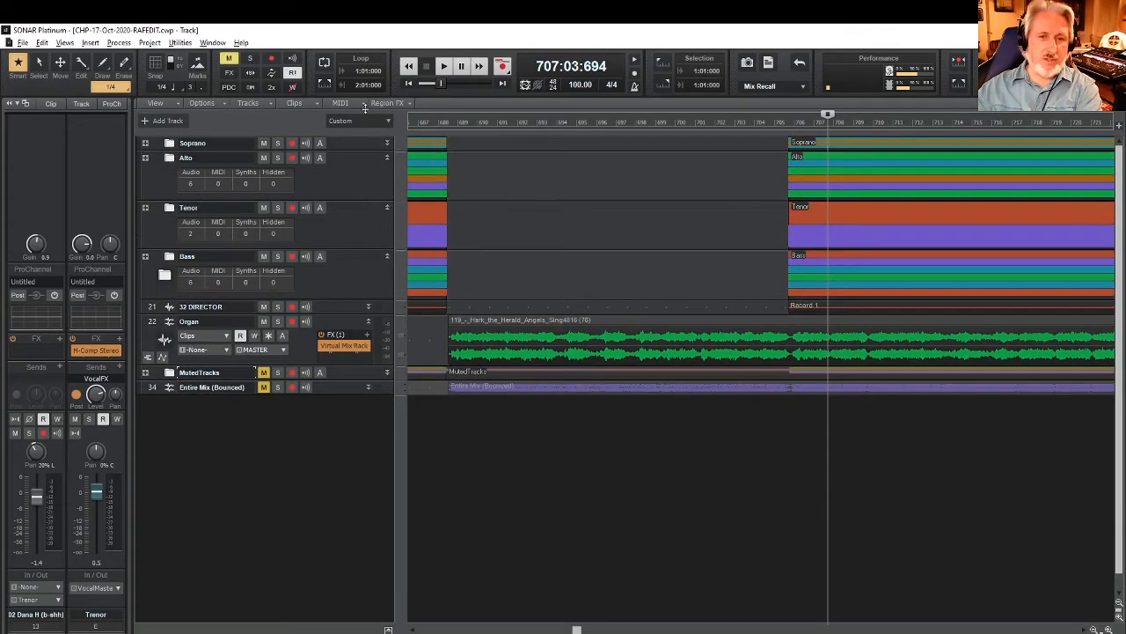
drag(358, 199, 353, 160)
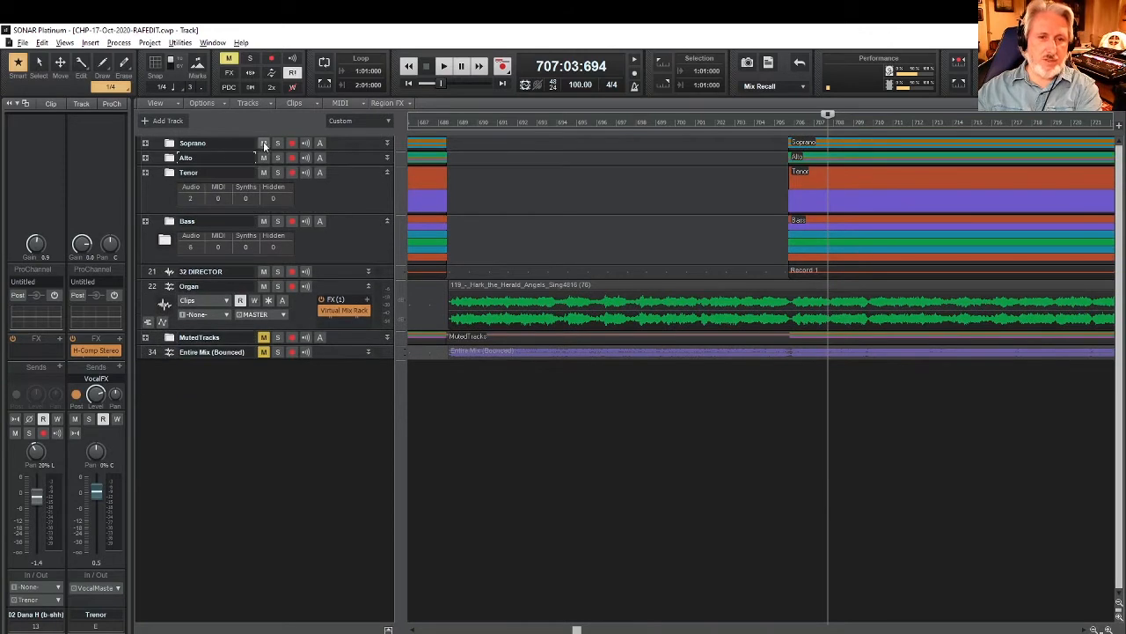
drag(352, 217, 368, 115)
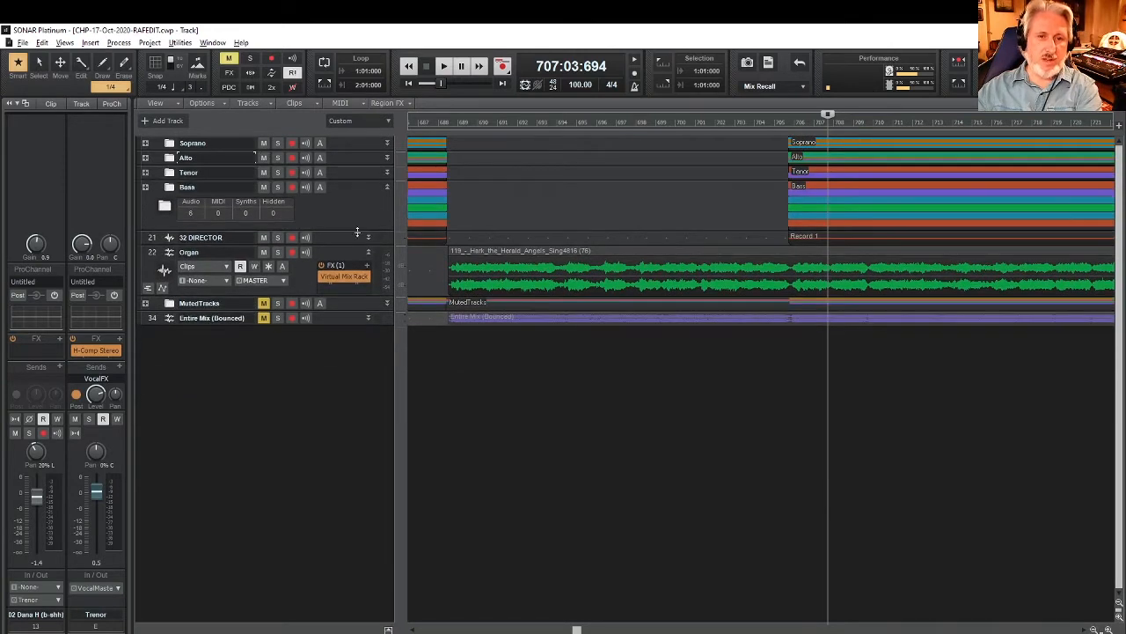
drag(356, 231, 366, 156)
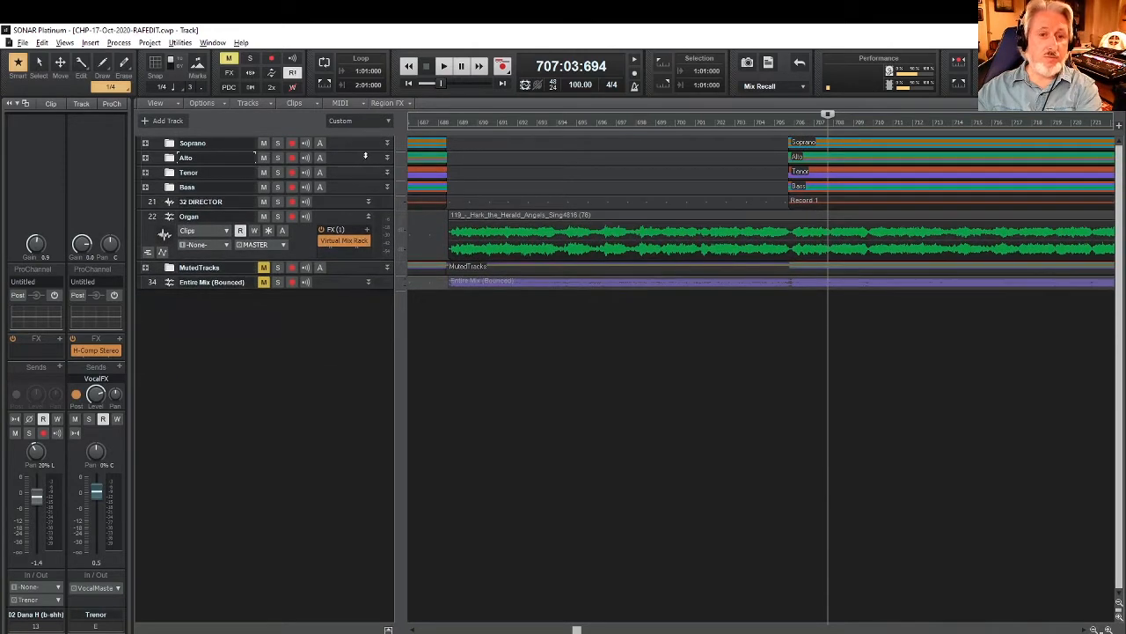
Expand the Soprano folder and, at 688:02:518 where its earlier clips end, bring up the clip Split option without applying it.
click(145, 142)
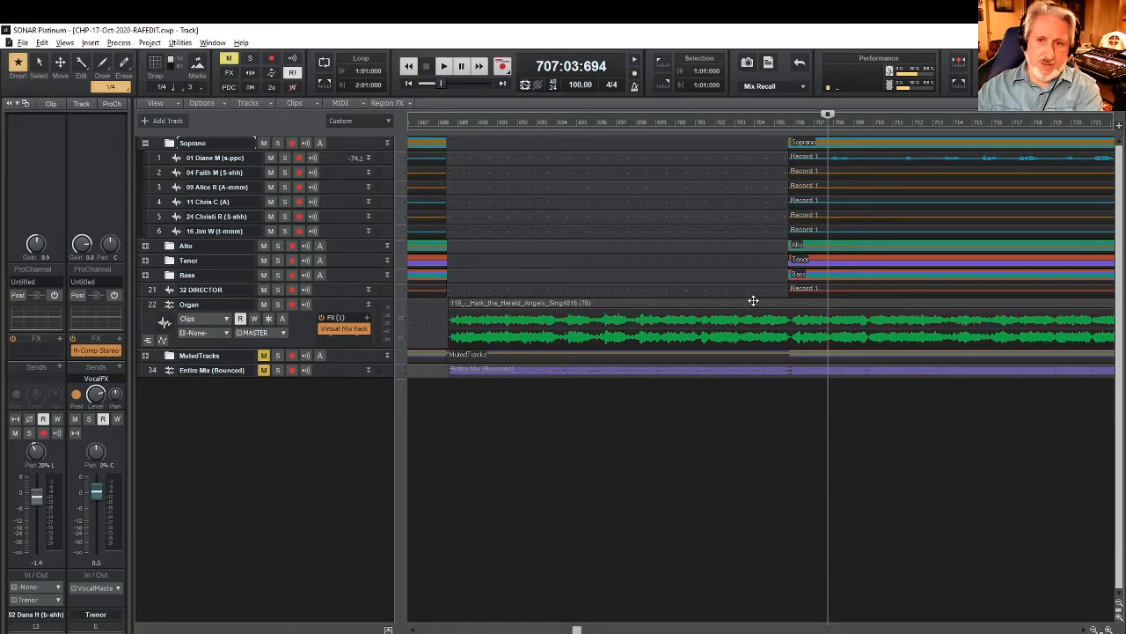
click(448, 123)
drag(449, 119, 572, 114)
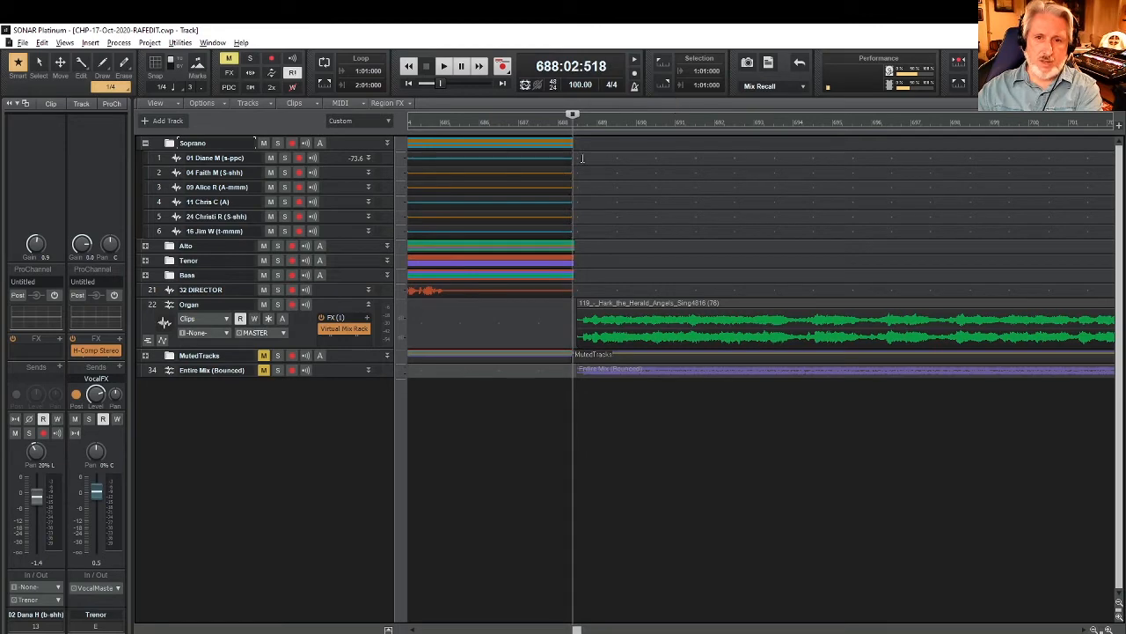
right_click(571, 147)
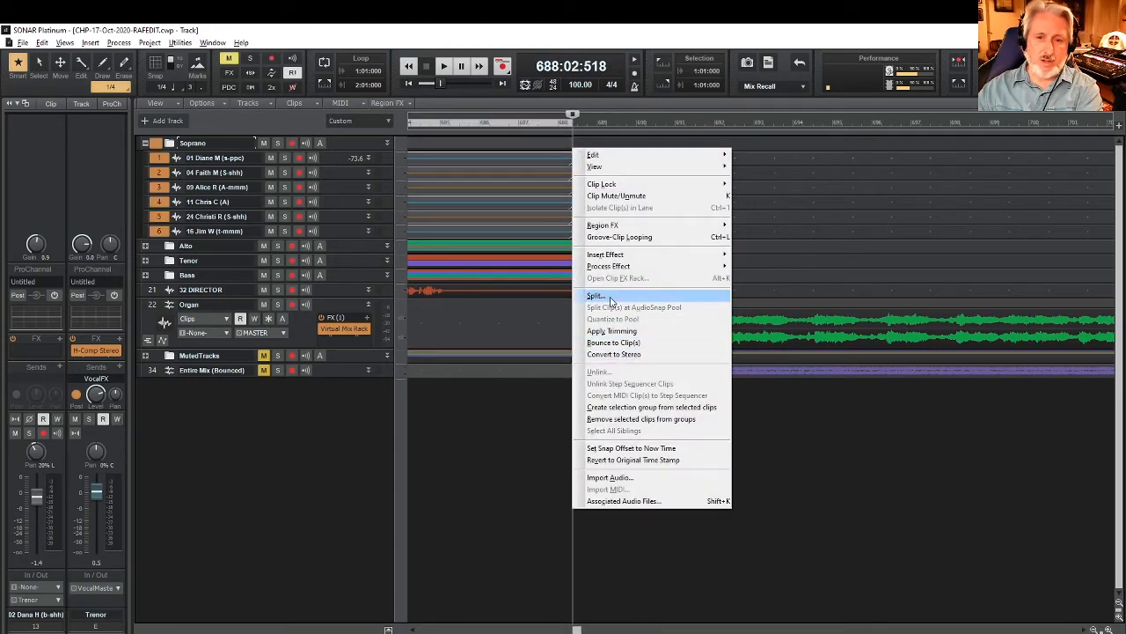
click(621, 114)
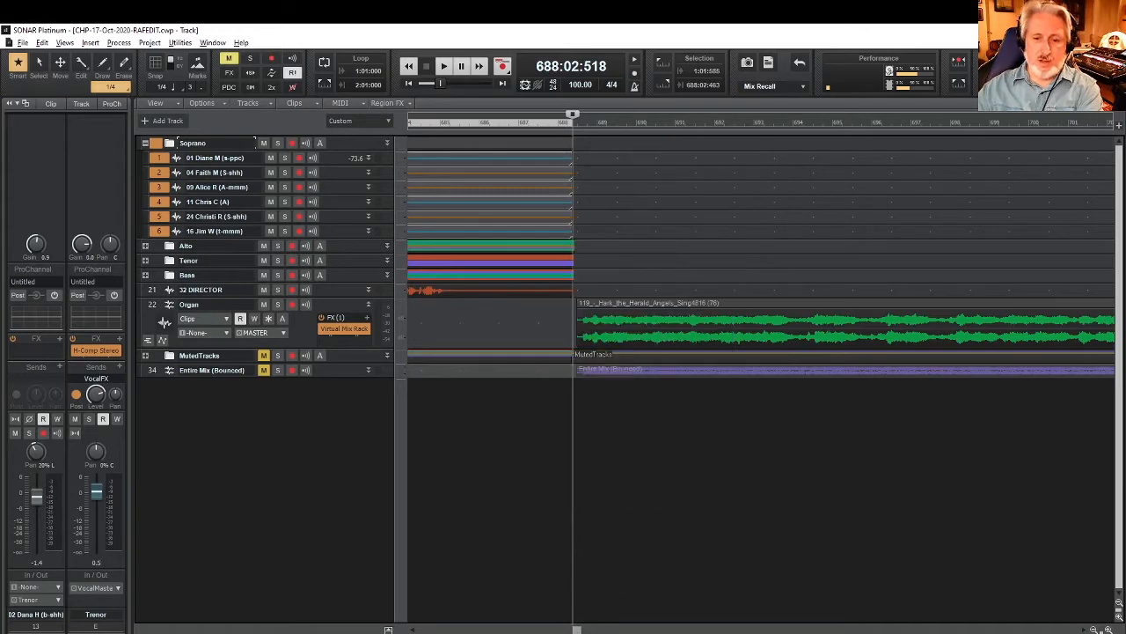
Place the now time at 705:03:618, where the next Soprano clips begin after the gap.
click(581, 630)
drag(581, 630, 572, 630)
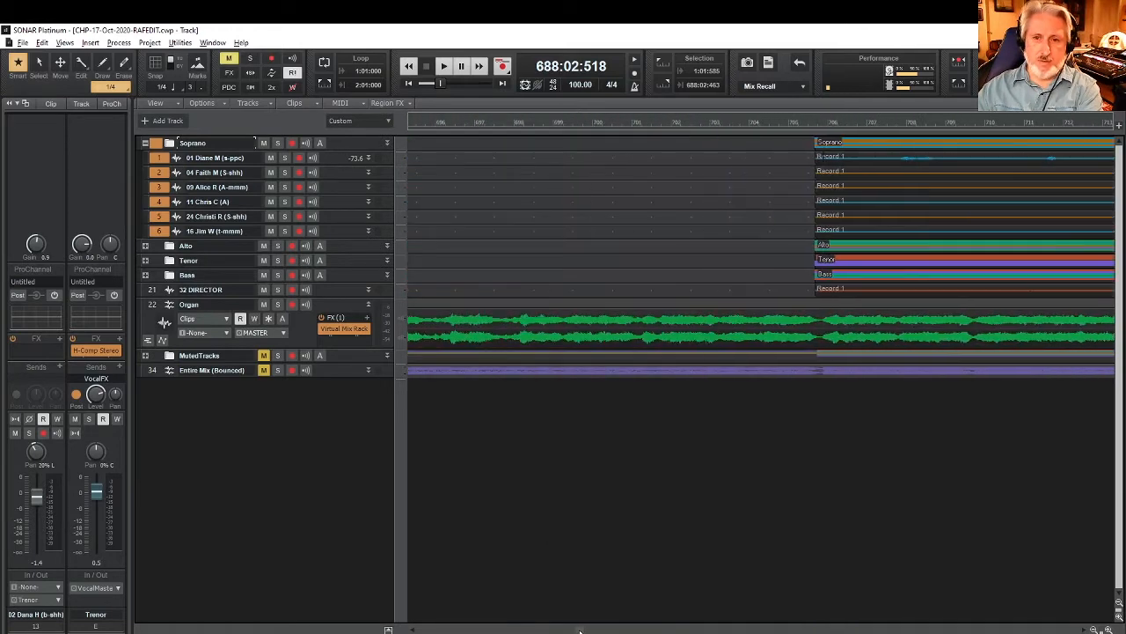
click(813, 129)
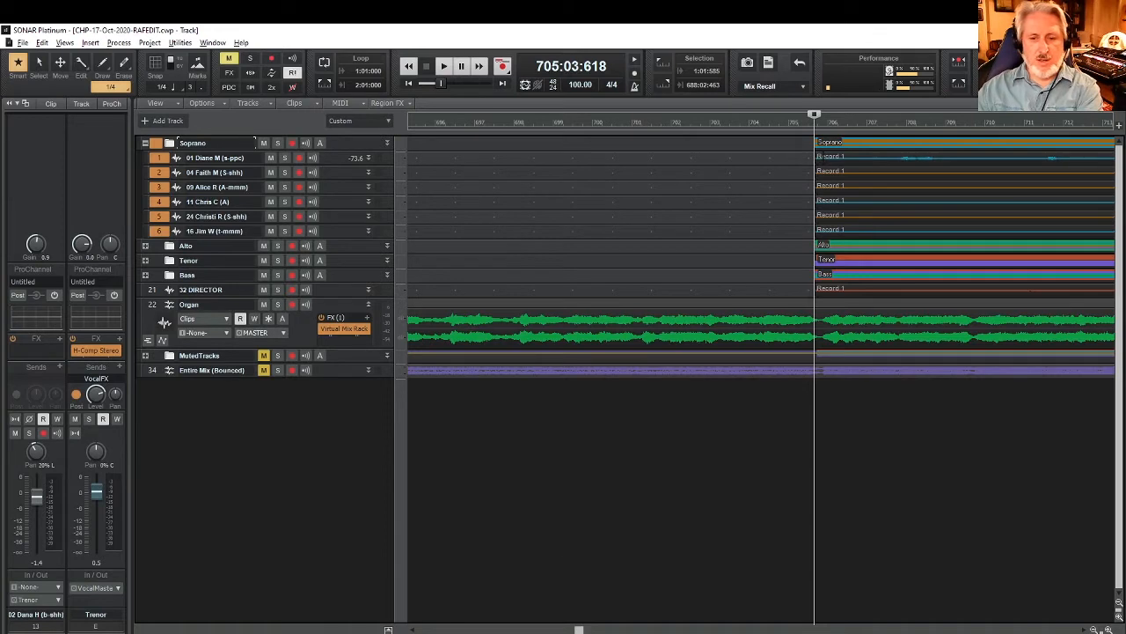
click(414, 630)
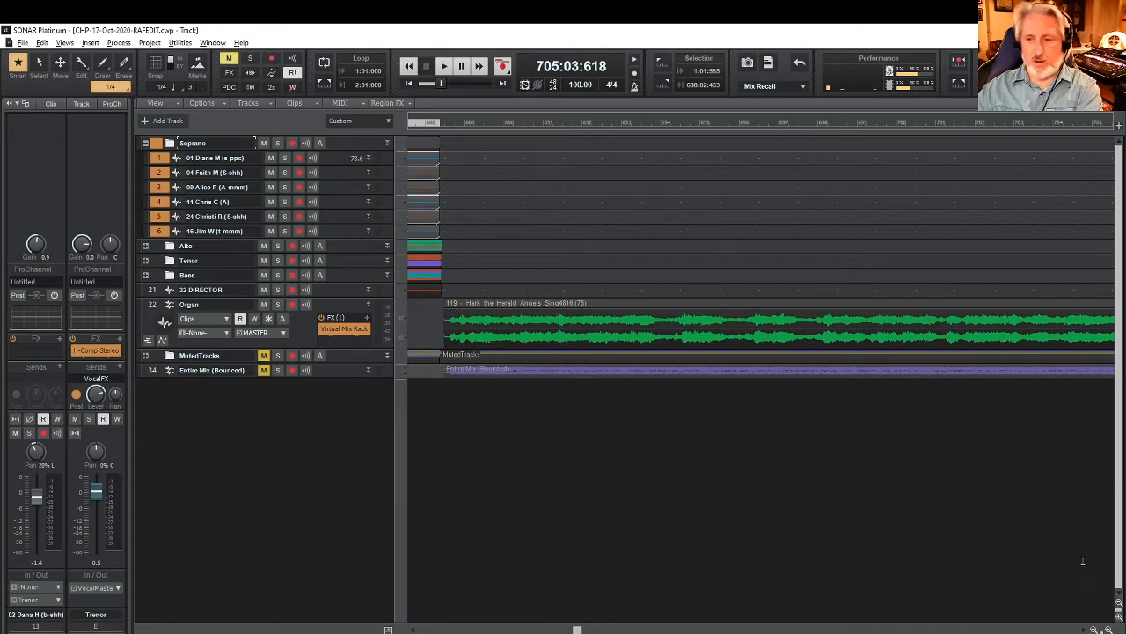
key(ctrl+Left)
key(ctrl+Left)
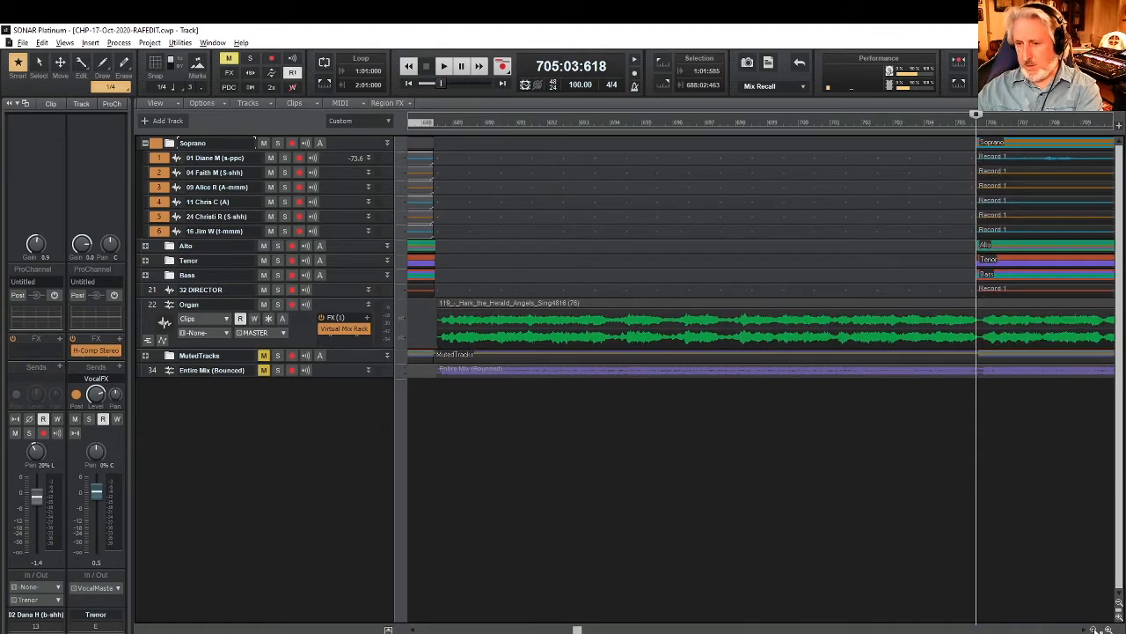
click(412, 630)
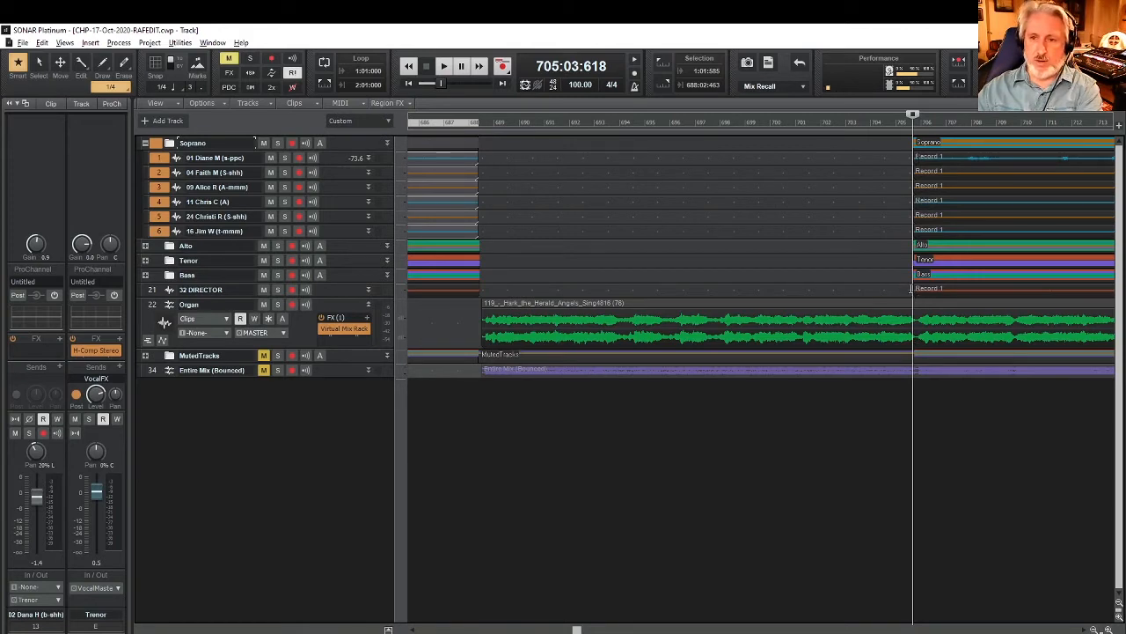
Extend the start of the 32 DIRECTOR clip back to about measure 689, then undo the edit.
drag(914, 289, 631, 266)
key(ctrl+z)
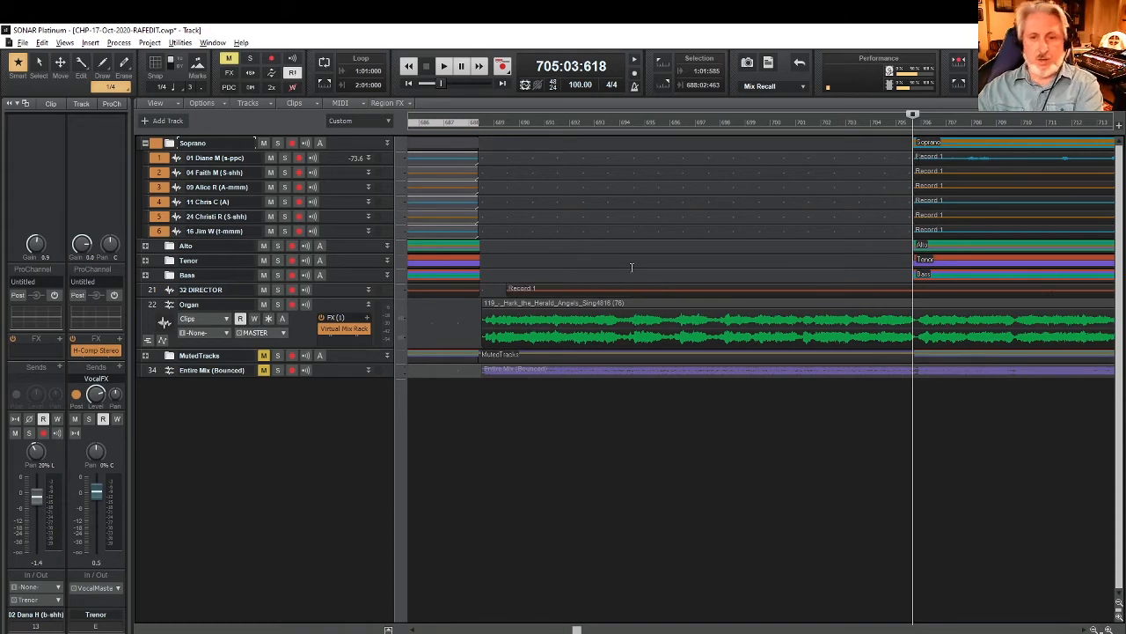
key(ctrl+z)
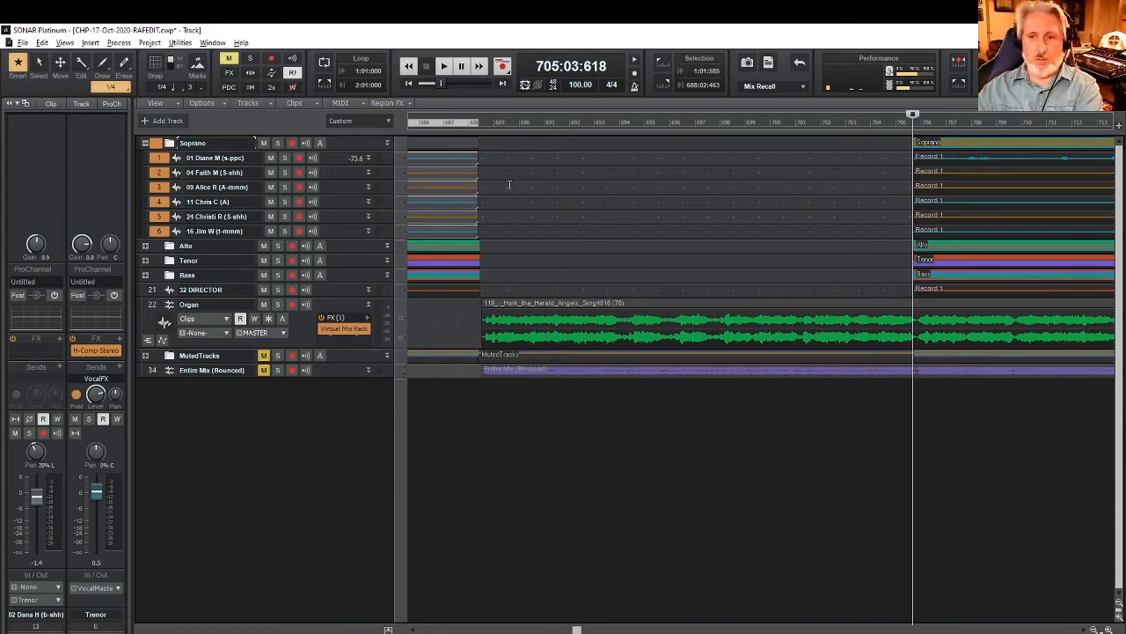
click(42, 42)
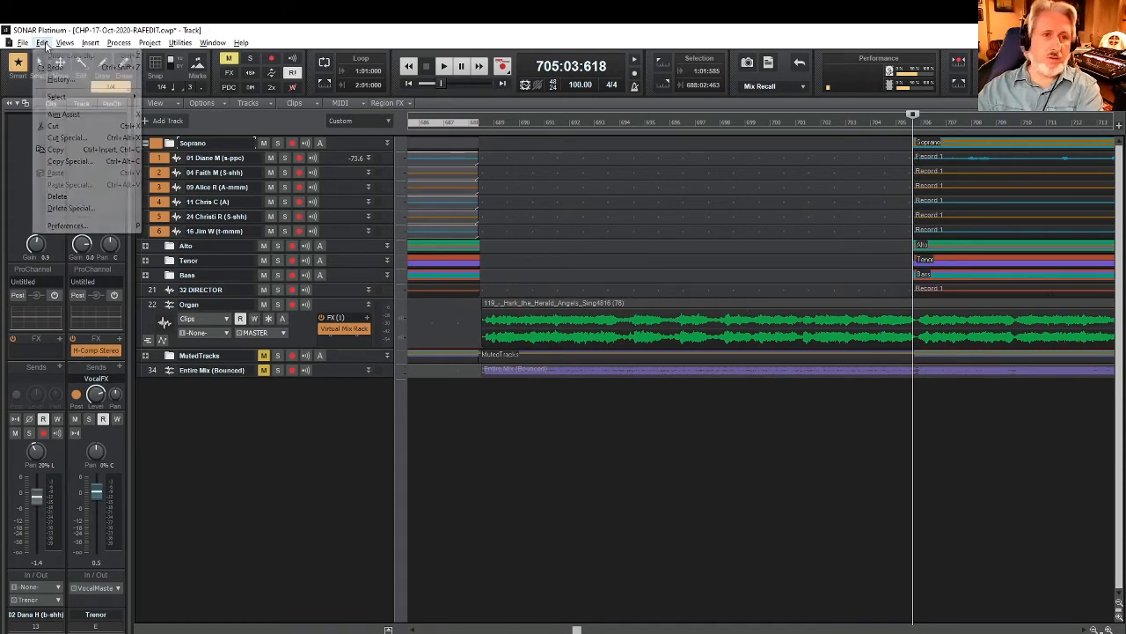
click(320, 32)
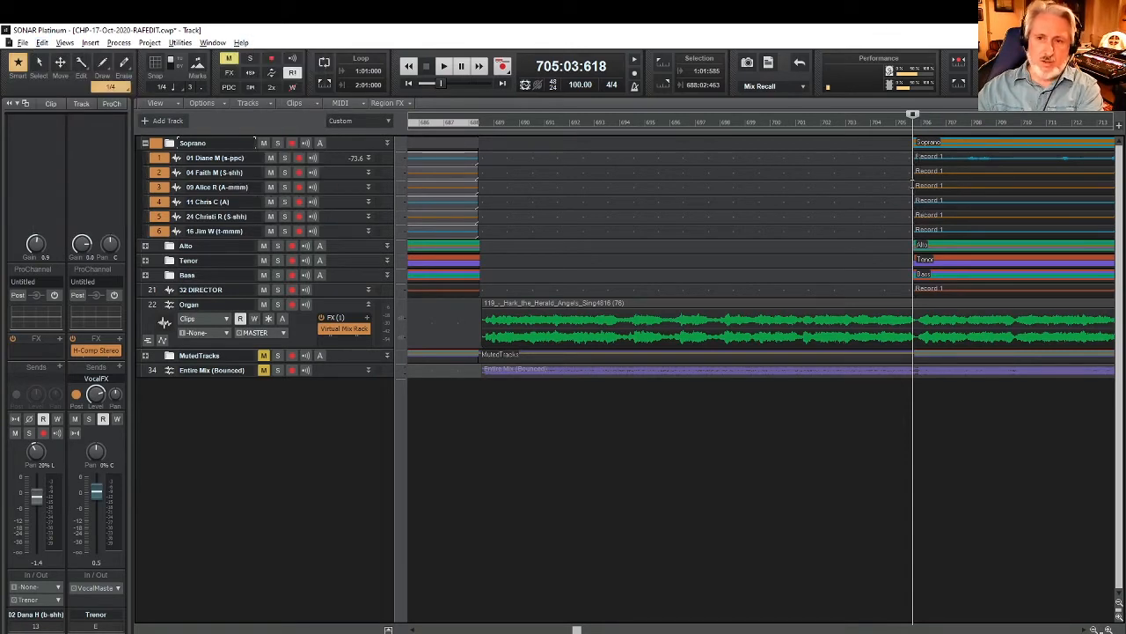
Extend the clip starts on Soprano tracks 3, 6, 5 and 4 individually back to staggered positions between about measures 695 and 702, then undo all four edits.
drag(913, 187, 695, 235)
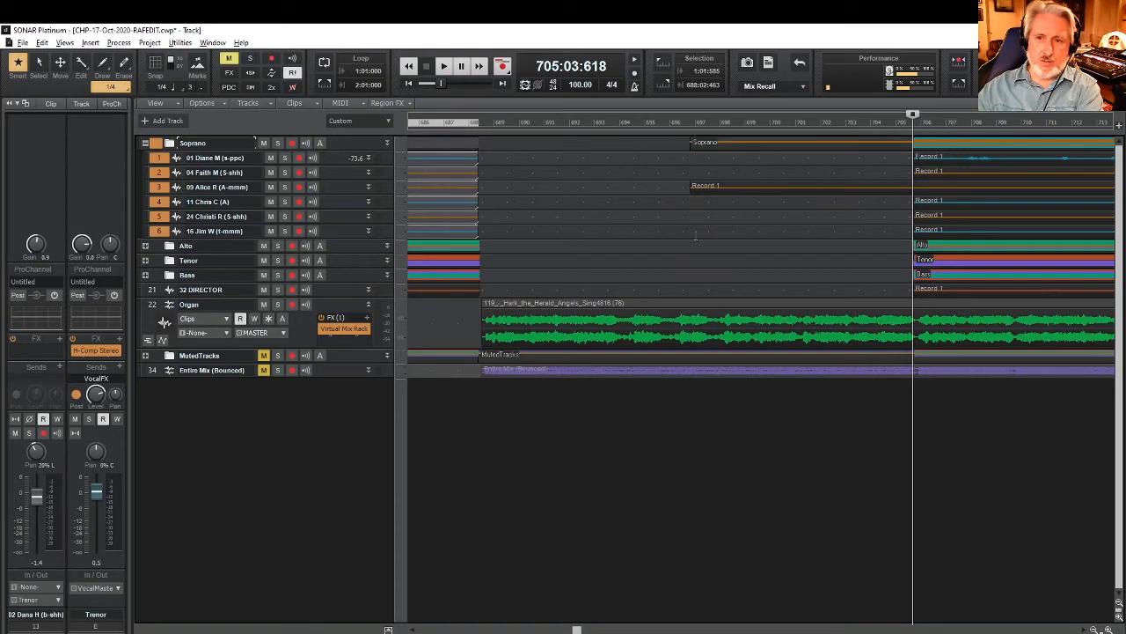
drag(912, 233, 781, 236)
drag(912, 216, 649, 242)
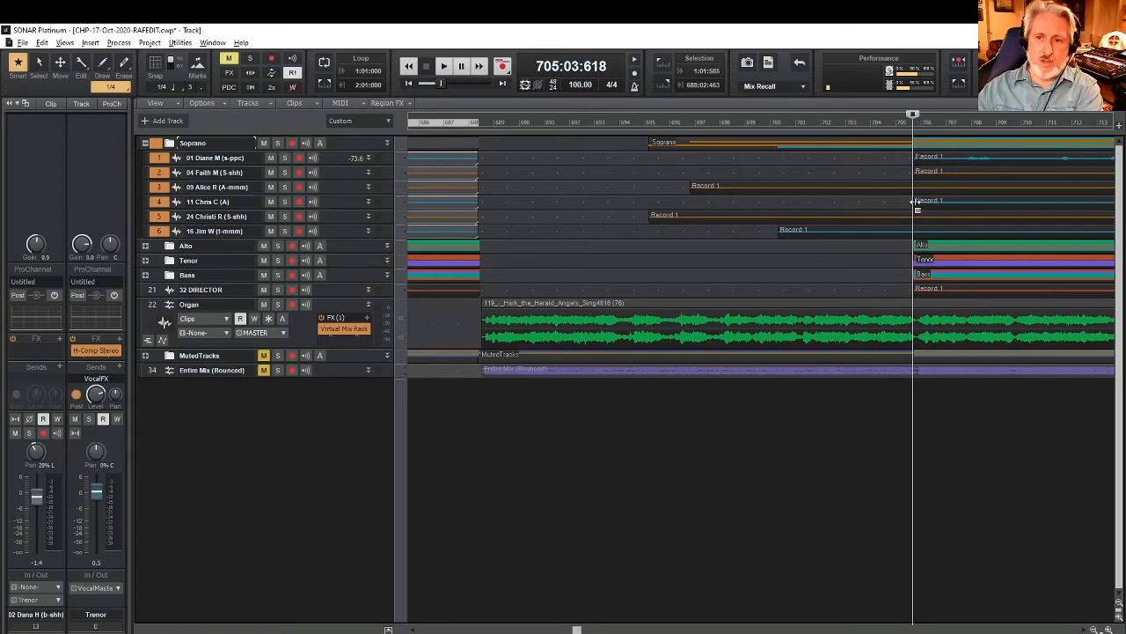
drag(915, 203, 824, 204)
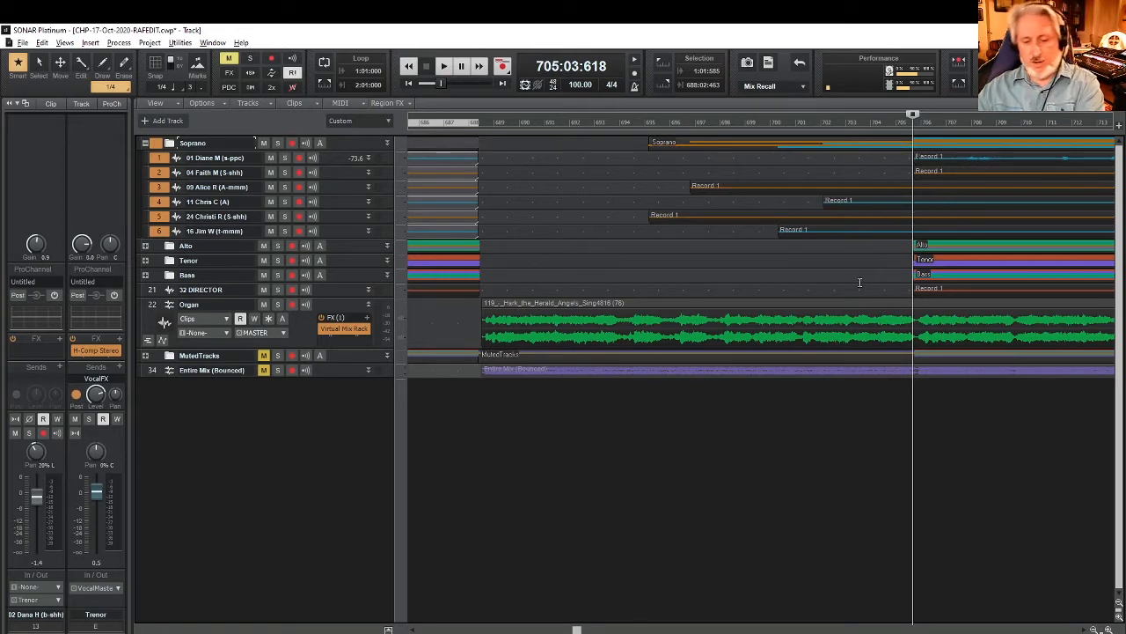
key(ctrl+z)
key(ctrl+z)
key(ctrl+z)
key(ctrl+z)
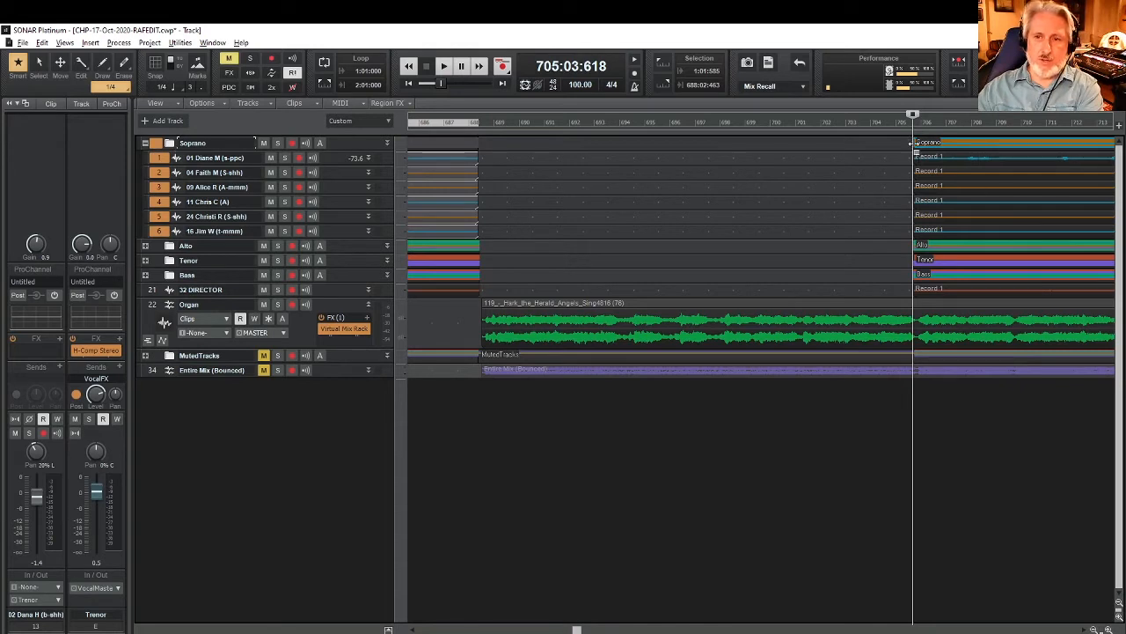
Extend all Soprano clips together through their folder back to 694:03:263, shift them as a group to 690:02:442, then undo these edits.
drag(915, 142, 635, 159)
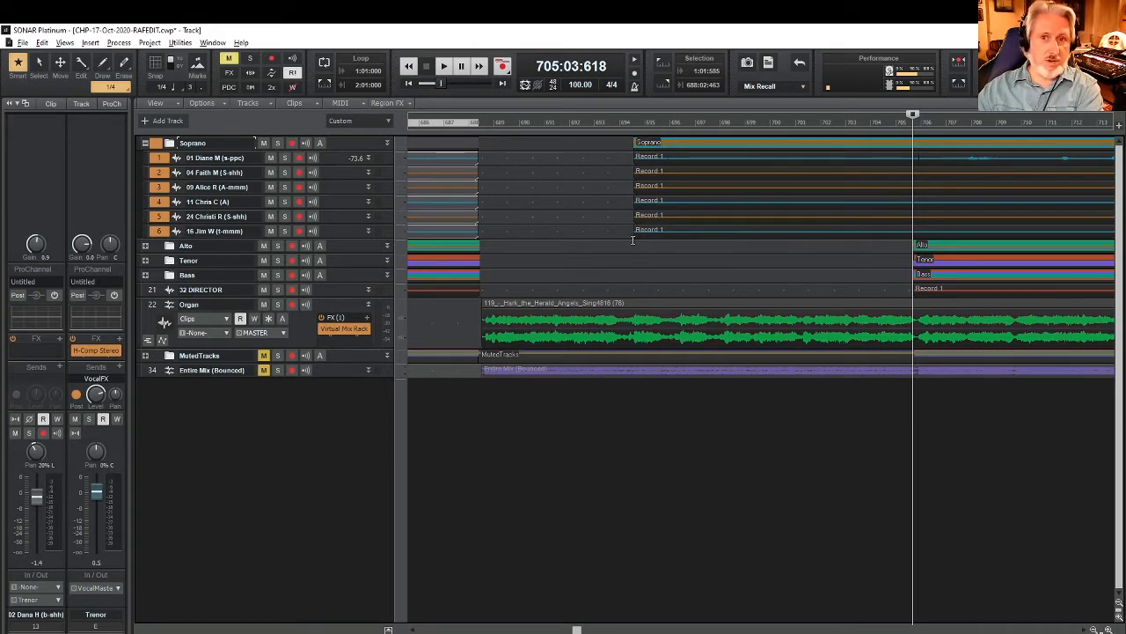
drag(669, 140, 725, 138)
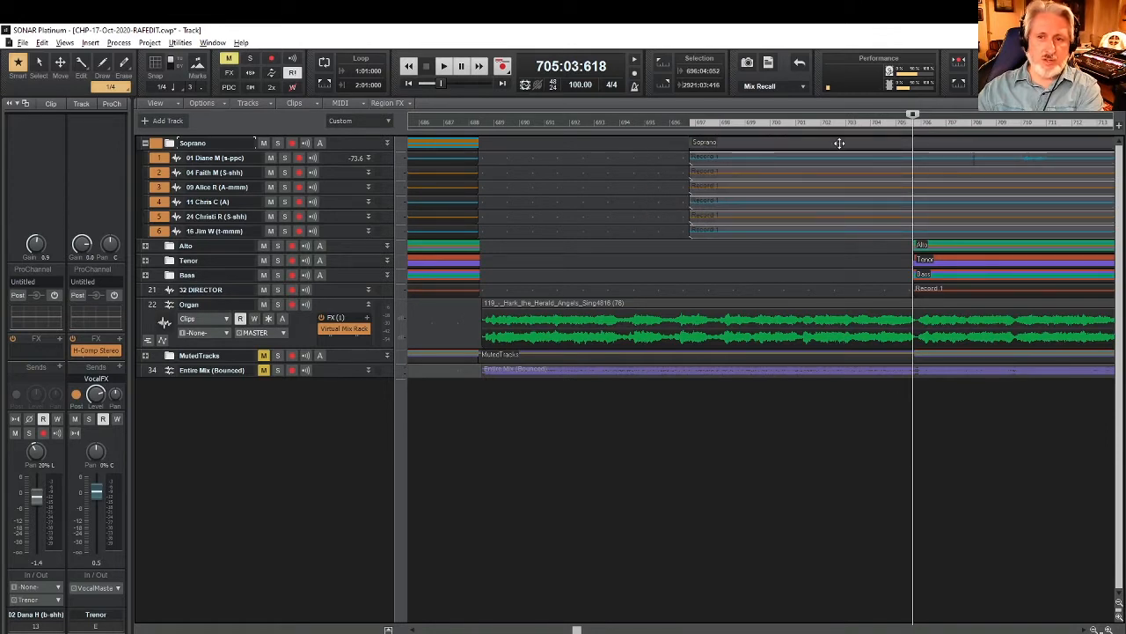
drag(839, 144, 676, 164)
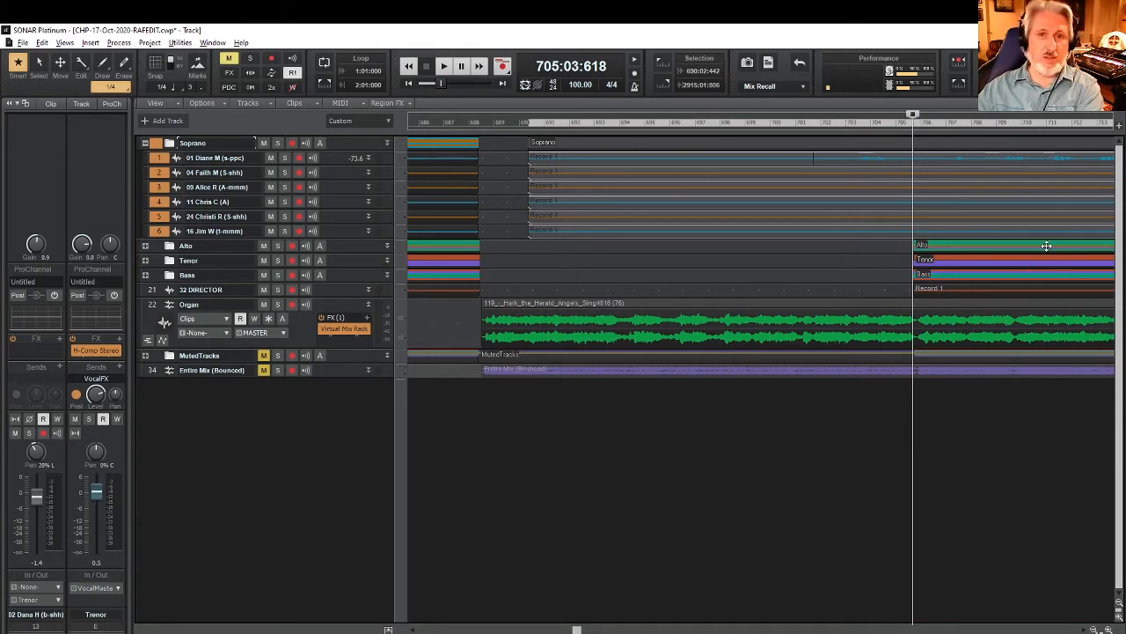
key(ctrl+z)
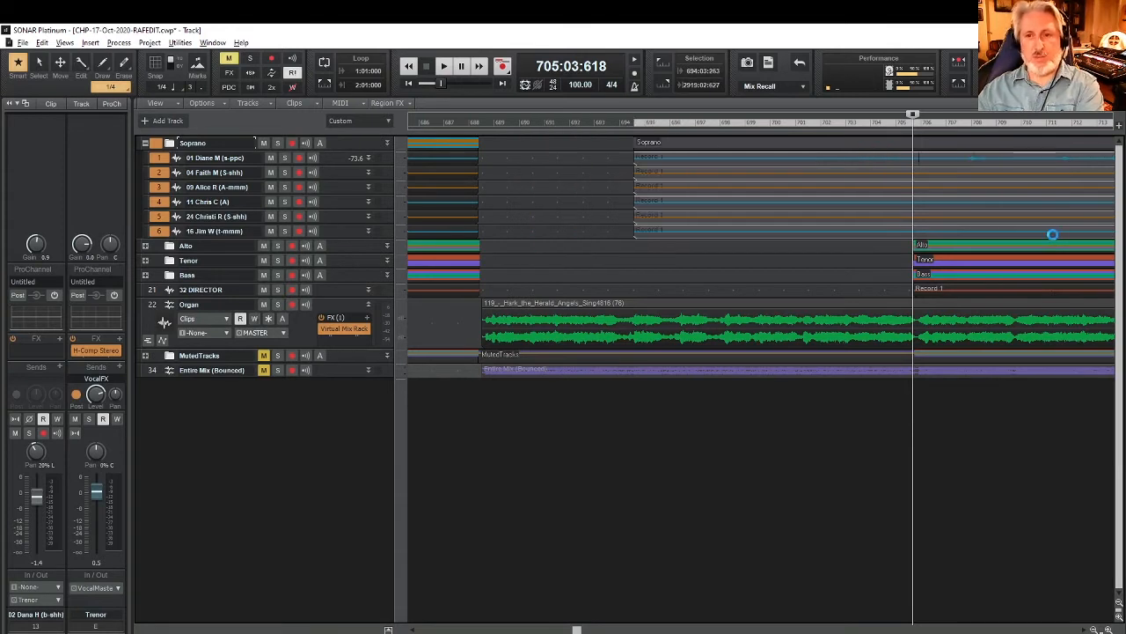
key(ctrl+z)
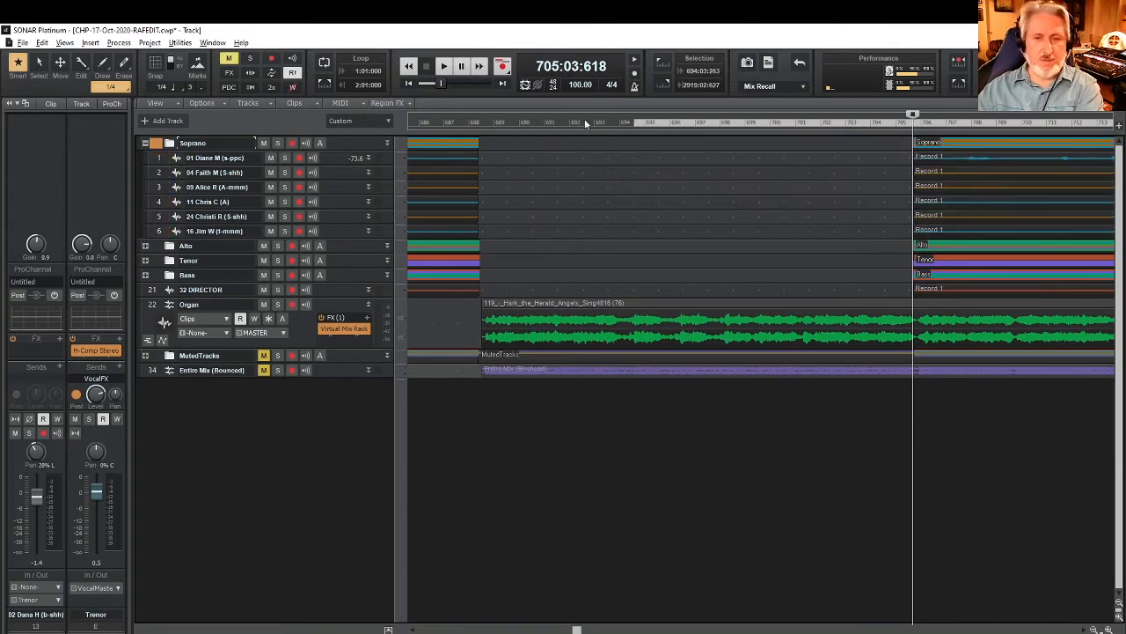
Collapse the Soprano folder and make the Organ track taller.
click(146, 144)
drag(341, 260, 334, 308)
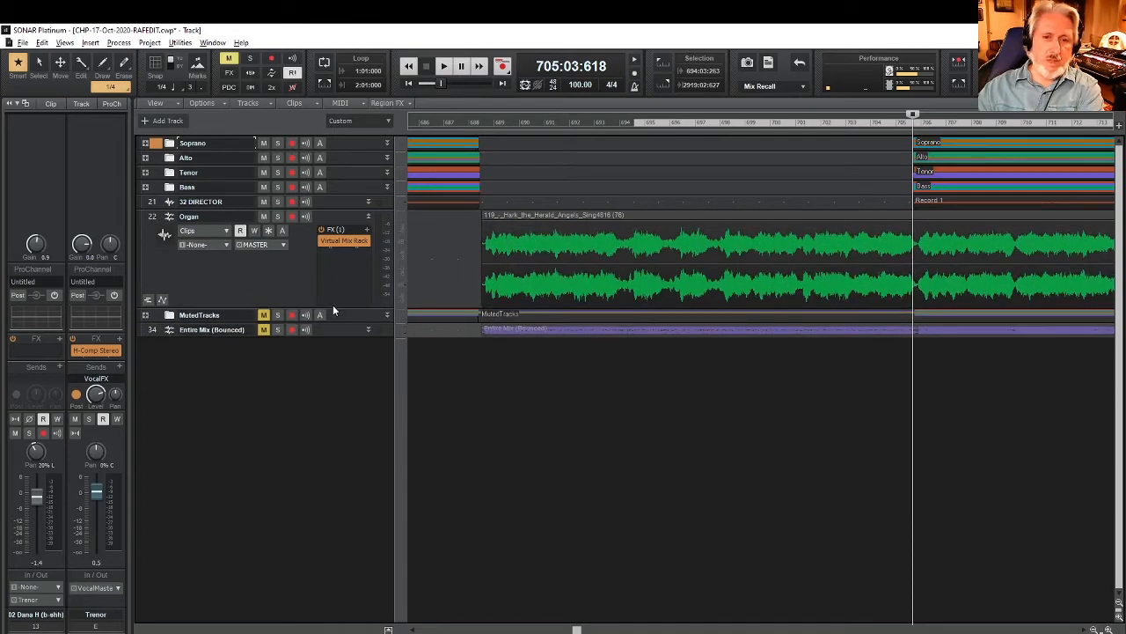
Expand the Bass folder, make track 16 taller and magnify its waveform vertically in the passage around measures 744 to 770.
click(145, 186)
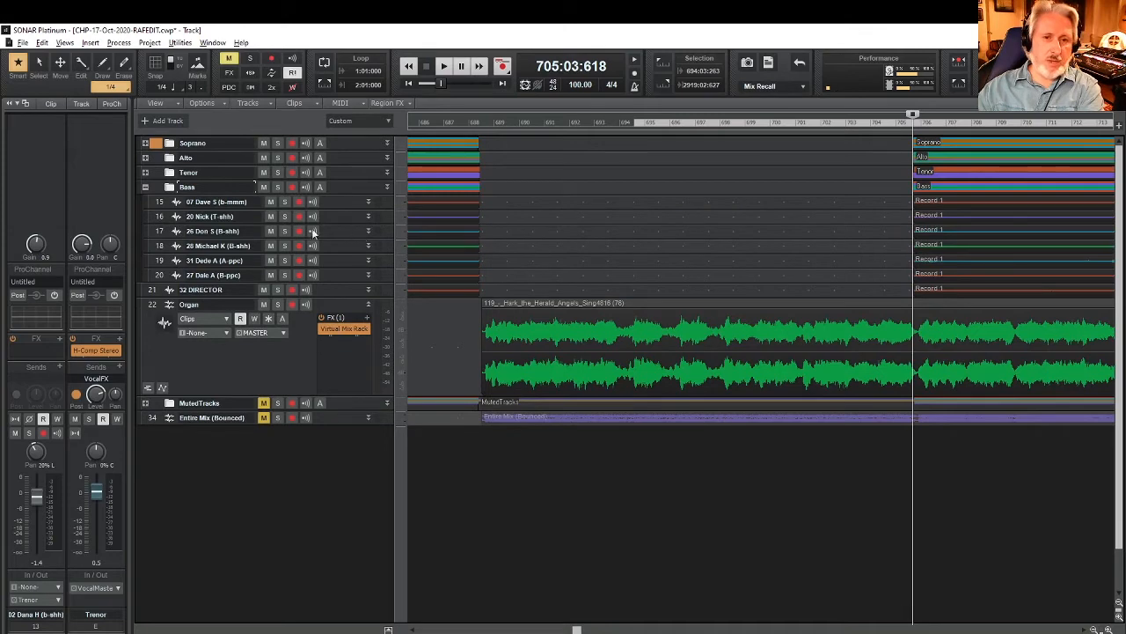
click(157, 216)
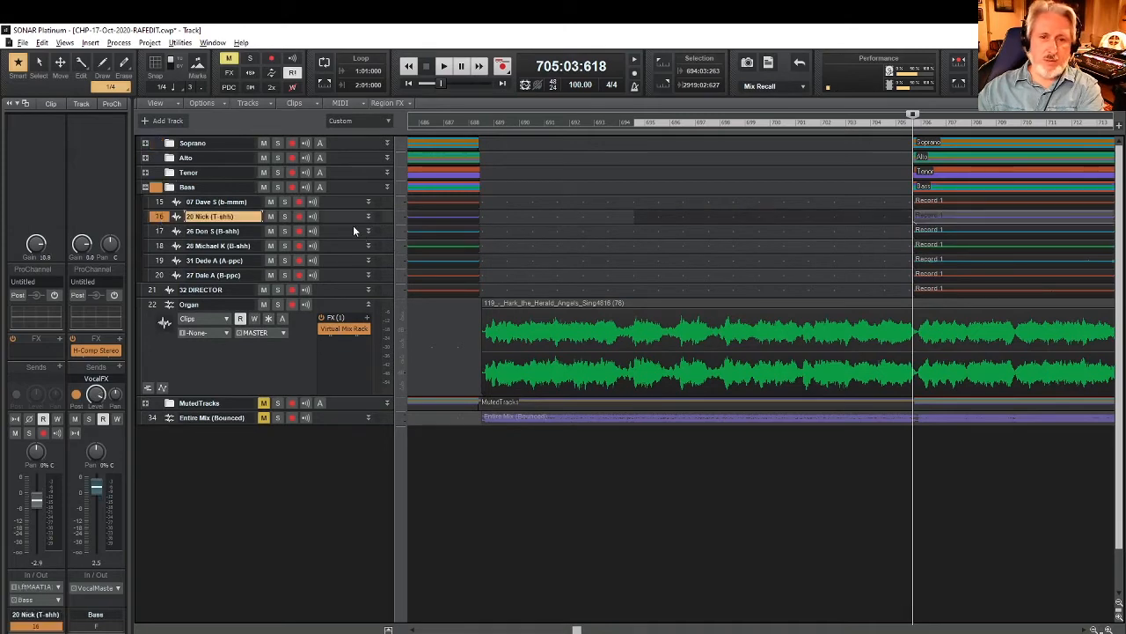
drag(349, 222, 360, 325)
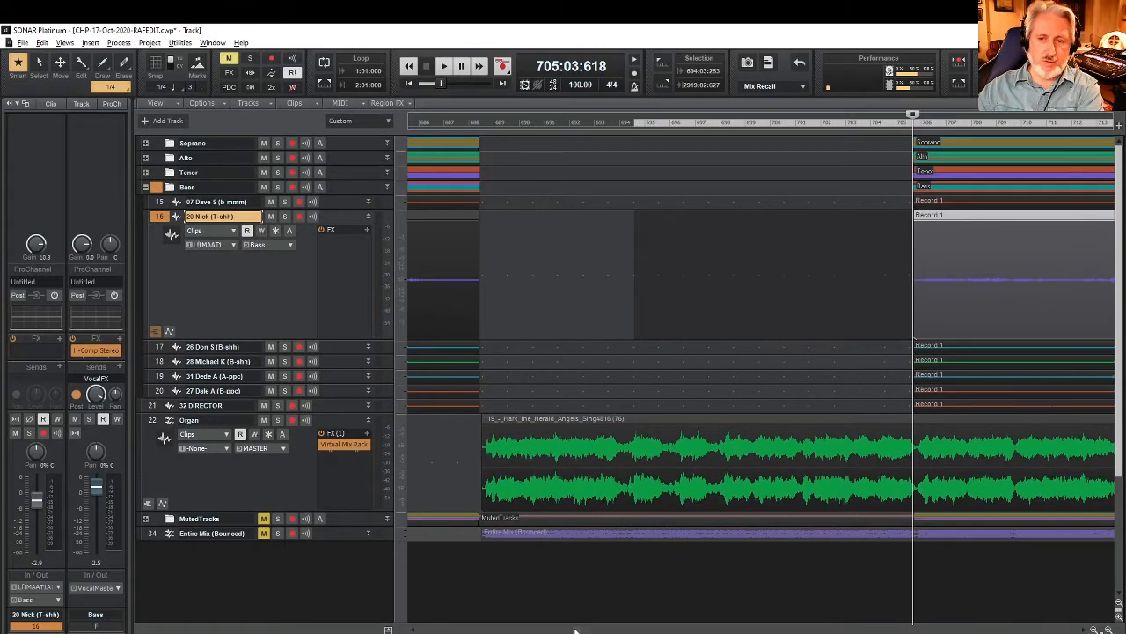
drag(575, 630, 588, 632)
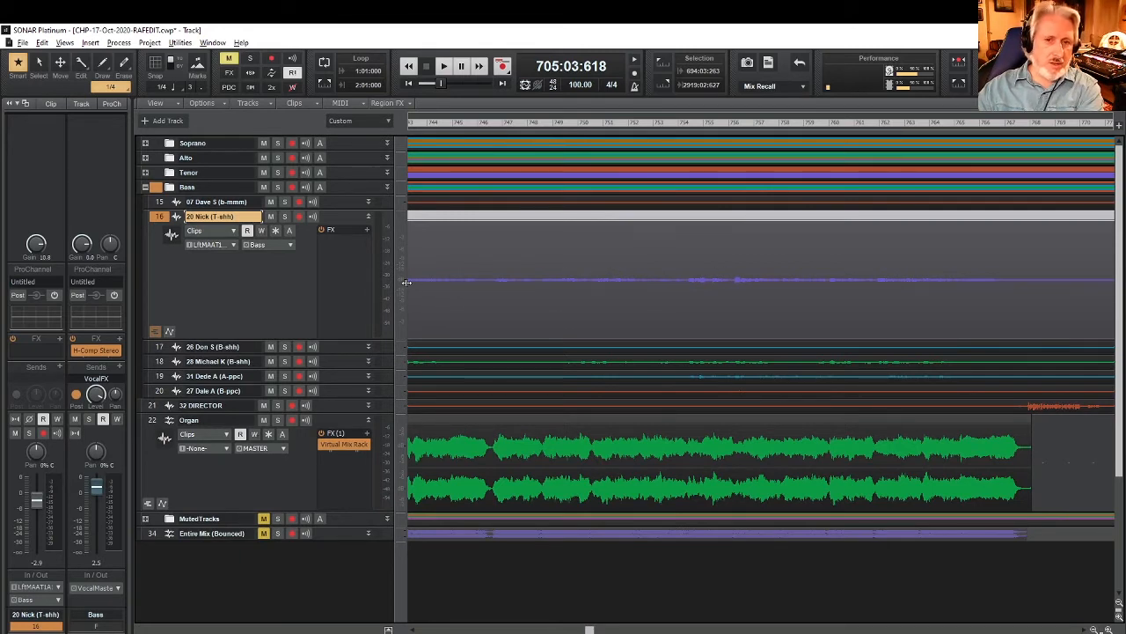
drag(402, 280, 407, 218)
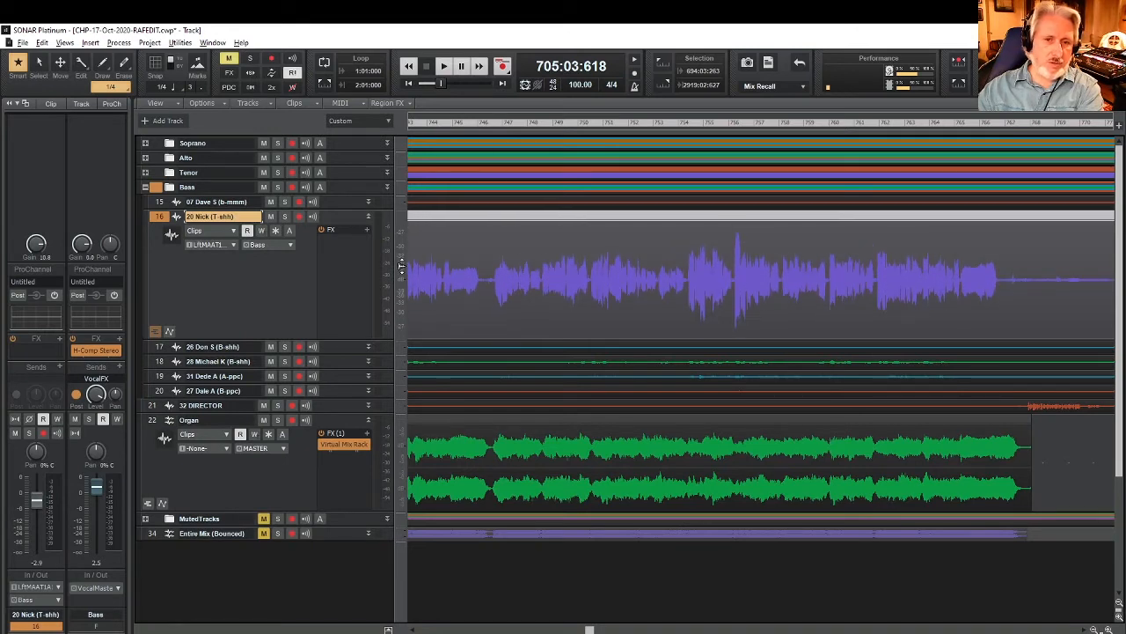
mouse_move(401, 265)
mouse_down()
mouse_move(399, 304)
mouse_move(402, 264)
mouse_up()
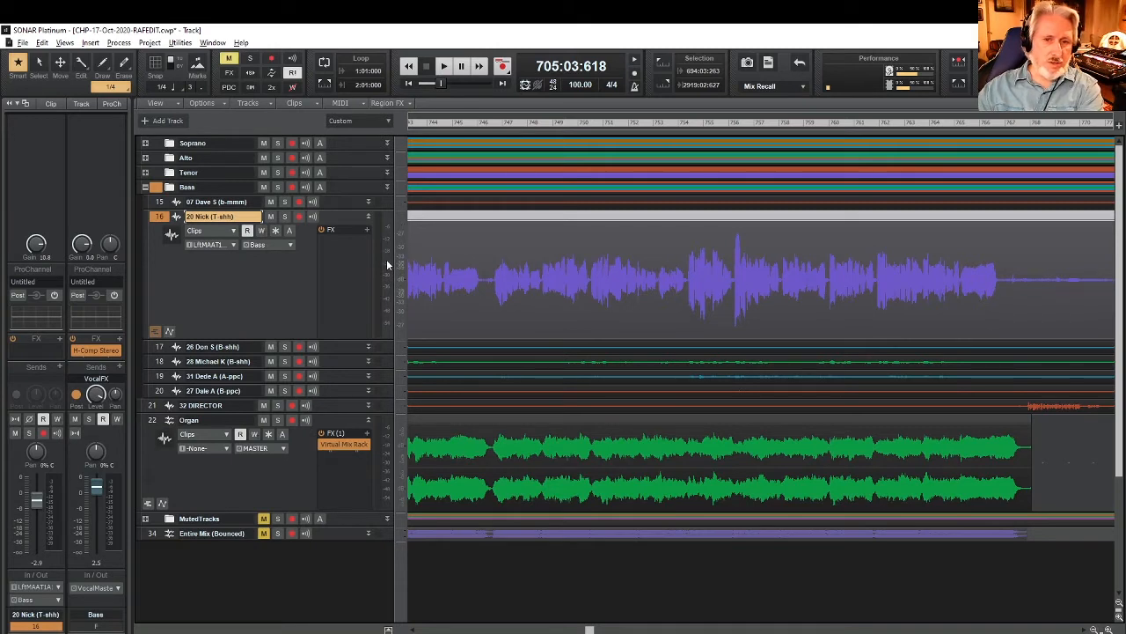
mouse_move(397, 266)
mouse_down()
mouse_move(402, 276)
mouse_move(409, 255)
mouse_up()
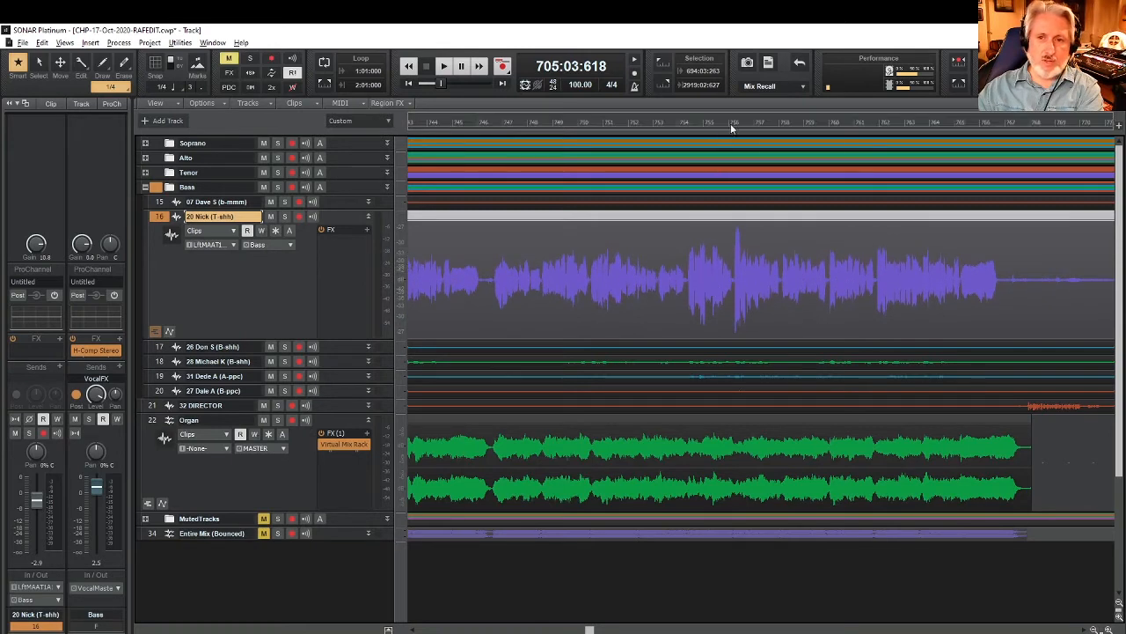
Place the now time at 756:01:903, just before the loud attack in track 16's waveform, with the surrounding measures enlarged.
click(733, 122)
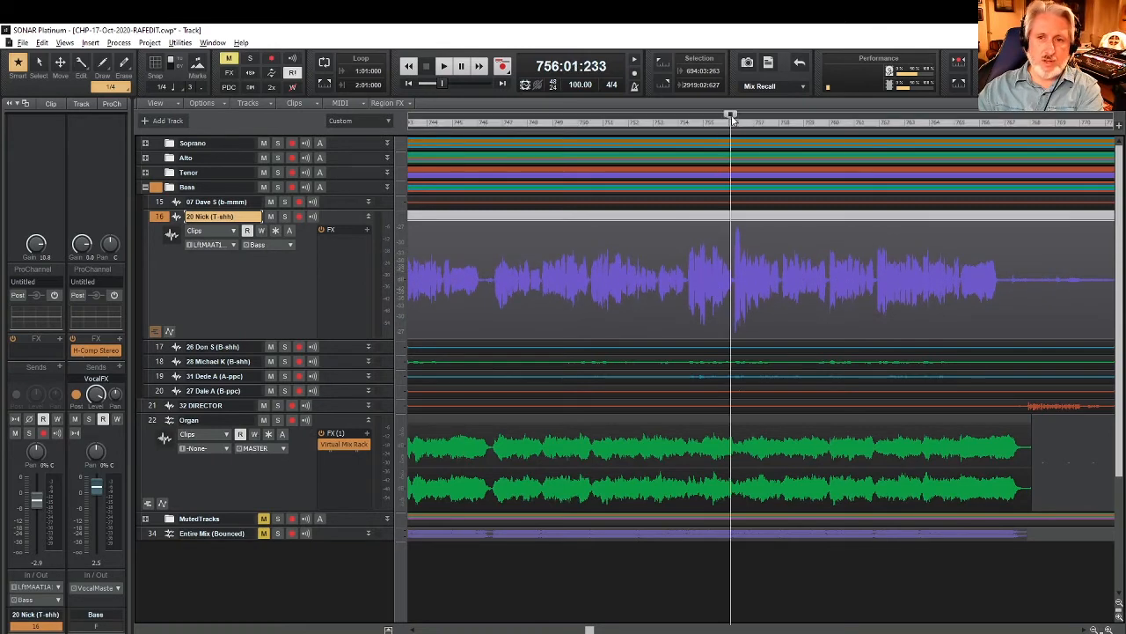
key(space)
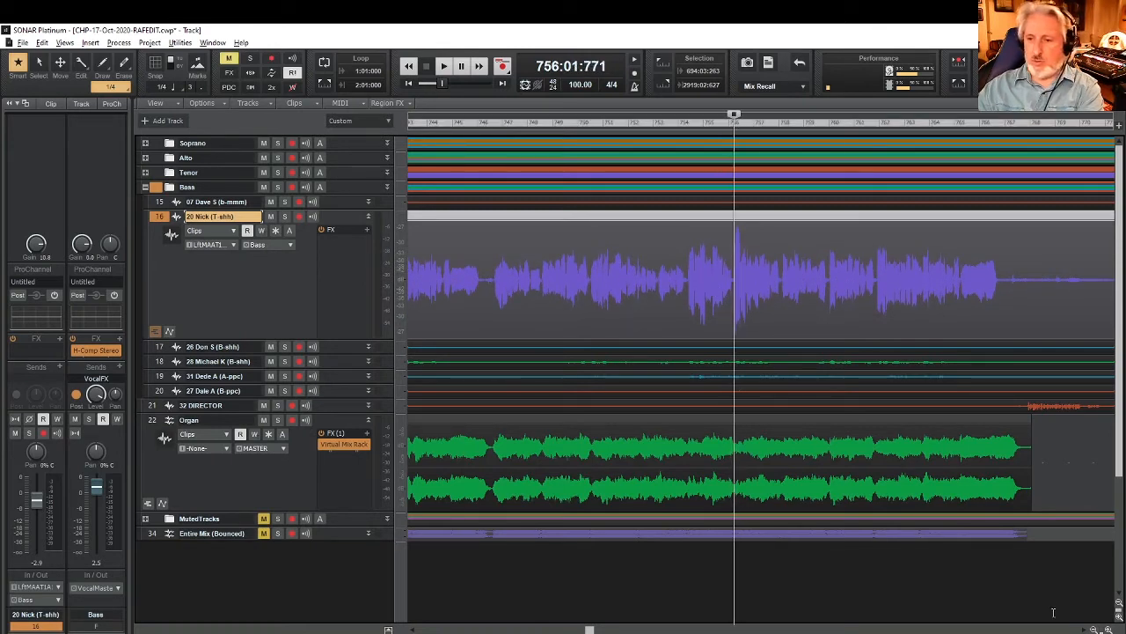
click(1108, 630)
click(1108, 630)
click(1108, 630)
click(1108, 630)
click(1108, 630)
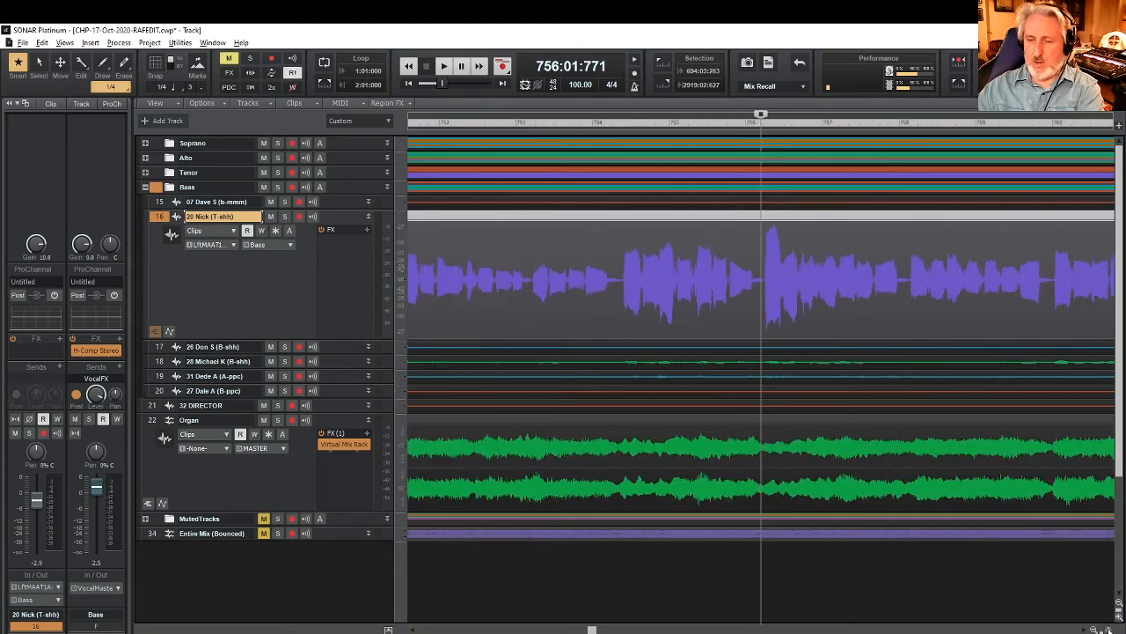
click(1109, 630)
click(1108, 630)
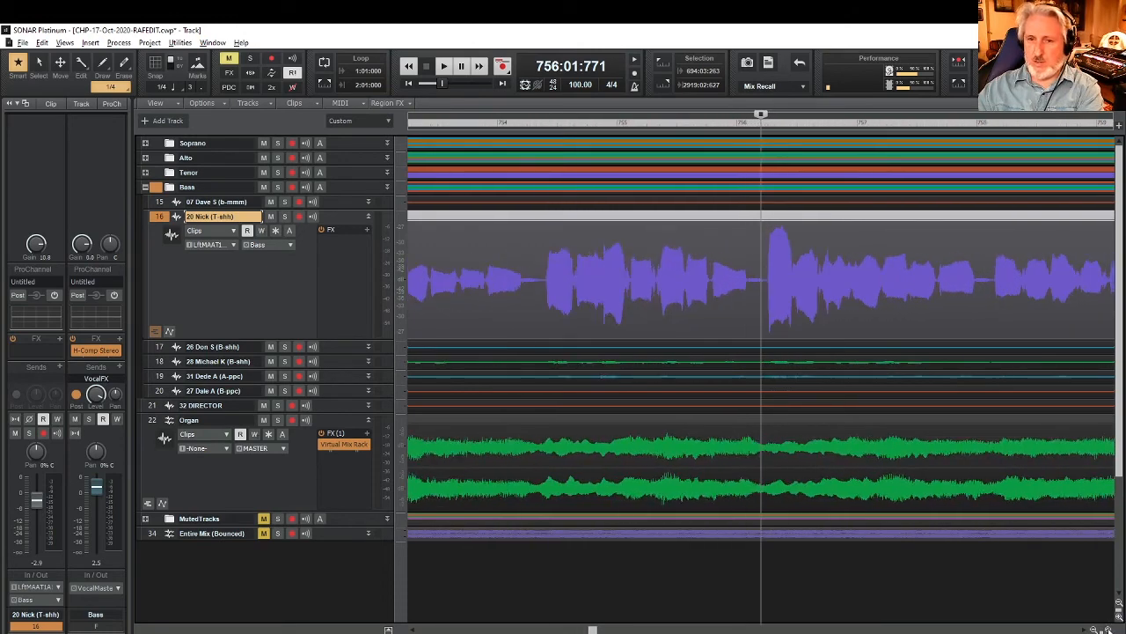
click(765, 115)
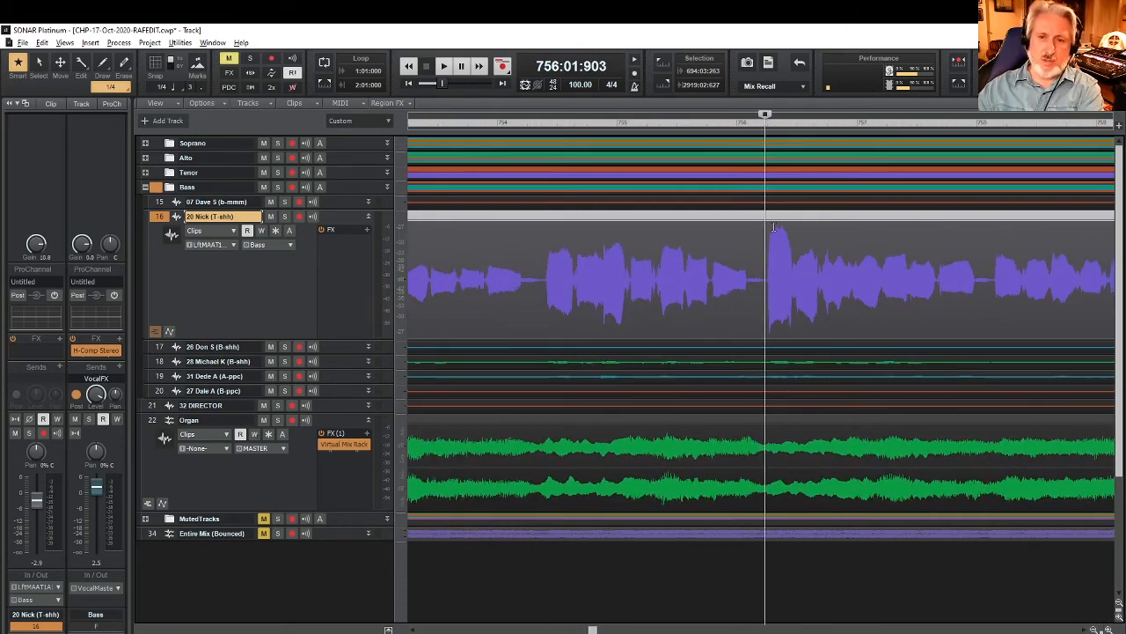
Audition track 16 in solo from 754:02:552, stop playback after the phrase and remove the solo.
mouse_move(766, 117)
mouse_down()
mouse_move(555, 132)
mouse_move(544, 154)
mouse_up()
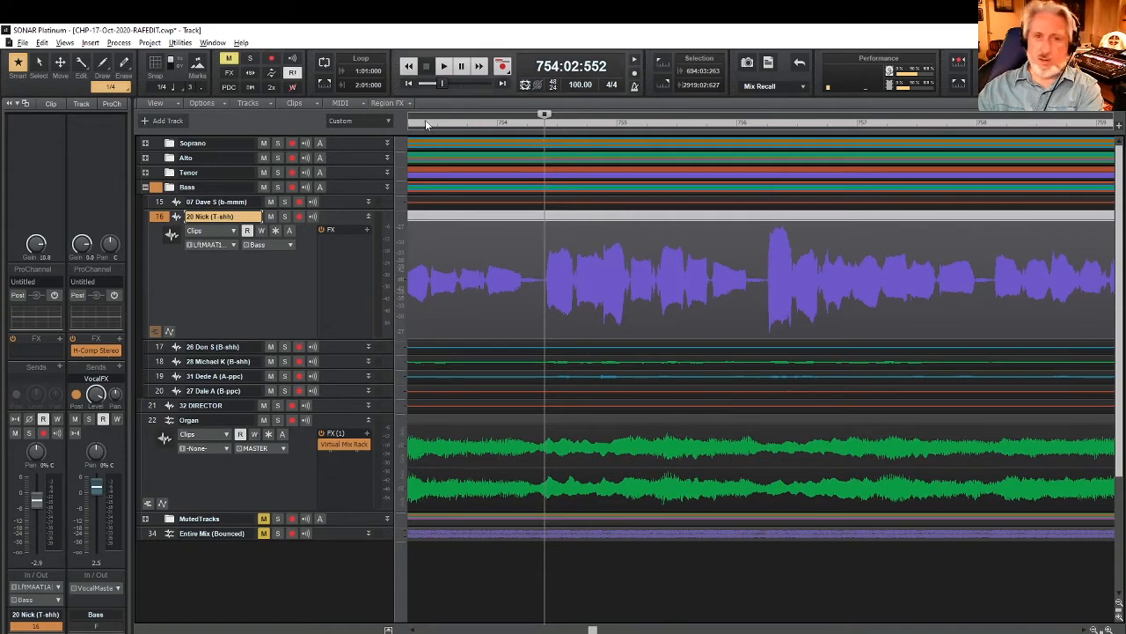
click(285, 218)
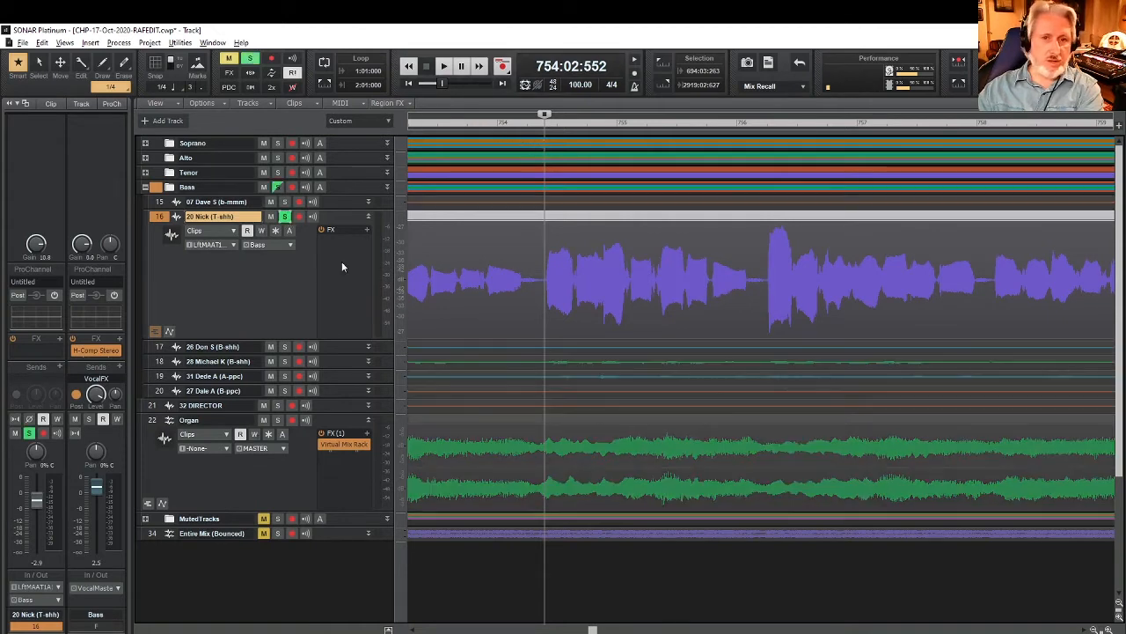
click(446, 67)
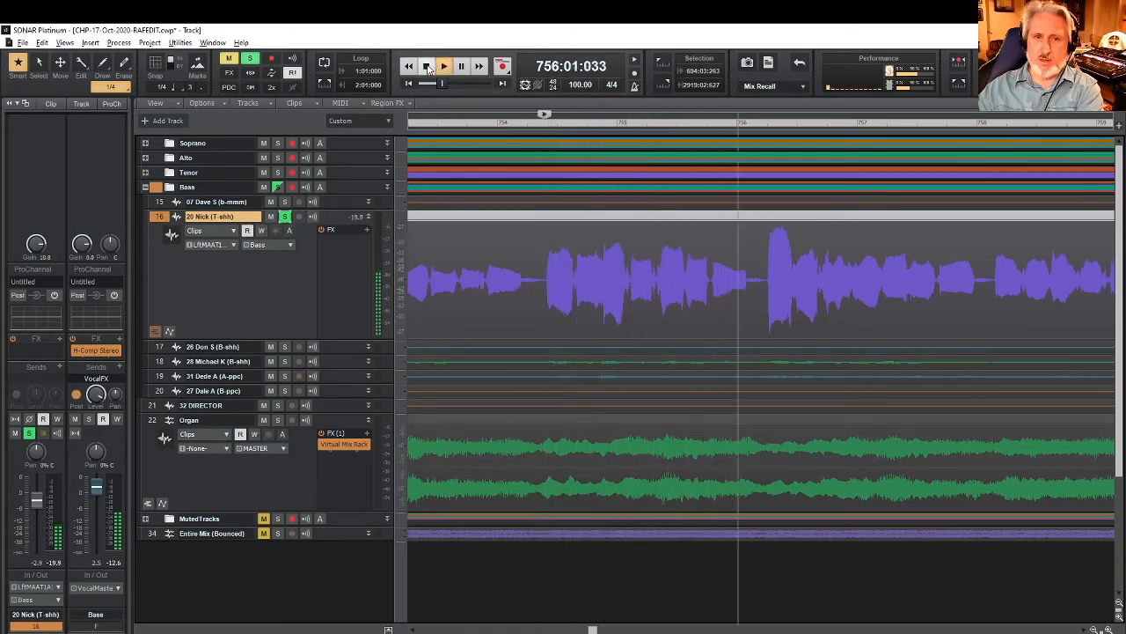
click(428, 67)
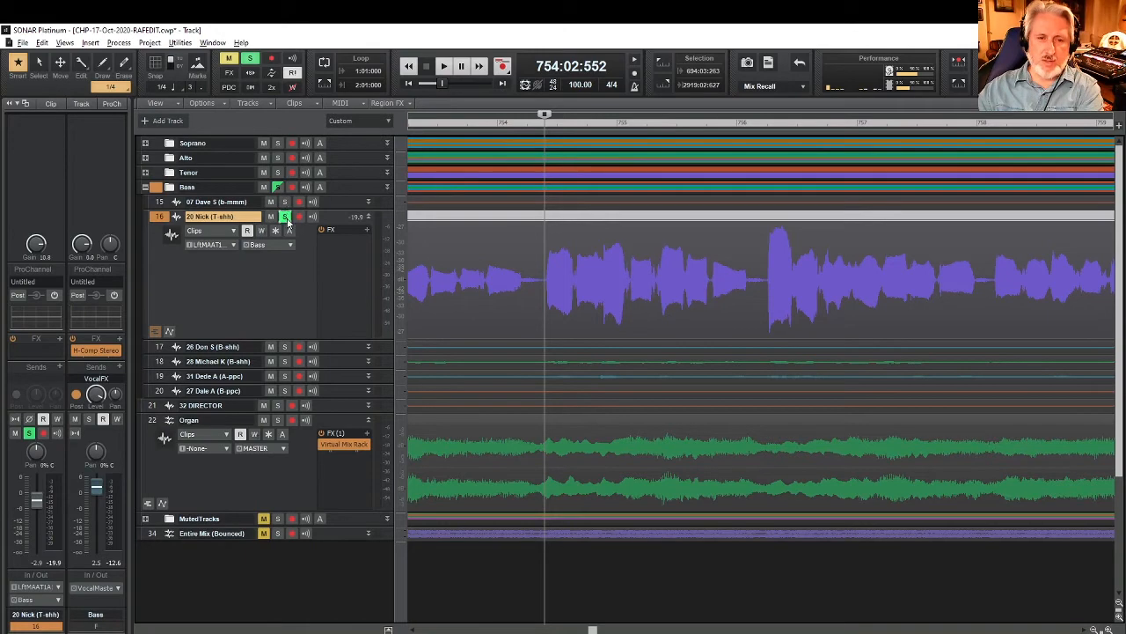
click(285, 216)
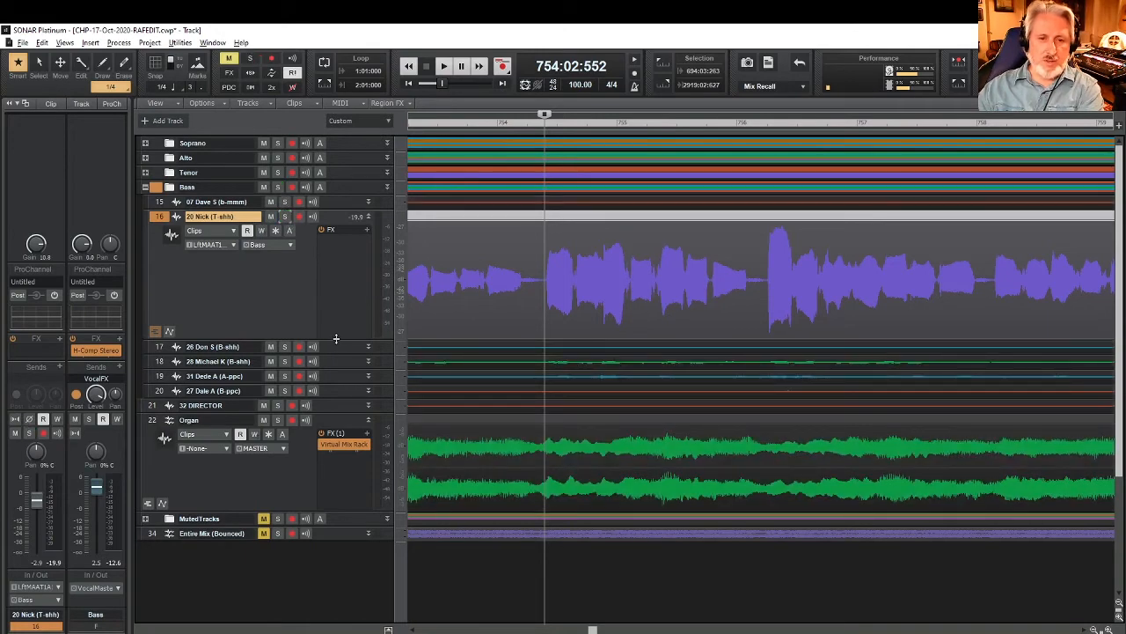
Shrink track 16 to its minimum height and reduce the height of the Organ track.
drag(335, 339, 337, 227)
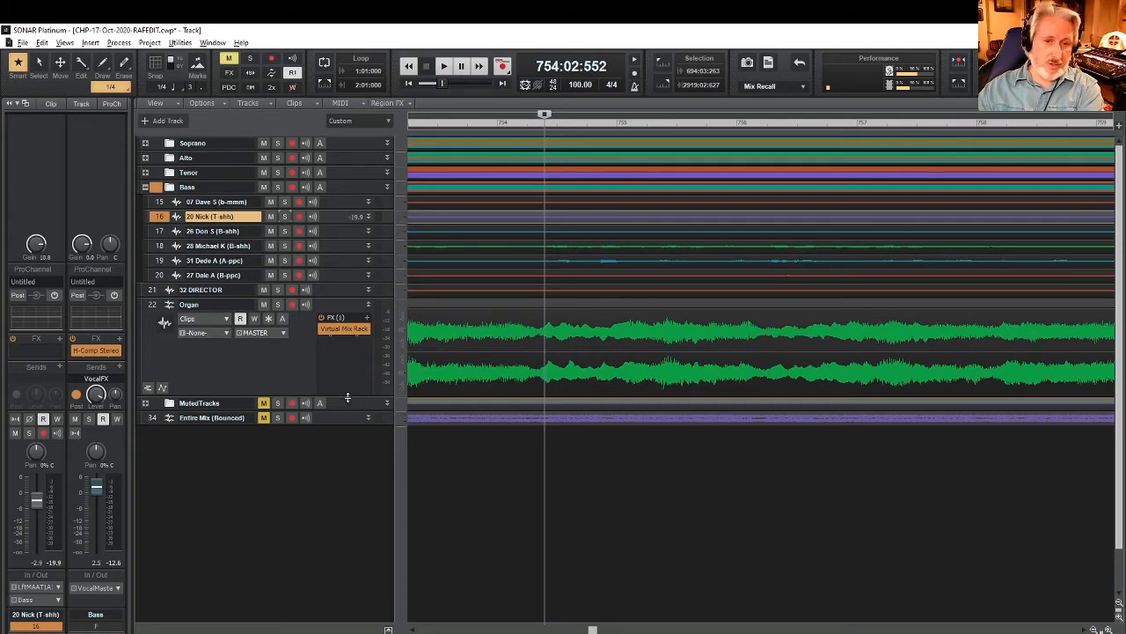
drag(348, 397, 356, 346)
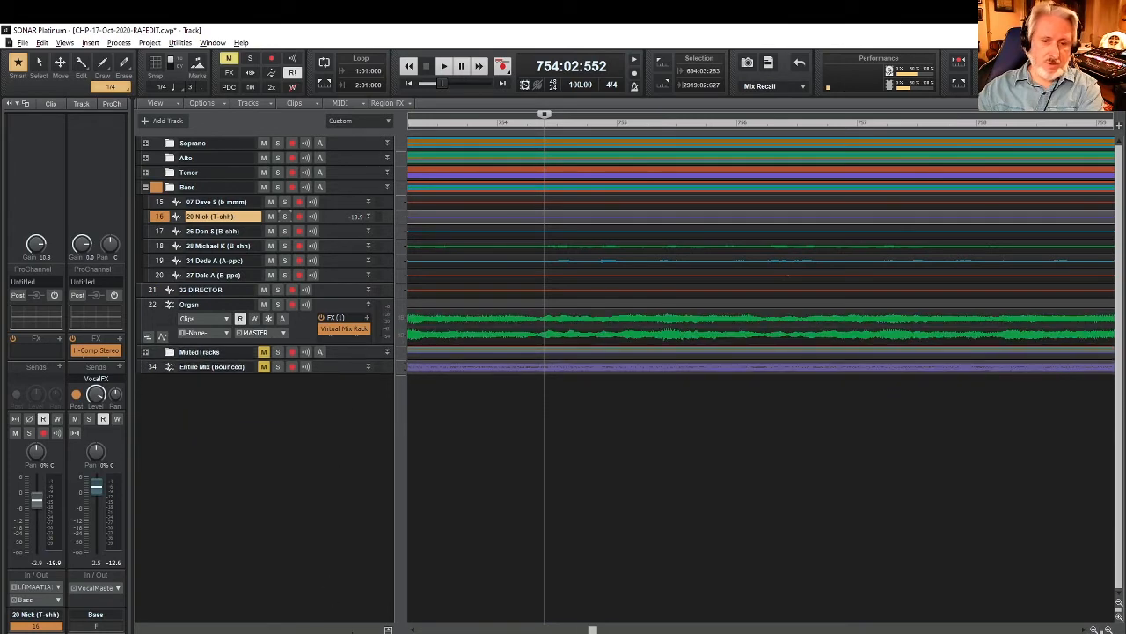
Reveal the bus pane below the tracks and look through the buses from MASTER down to VocalFX.
drag(358, 621, 390, 379)
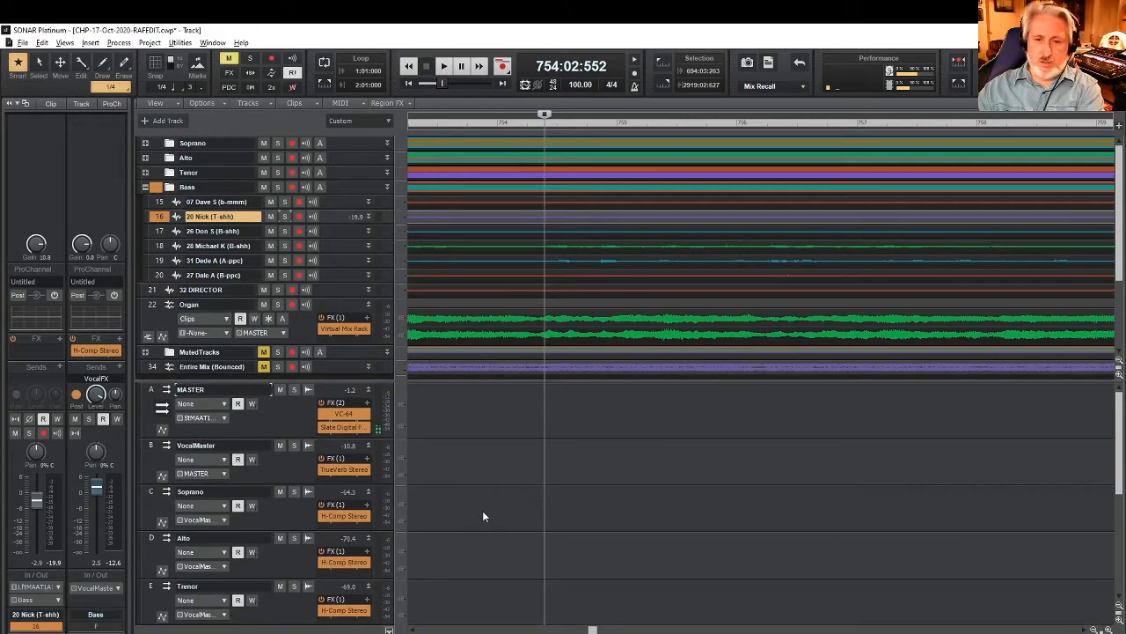
scroll(483, 517, down, 5)
scroll(284, 535, up, 5)
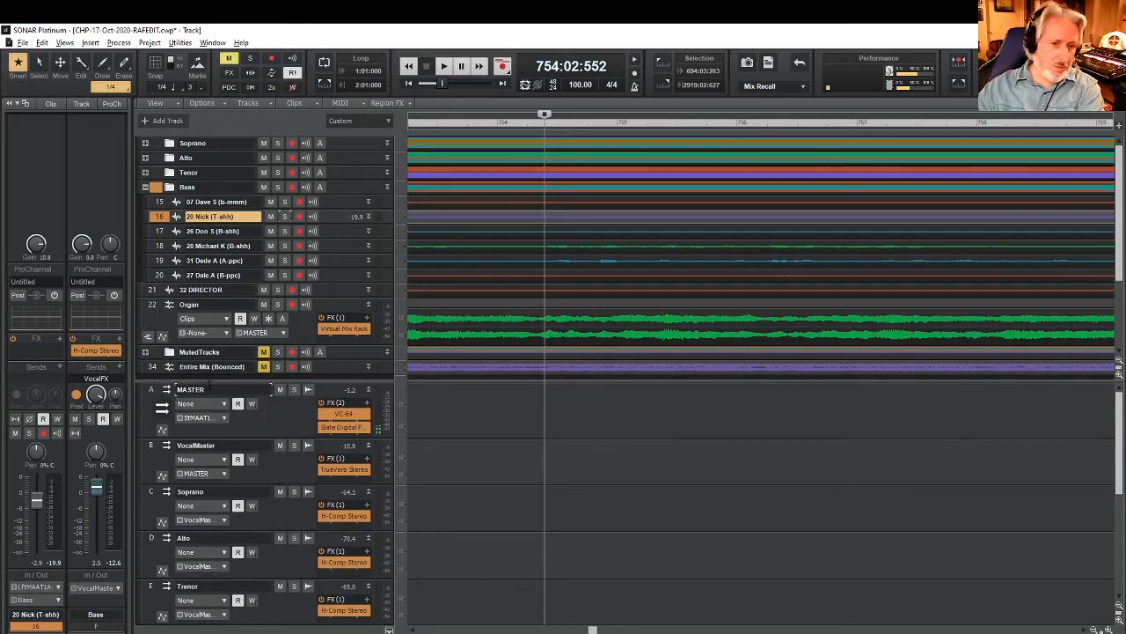
scroll(250, 475, down, 1)
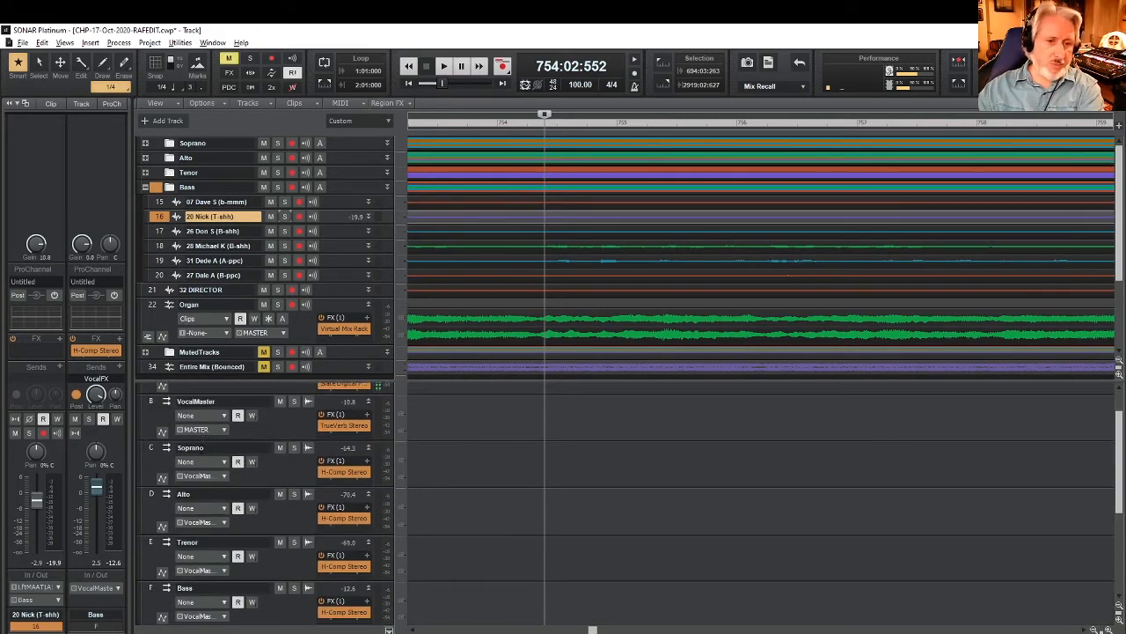
scroll(187, 493, down, 1)
scroll(268, 495, down, 2)
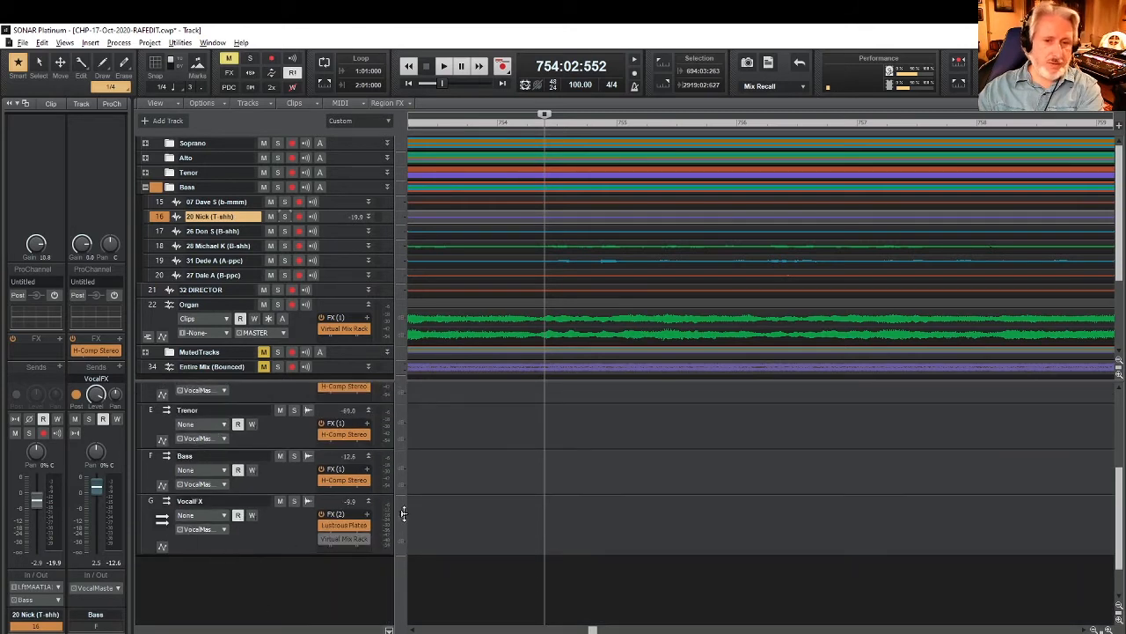
scroll(404, 510, up, 5)
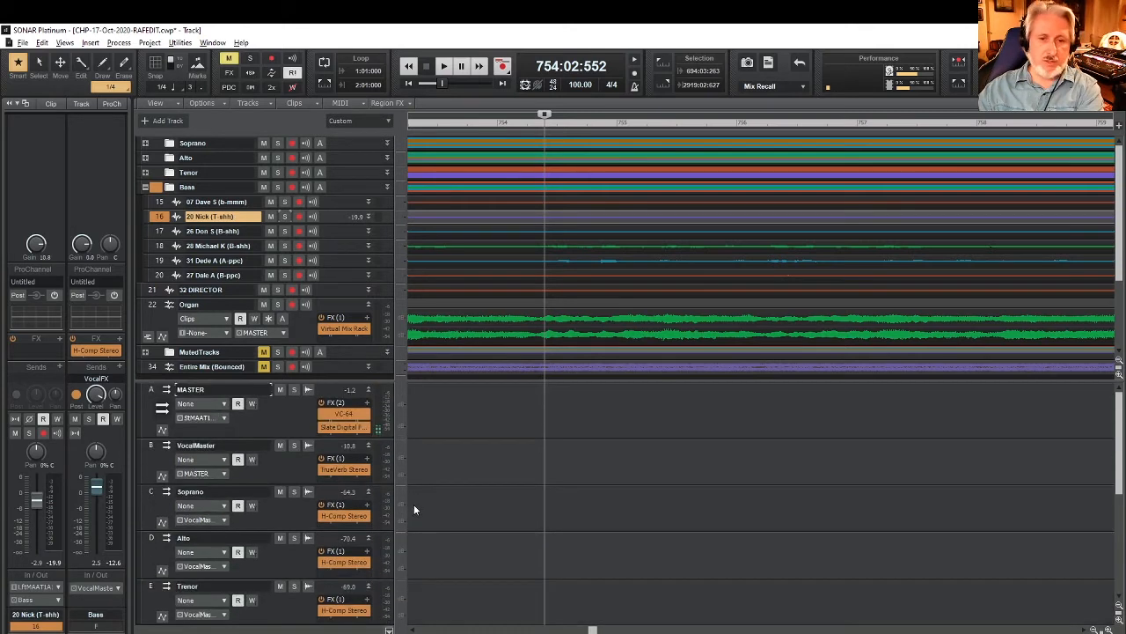
Open the Console view for the project's tracks and buses.
click(65, 42)
click(123, 112)
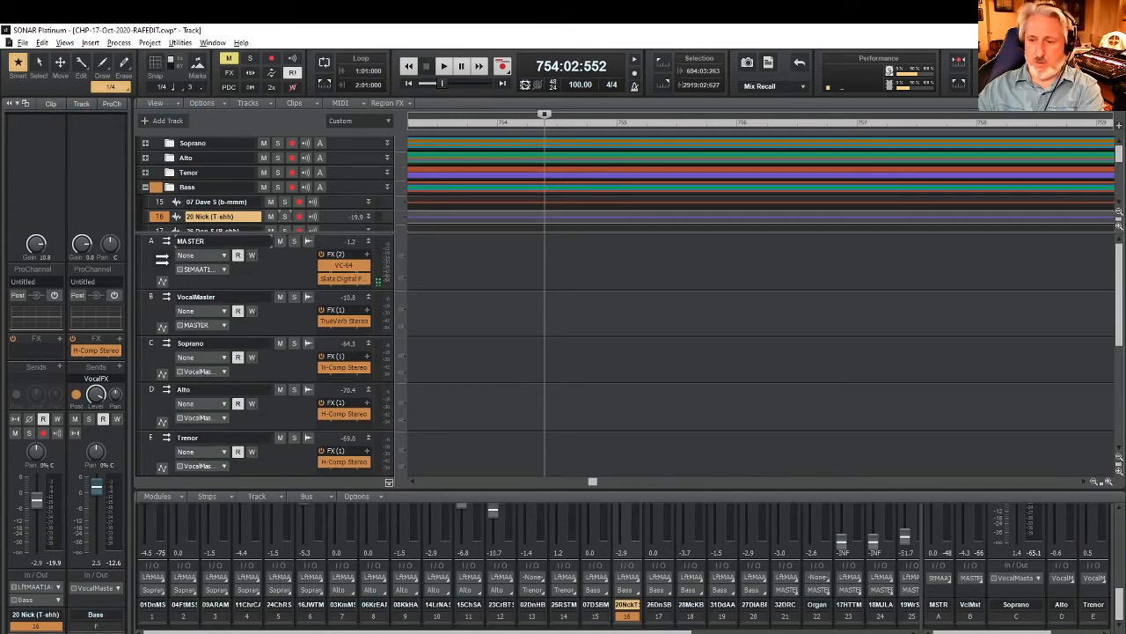
Undock the Console into its own floating window and position it over the upper part of the track view.
click(1073, 632)
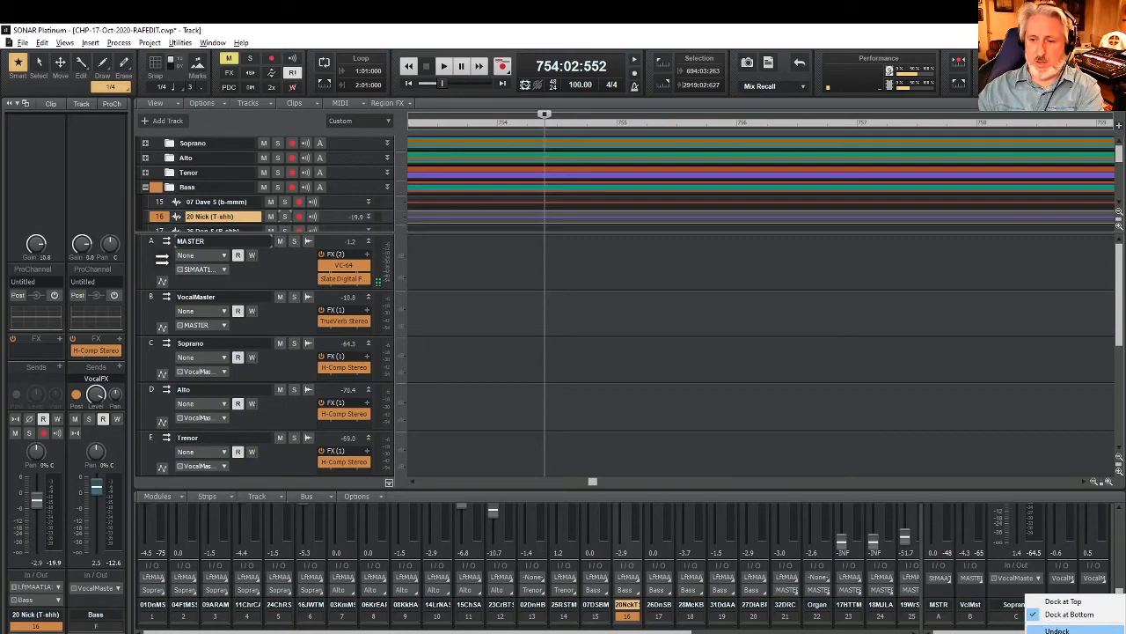
click(1058, 631)
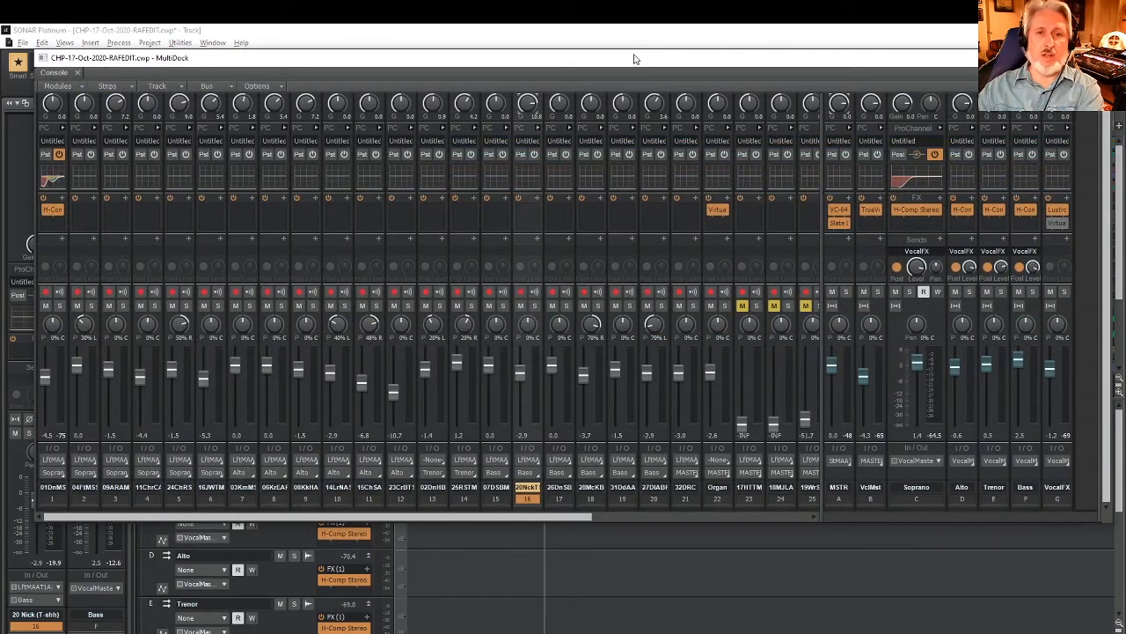
drag(634, 54, 613, 53)
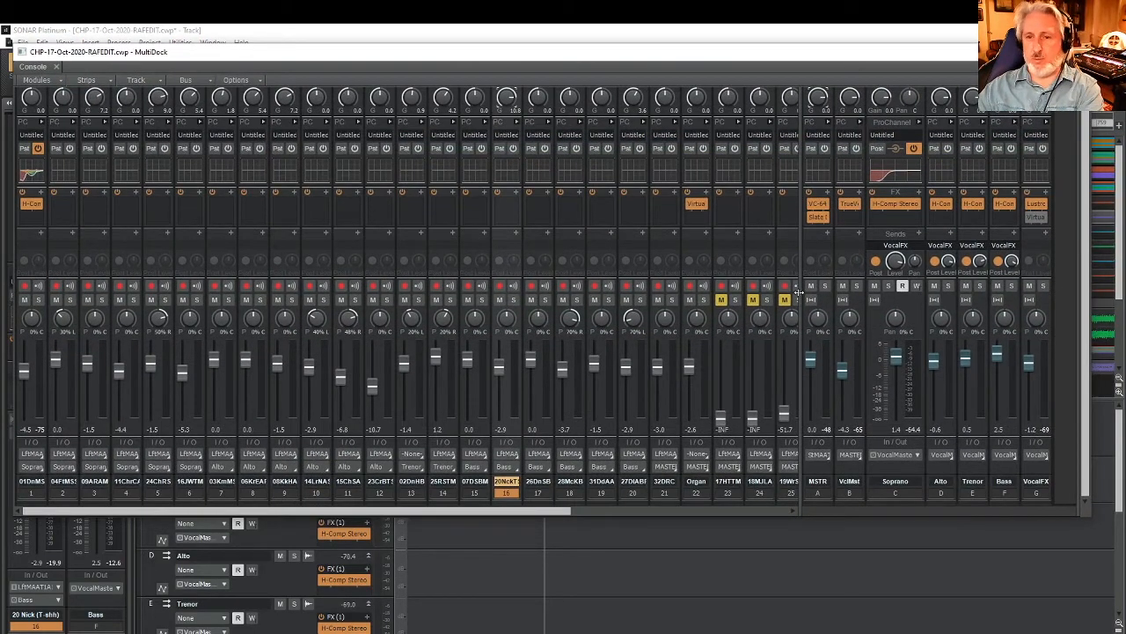
Enlarge the Console's bus area up to track 22 and reduce the Soprano bus to a narrow strip.
drag(799, 294, 712, 297)
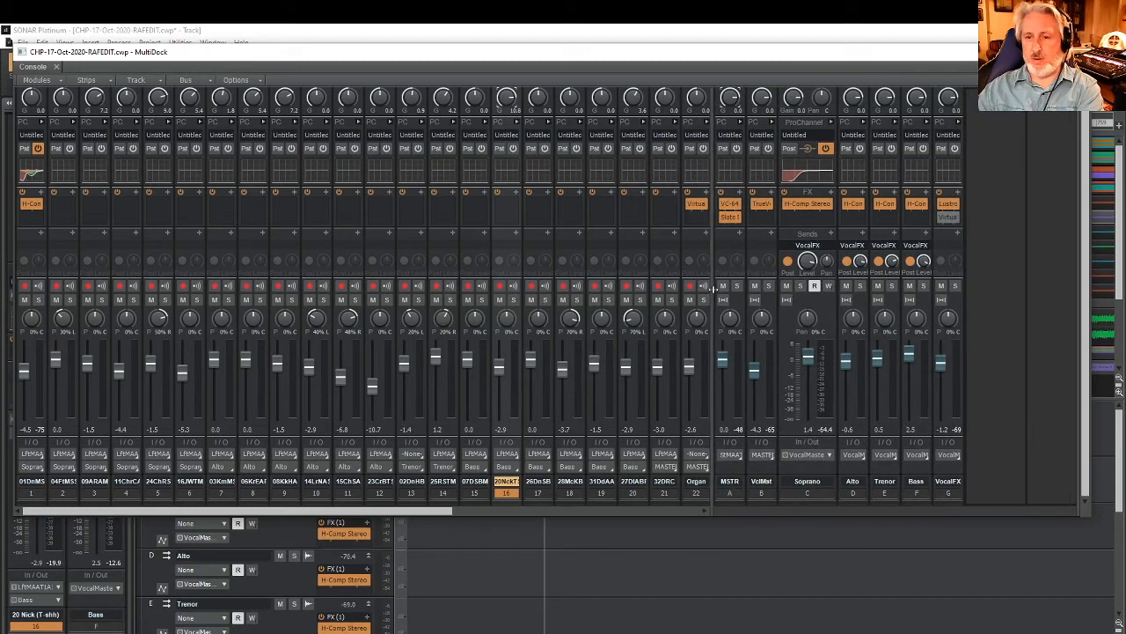
right_click(831, 447)
click(862, 568)
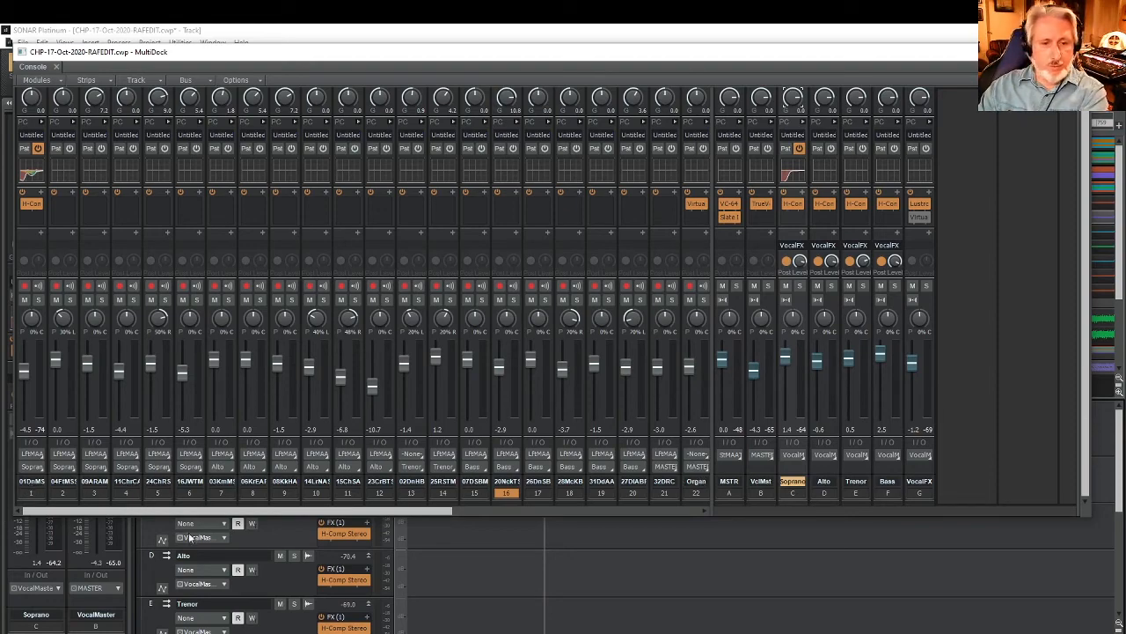
Move the Console window off the track list, collapse the Bass folder and bring the Console back up.
drag(286, 59, 297, 382)
click(145, 186)
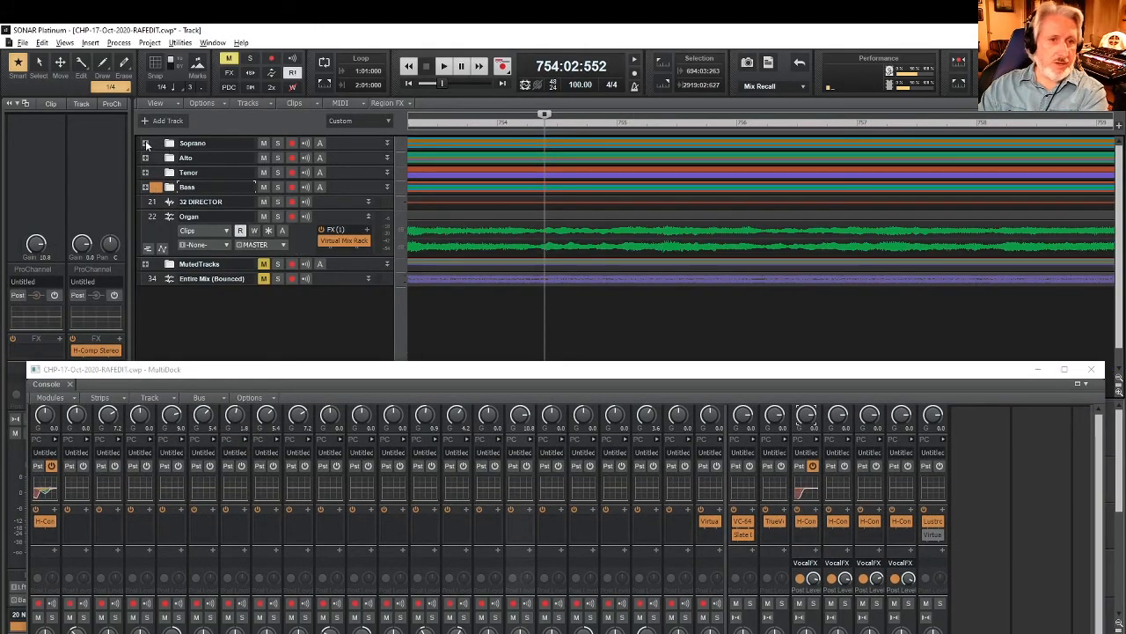
drag(702, 379, 689, 84)
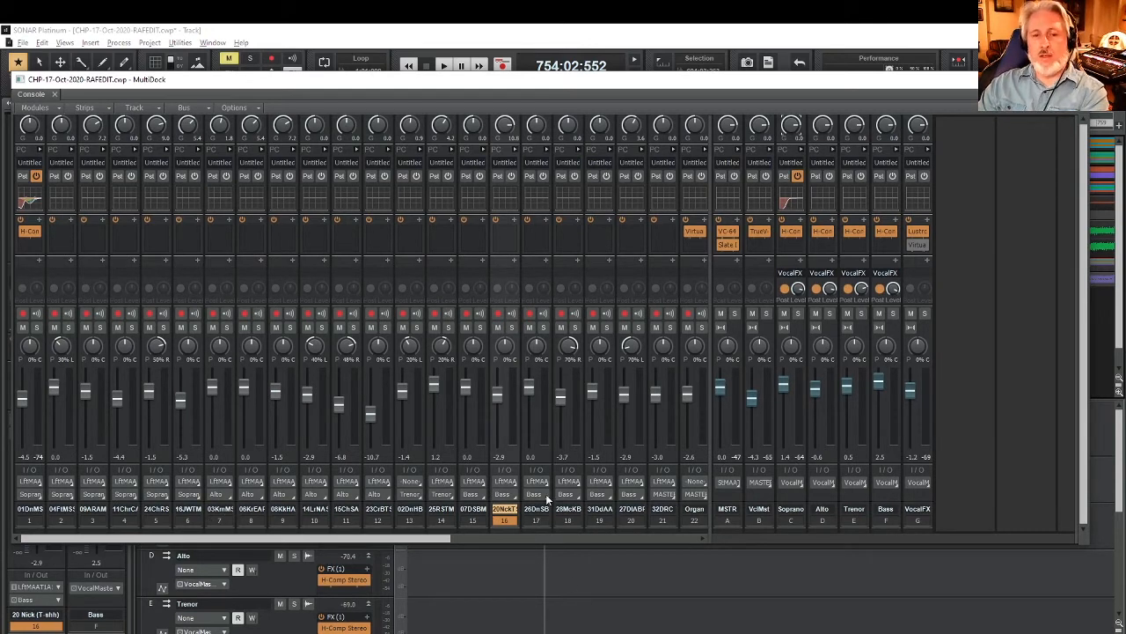
Examine the available MOTU audio inputs and the output destinations, including the buses, for track 2 in the Console.
click(68, 479)
mouse_move(119, 511)
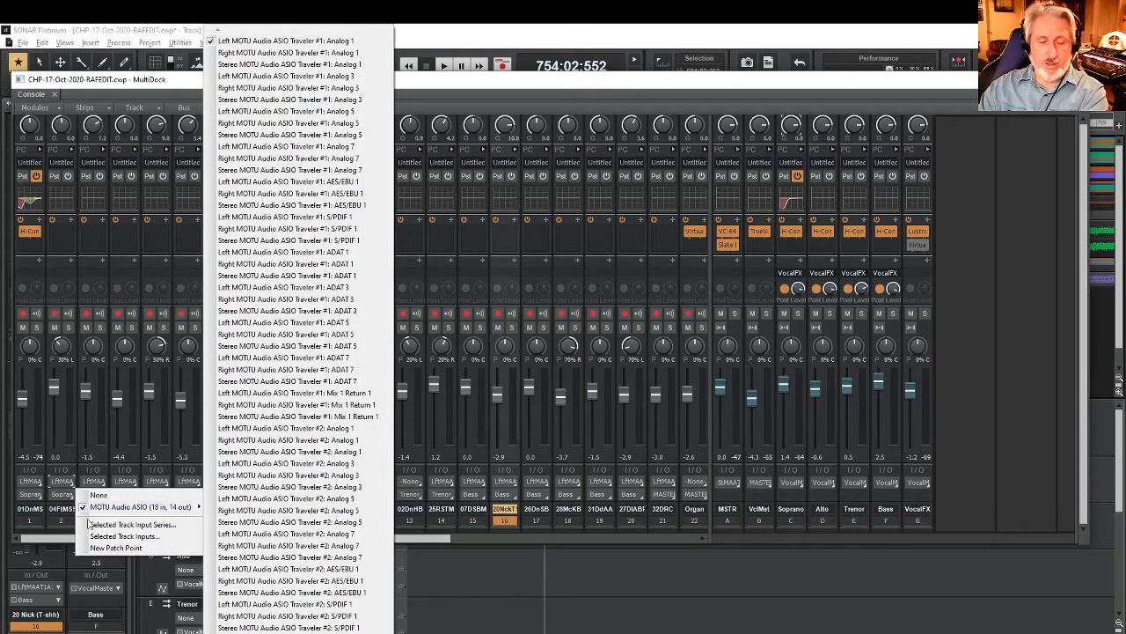
click(62, 502)
click(65, 497)
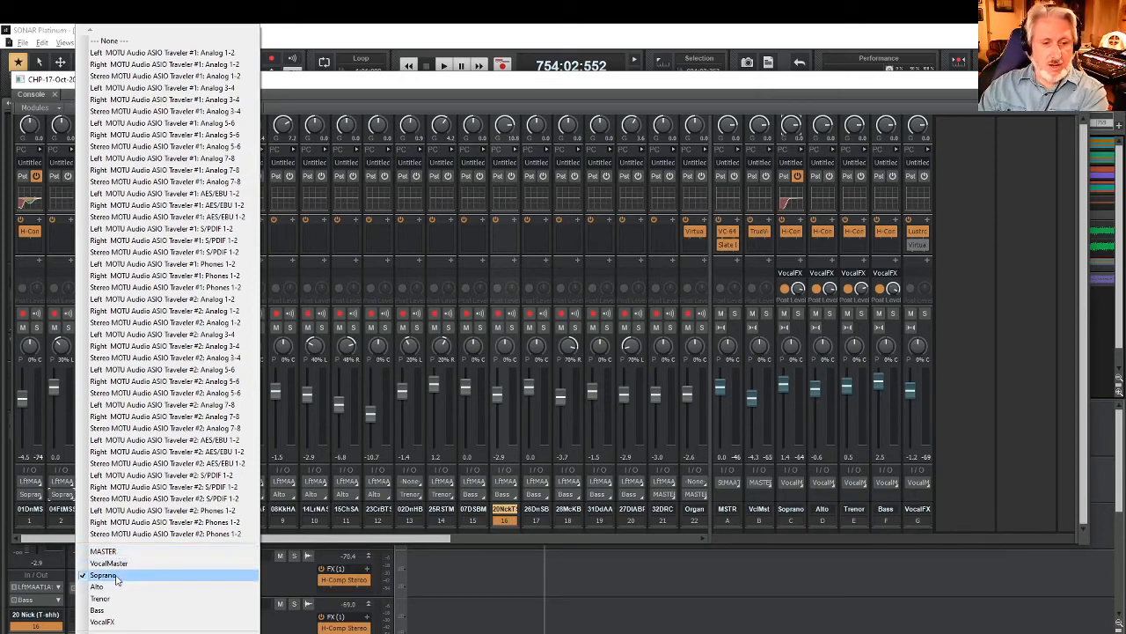
click(801, 509)
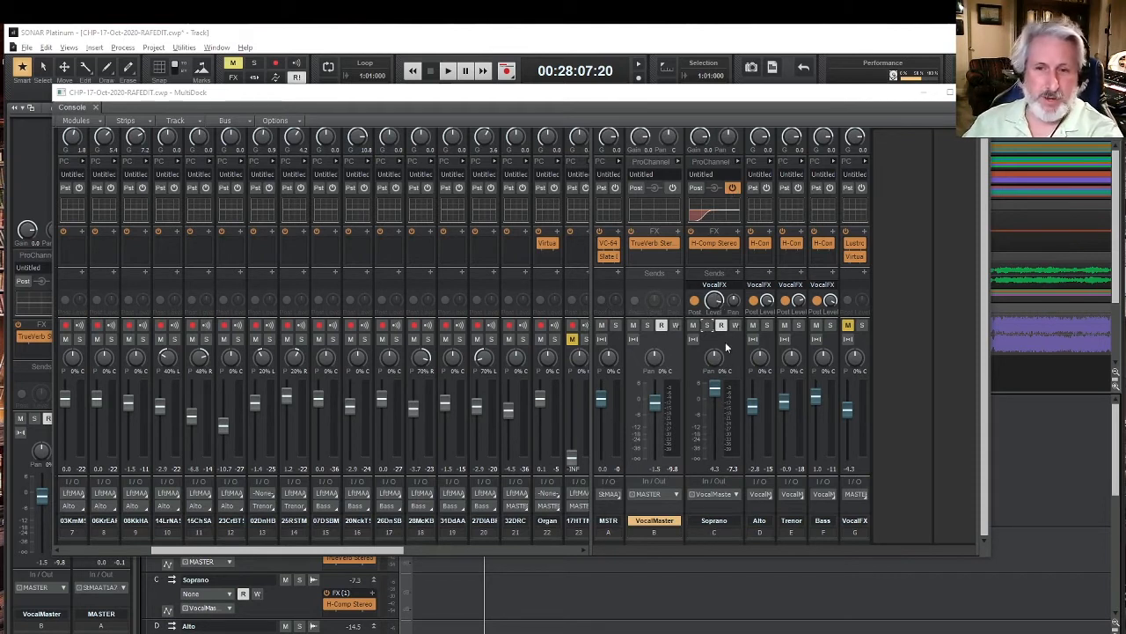
Solo the Soprano bus, play the project from 00:28:07:20 and stop playback.
click(707, 326)
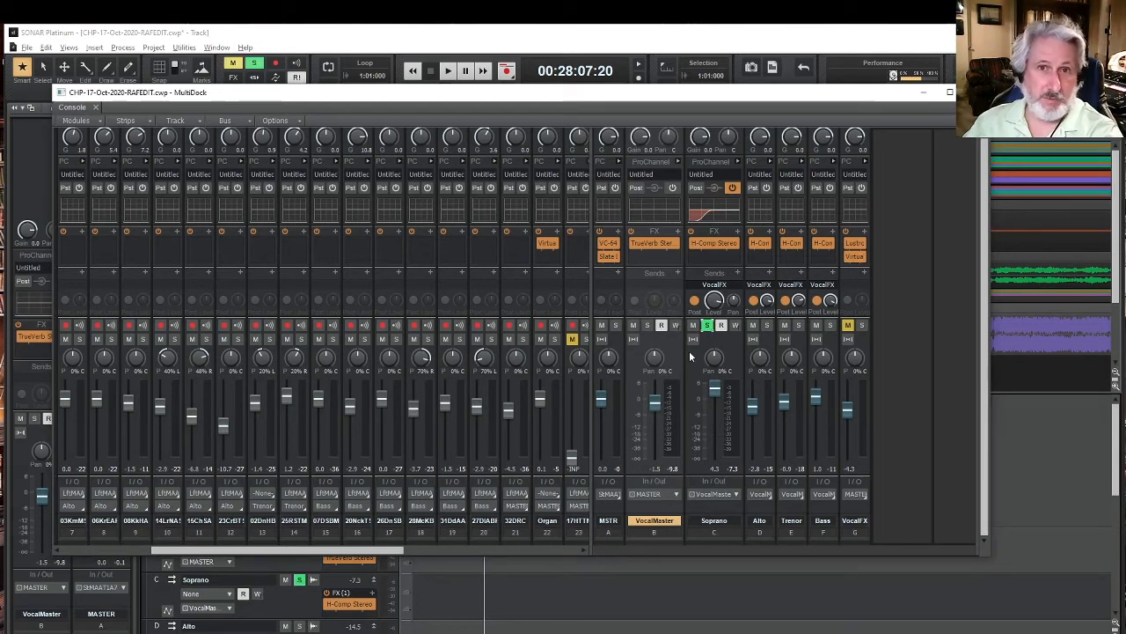
key(space)
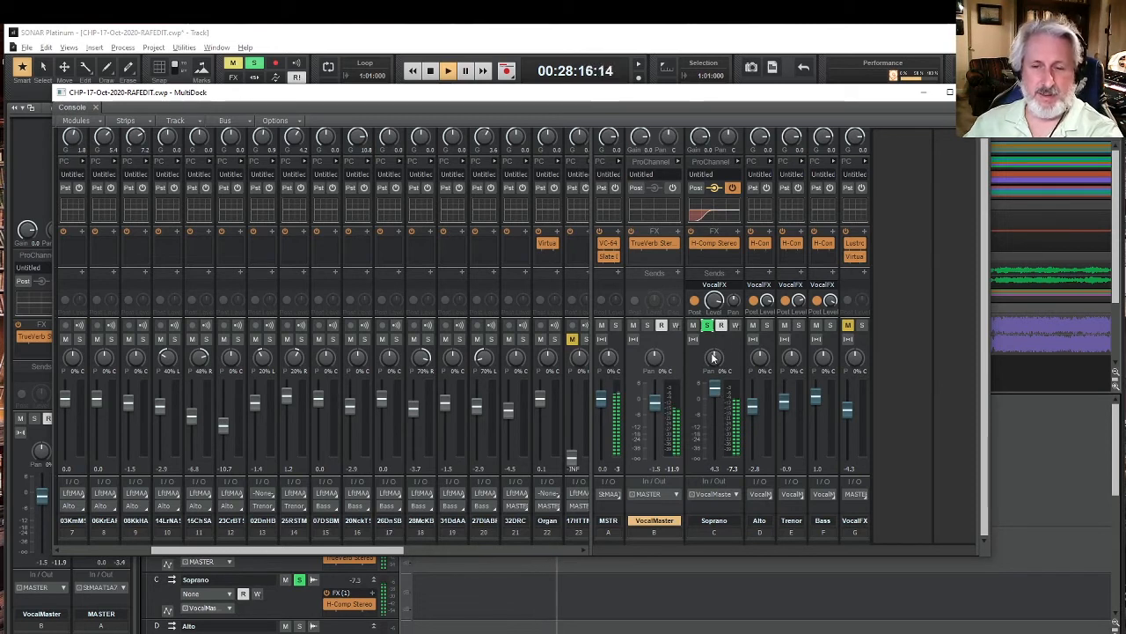
key(space)
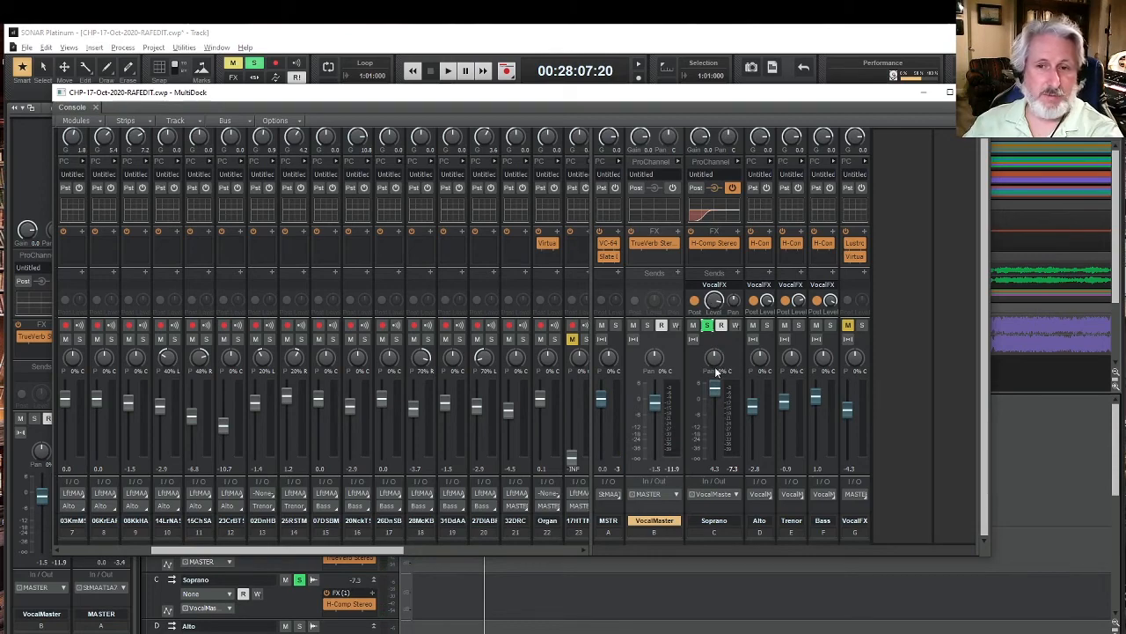
Uncover the timeline, place the playhead at 00:28:12:06 near the start of the choir clips and restore the Console's position.
drag(721, 99, 737, 402)
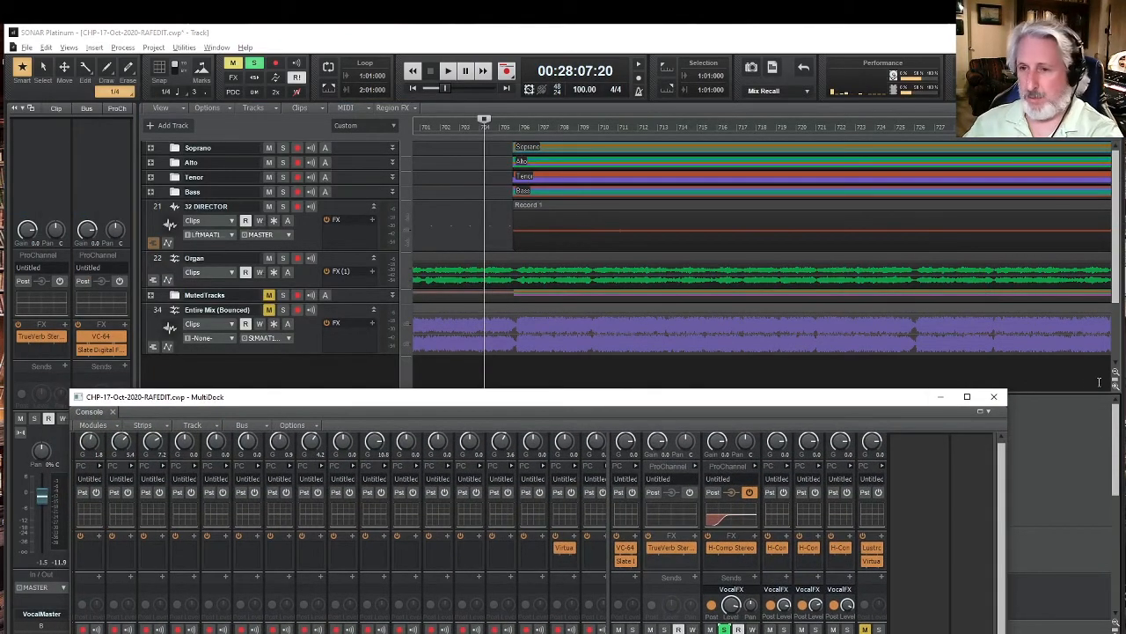
click(1104, 630)
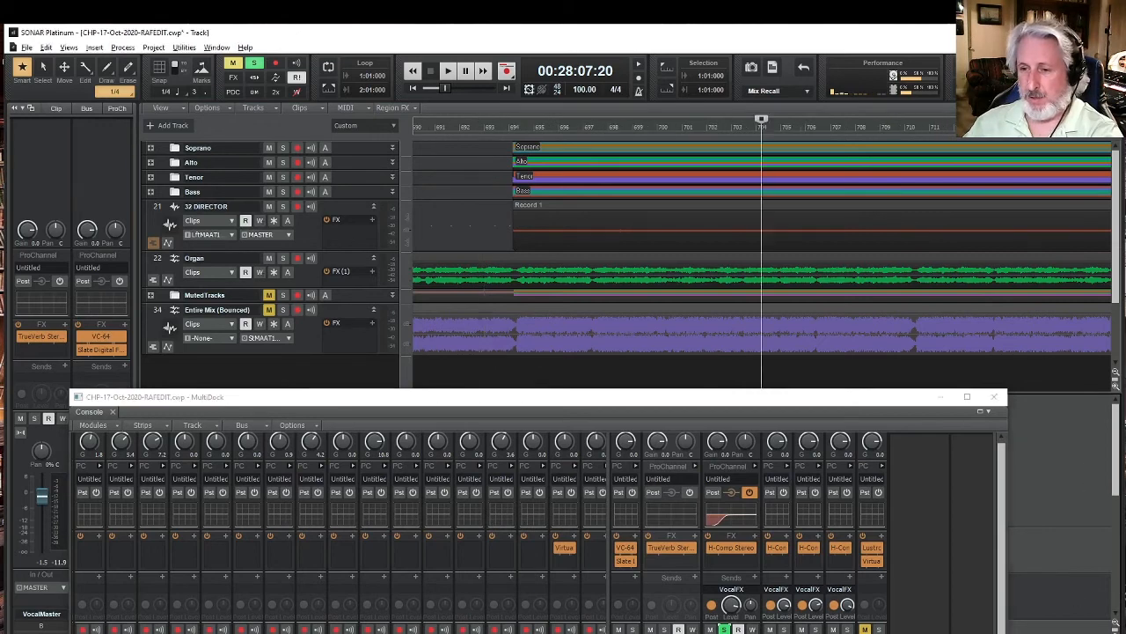
click(1102, 621)
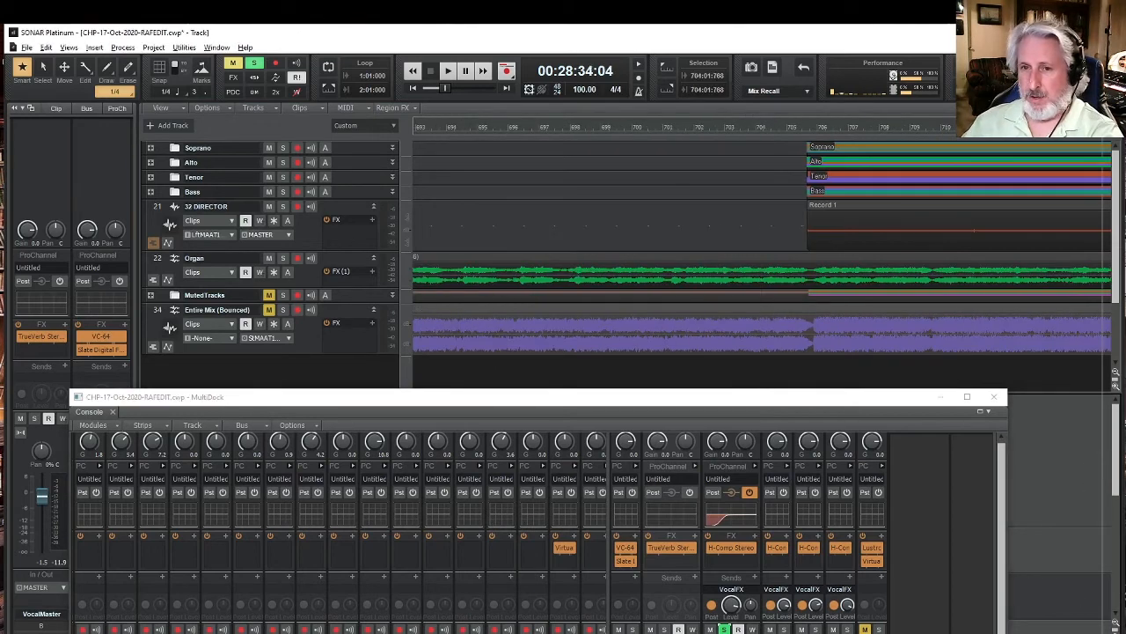
click(802, 126)
drag(801, 120, 821, 123)
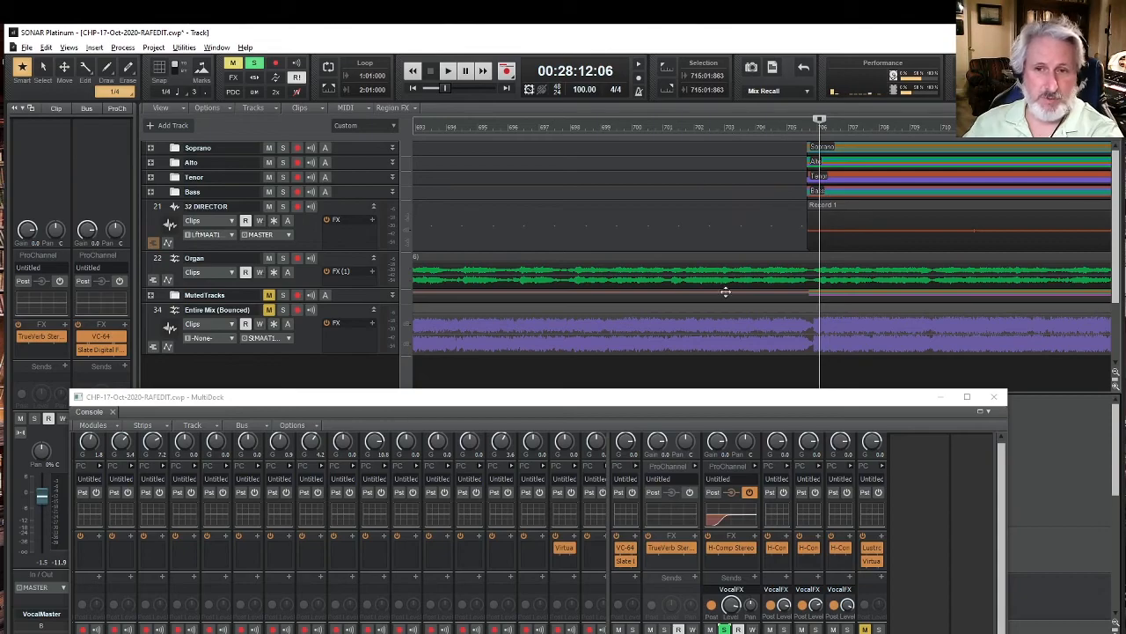
drag(816, 413, 818, 182)
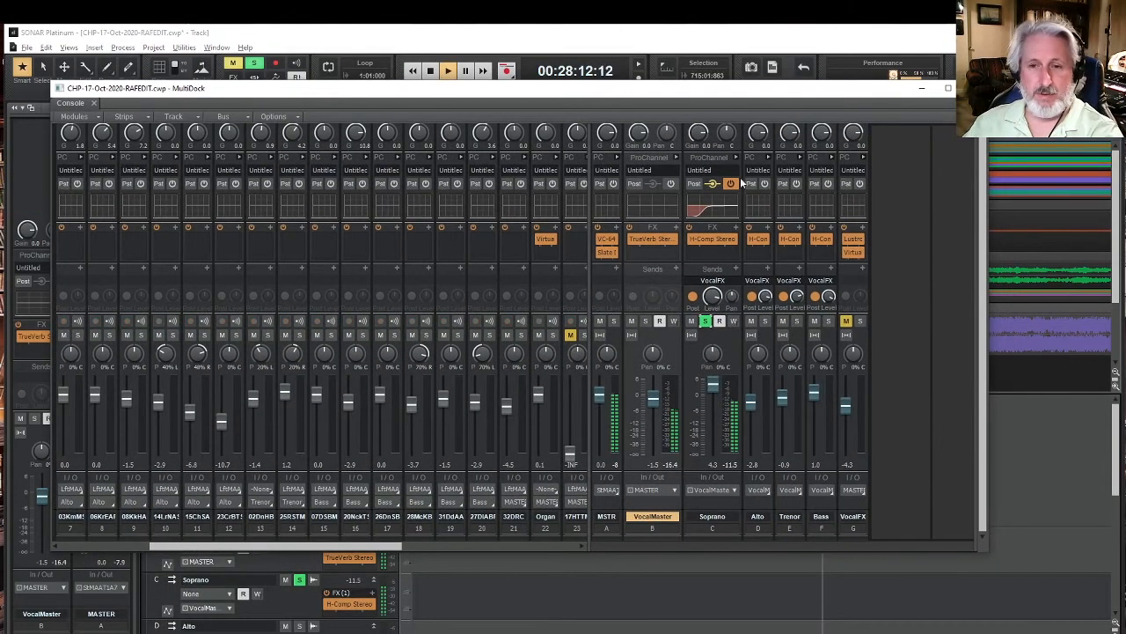
Stop the Soprano playback and bypass the TrueVerb effect on the VocalMaster bus.
key(space)
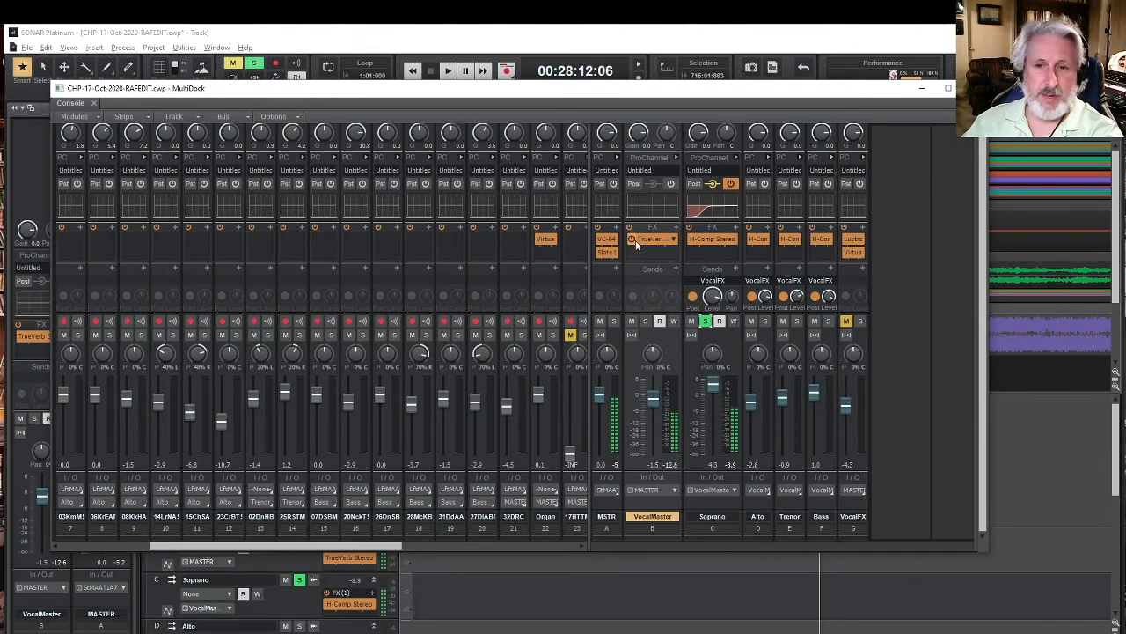
click(631, 240)
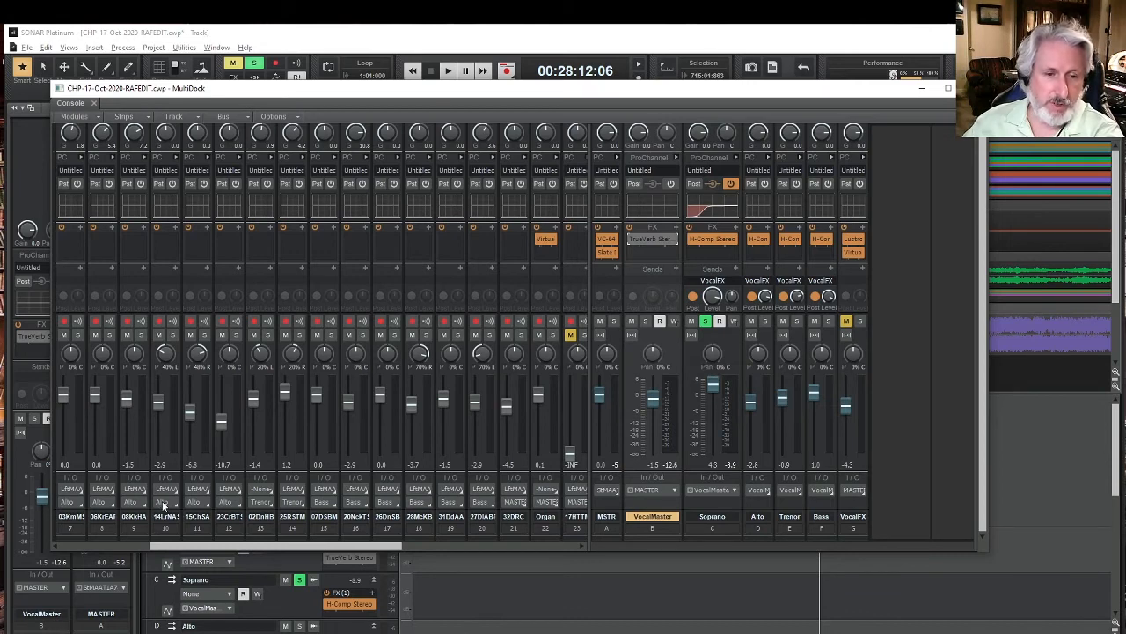
drag(186, 546, 75, 541)
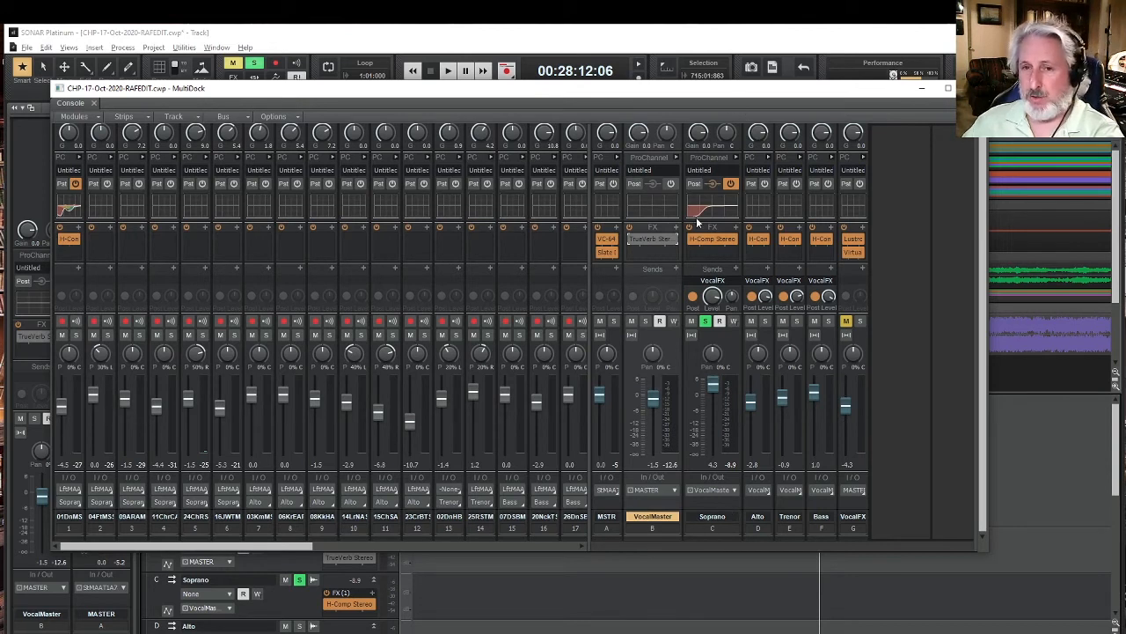
scroll(723, 201, up, 1)
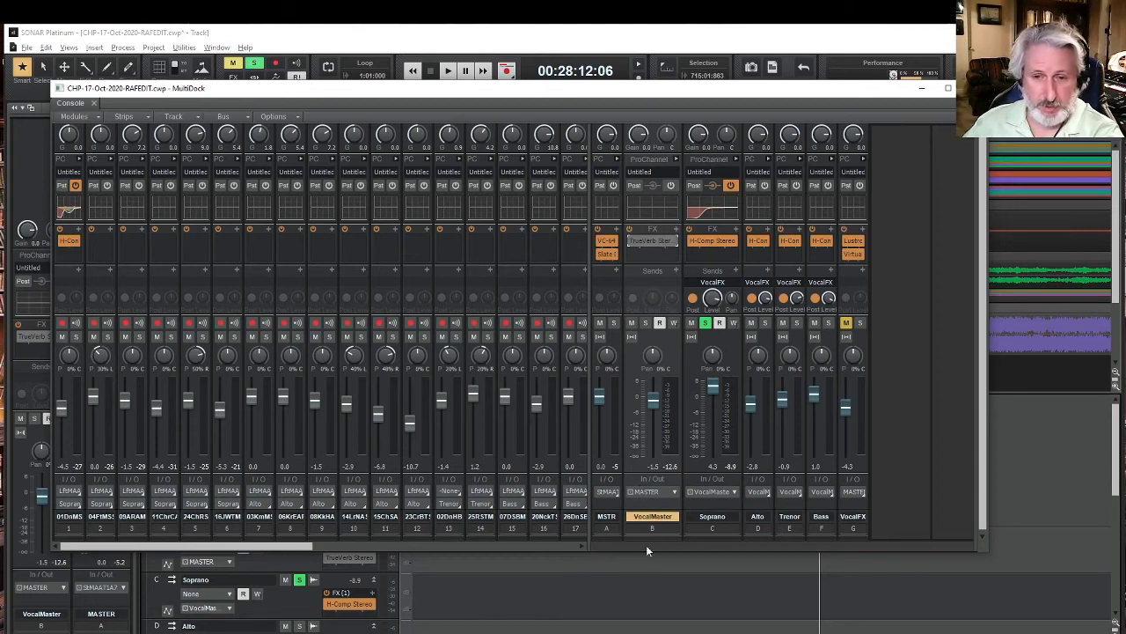
Turn off Narrow Strip for the MASTER, Alto and VocalFX buses so they display at full width.
right_click(614, 512)
click(645, 632)
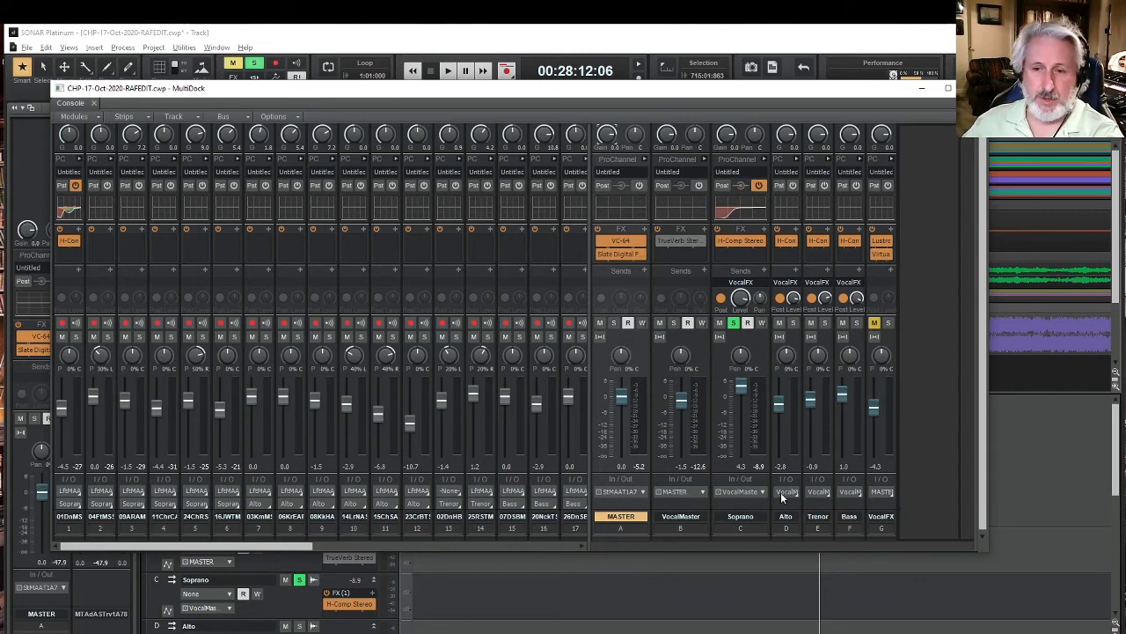
right_click(799, 503)
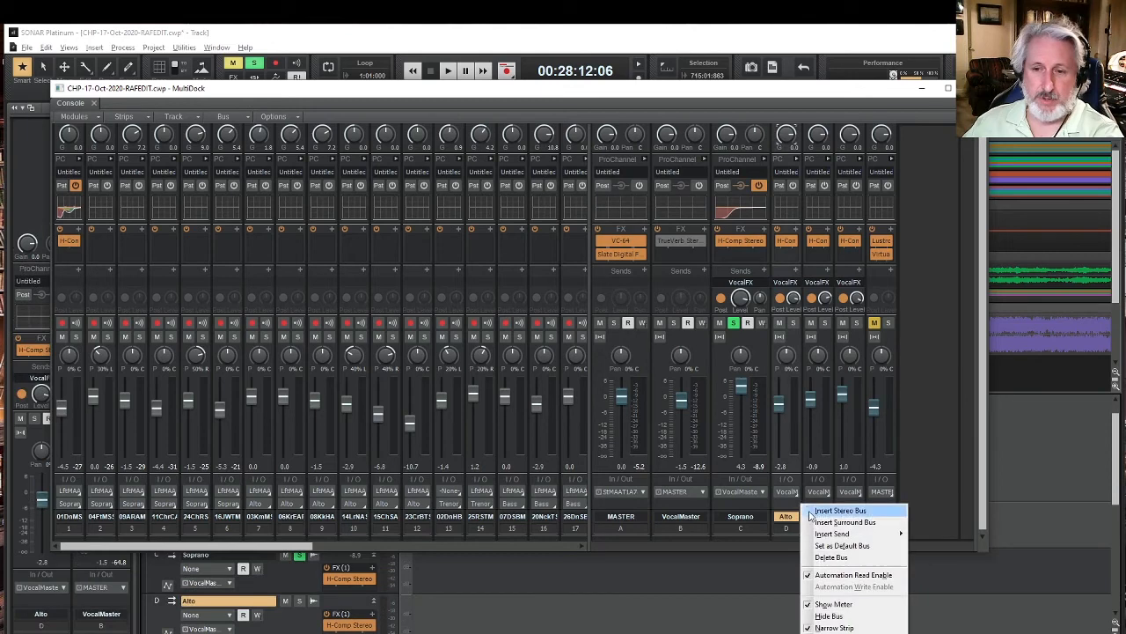
click(834, 627)
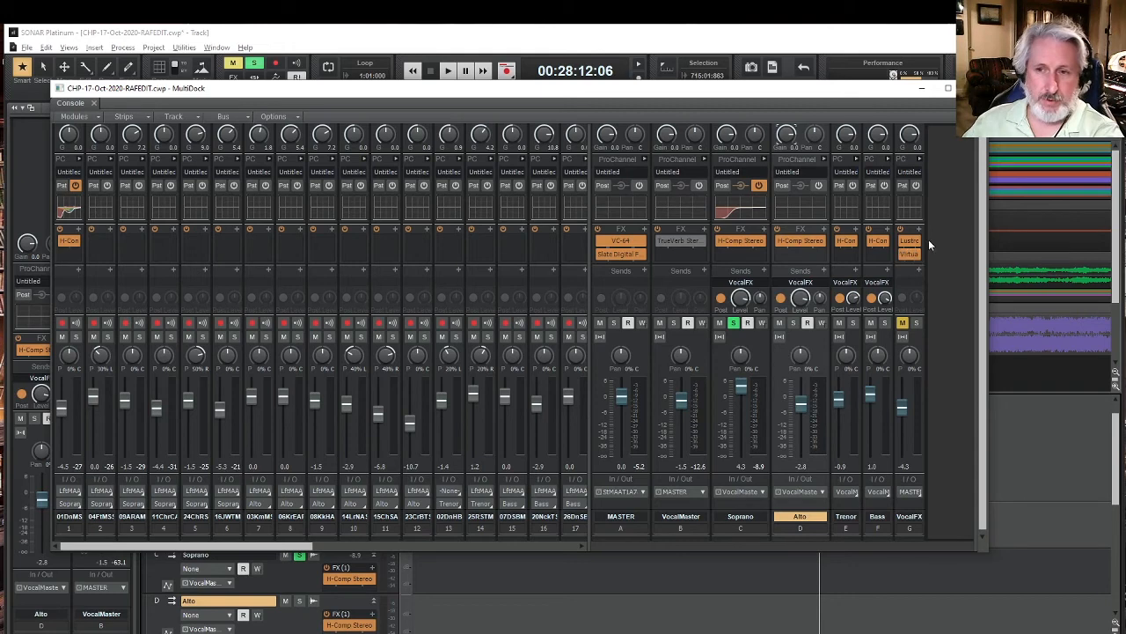
right_click(915, 506)
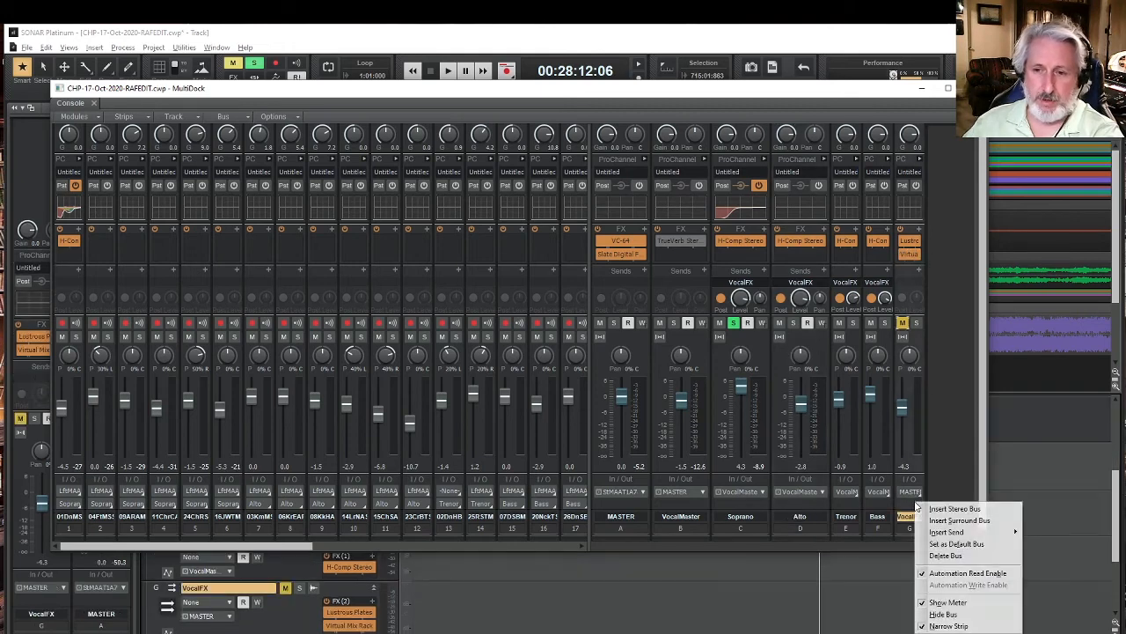
click(948, 626)
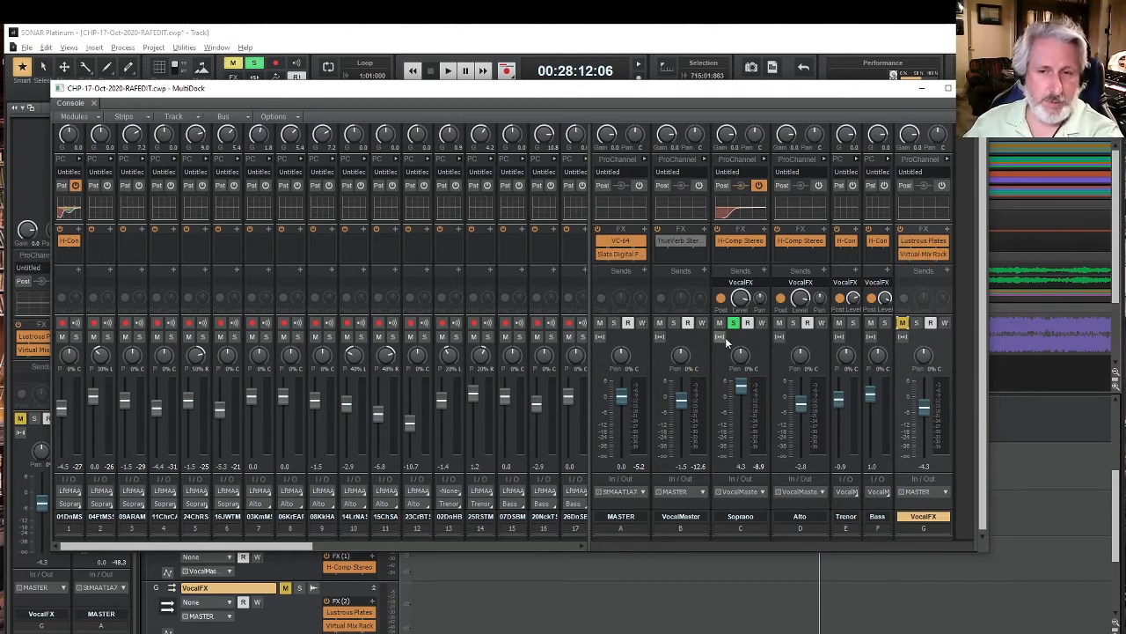
Play the soloed Soprano bus twice from 00:28:12:06 to watch the track and bus meters, stopping each time.
key(space)
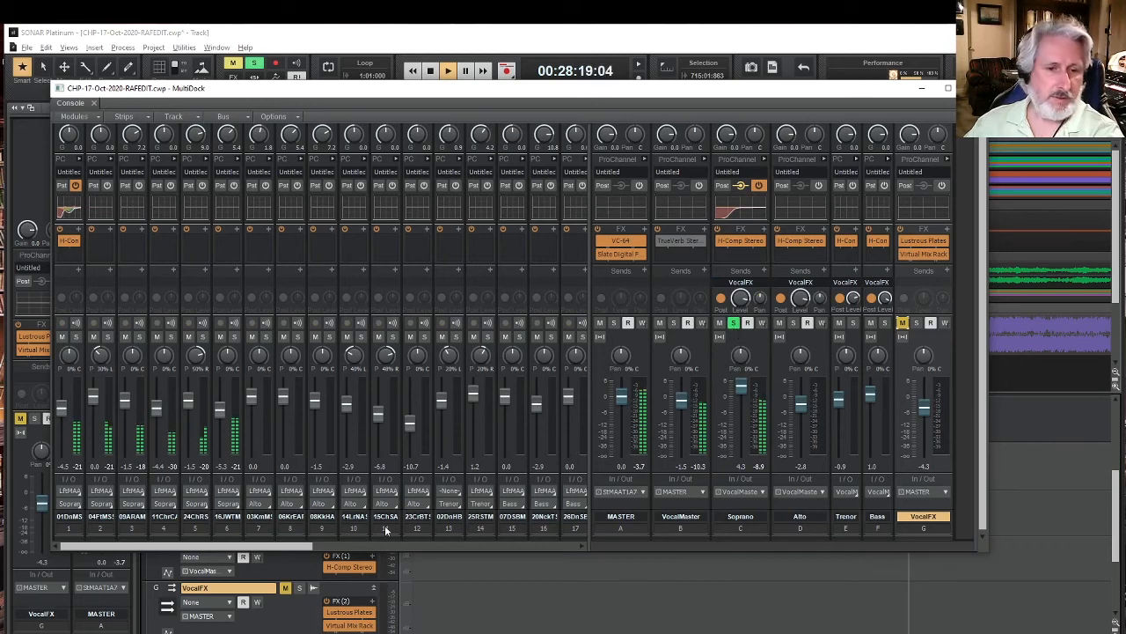
click(431, 70)
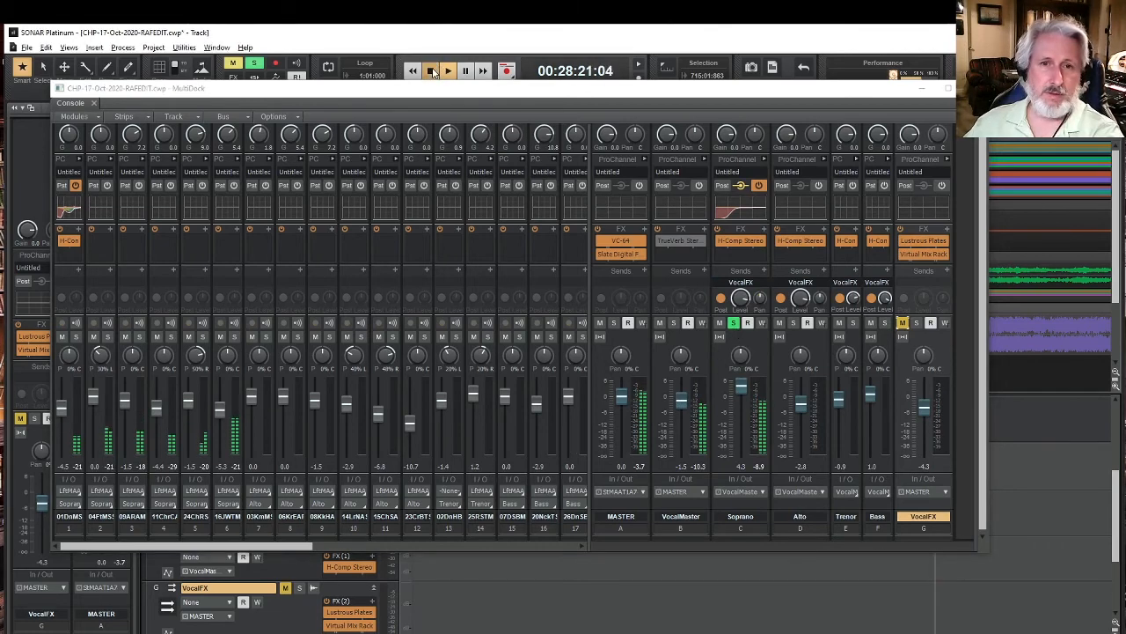
key(space)
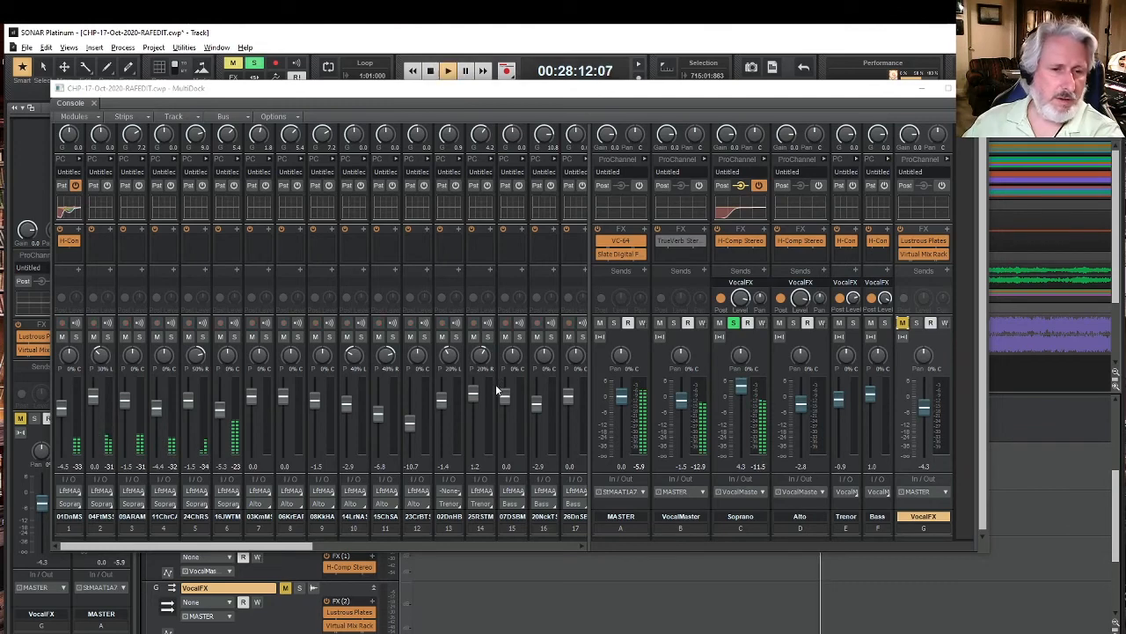
click(432, 72)
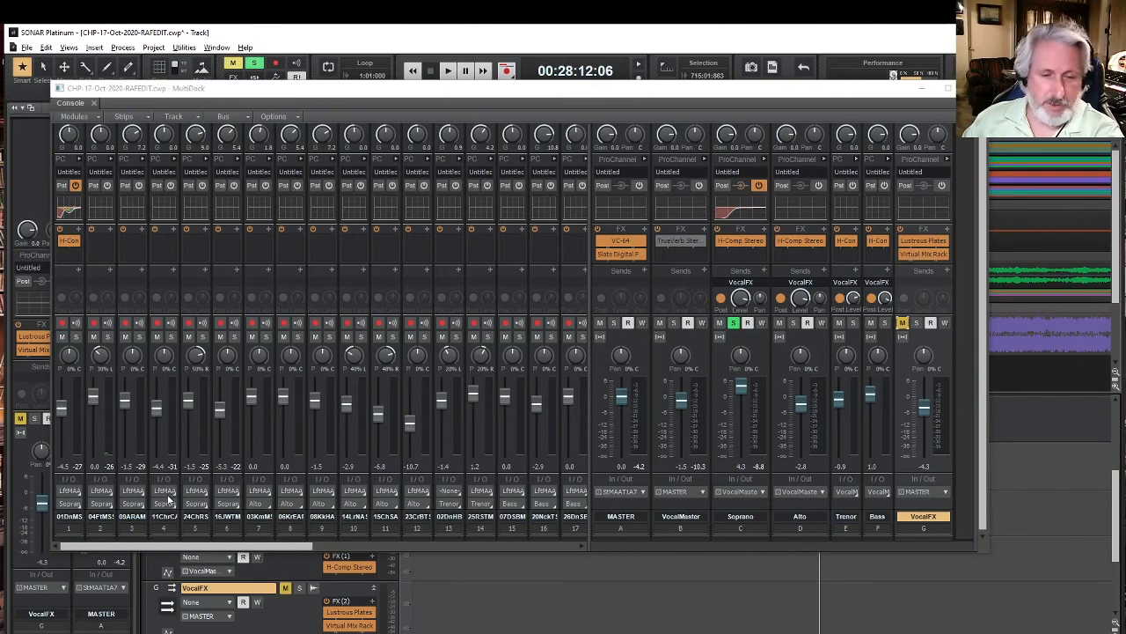
Play the Soprano bus from 00:28:12:06 and solo tracks 2 to 6 one at a time, clearing each solo again.
drag(211, 546, 172, 528)
key(space)
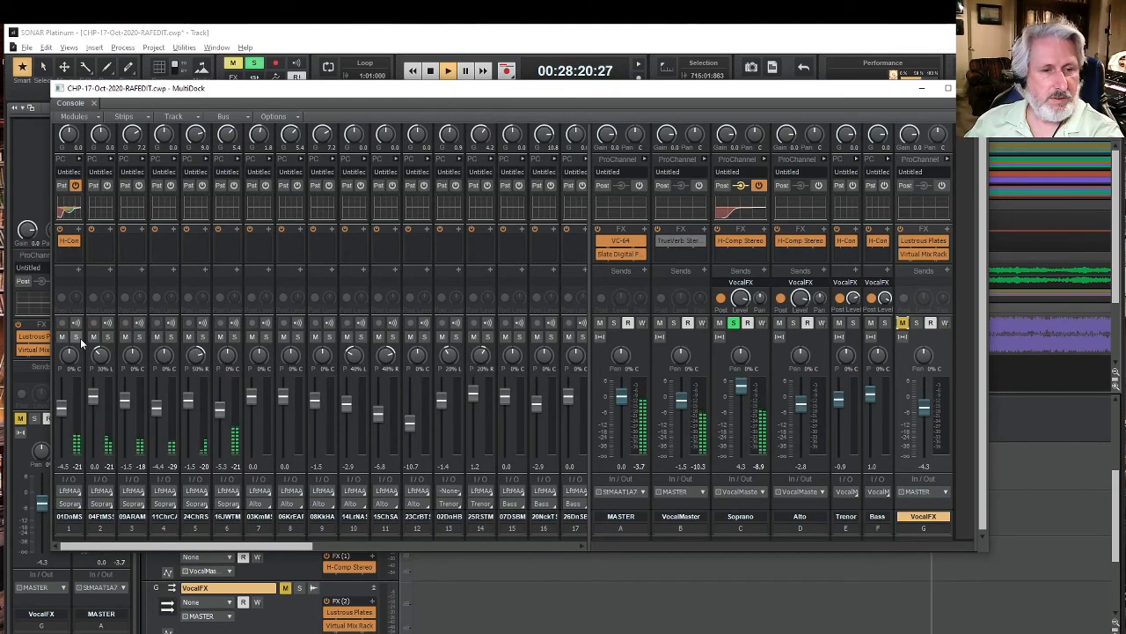
click(106, 338)
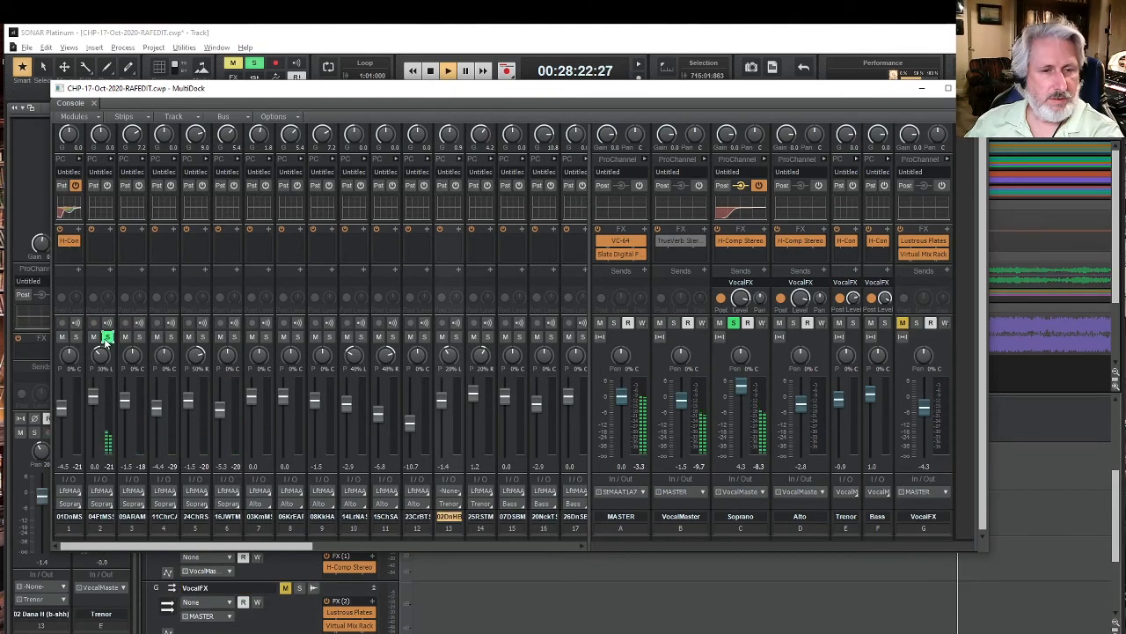
click(108, 340)
click(140, 339)
click(140, 339)
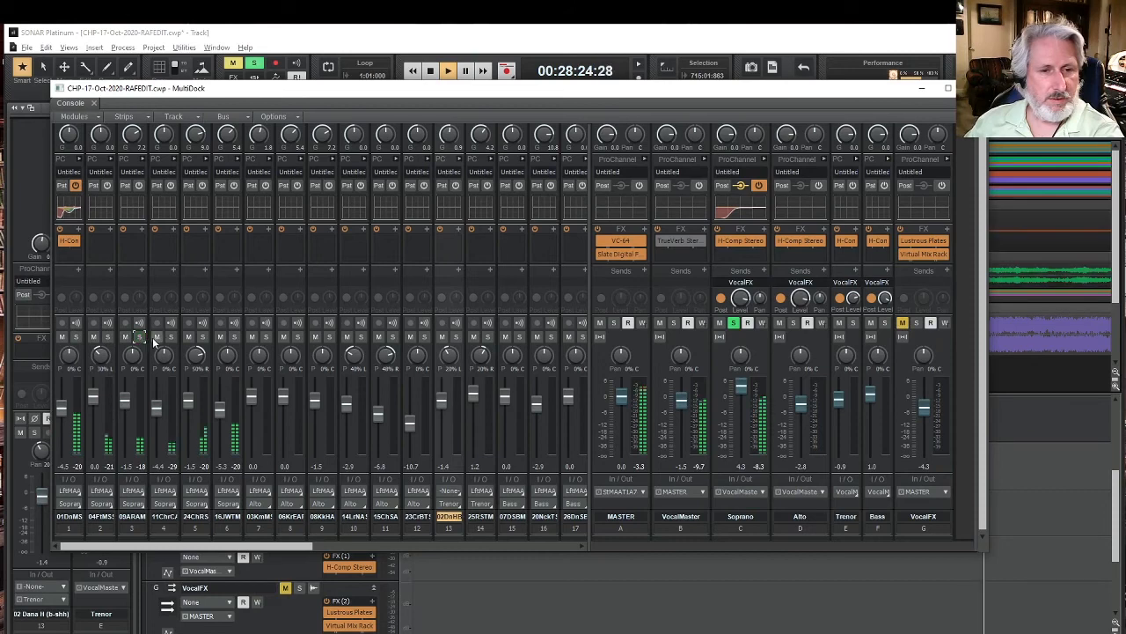
click(171, 338)
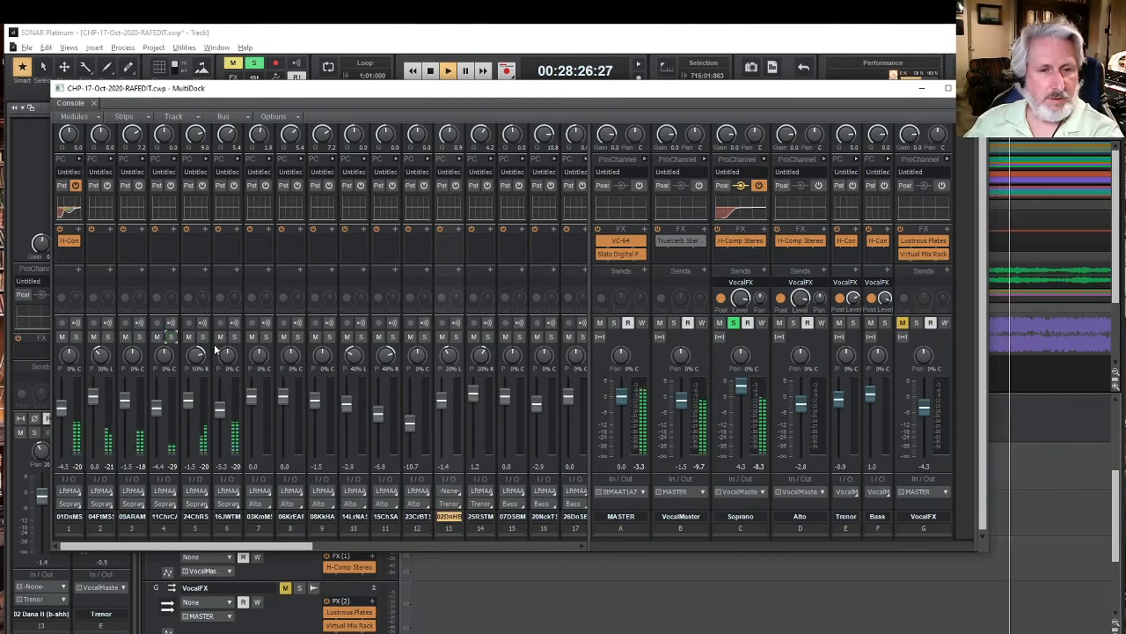
click(203, 338)
click(202, 338)
click(234, 338)
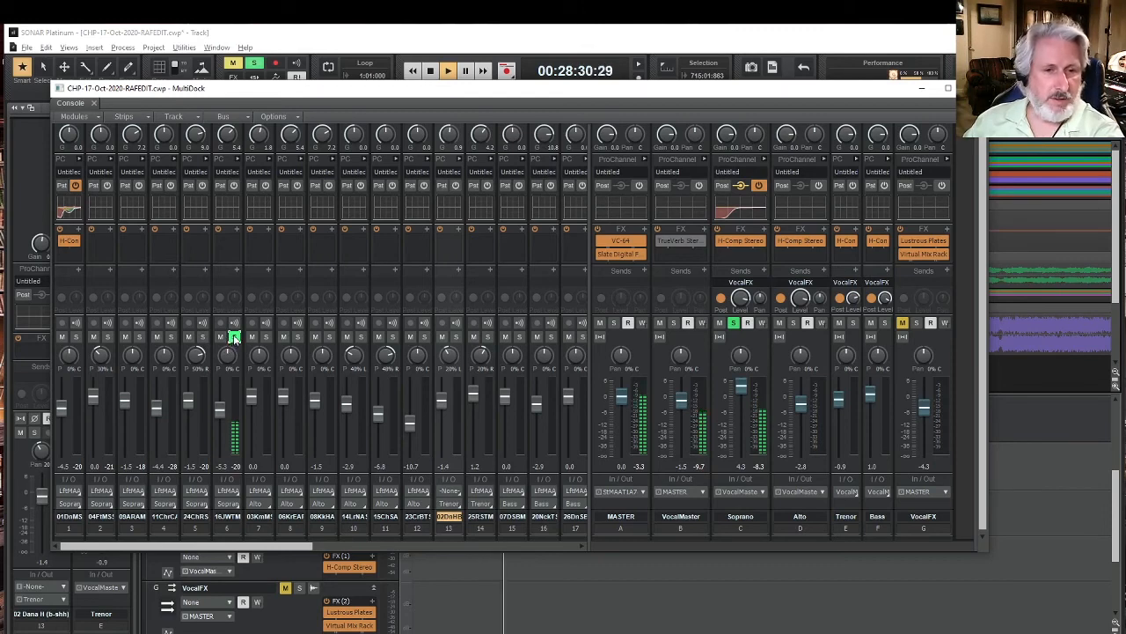
click(234, 338)
Mute track 6 during playback, look over track strips 13 to 29 and stop playback.
click(220, 337)
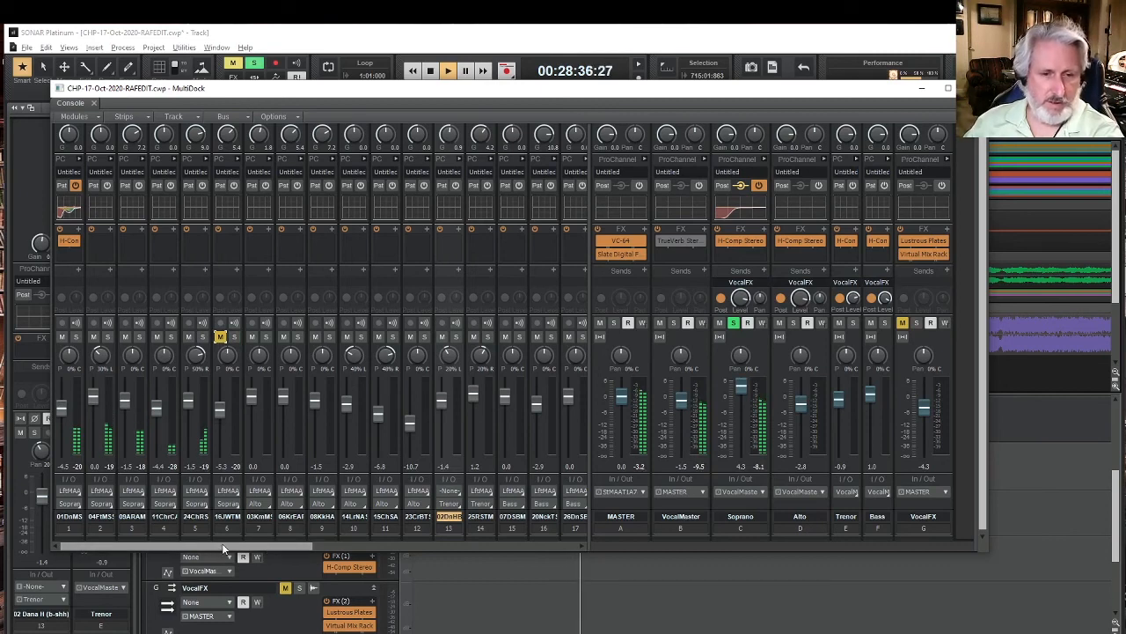
drag(223, 548, 539, 548)
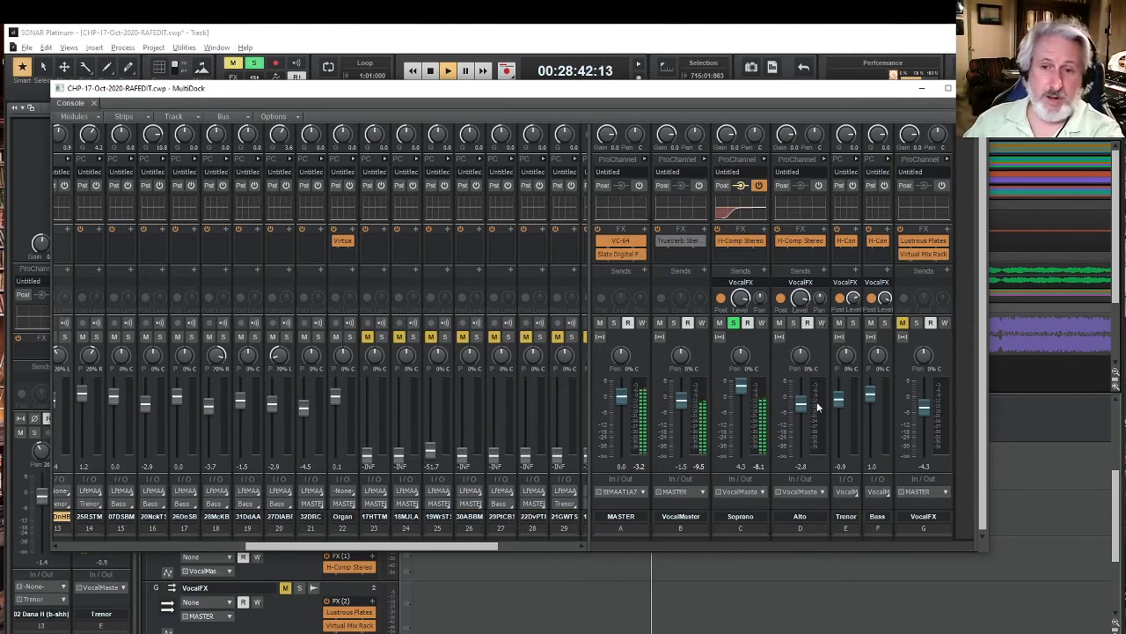
key(space)
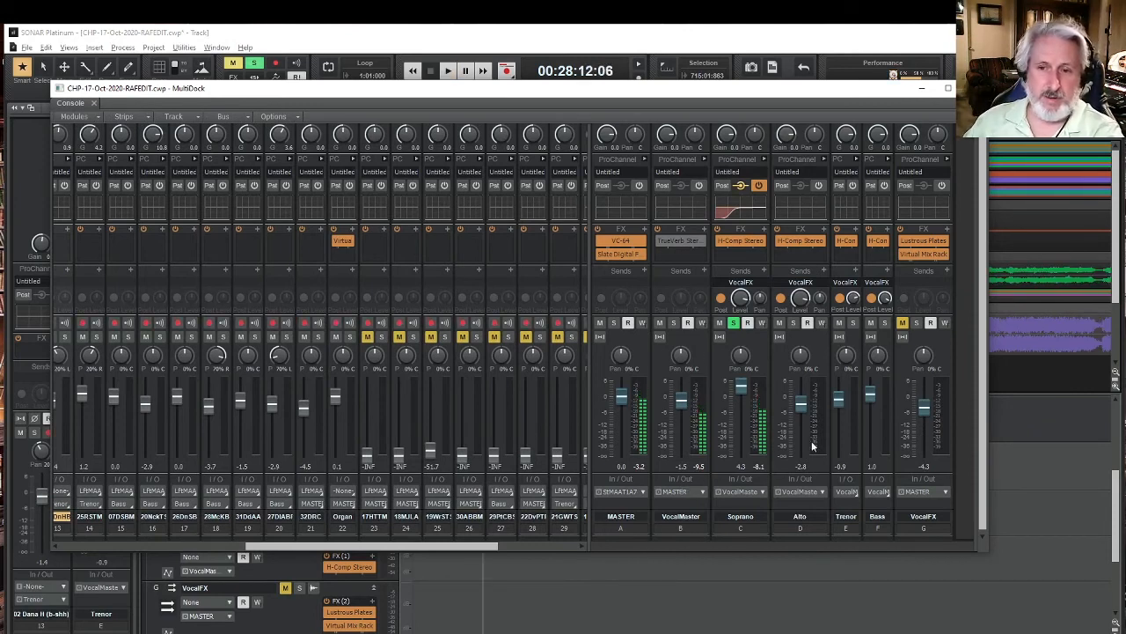
Unmute the VocalFX bus and briefly play the soloed Soprano bus from 00:28:12:06.
click(905, 325)
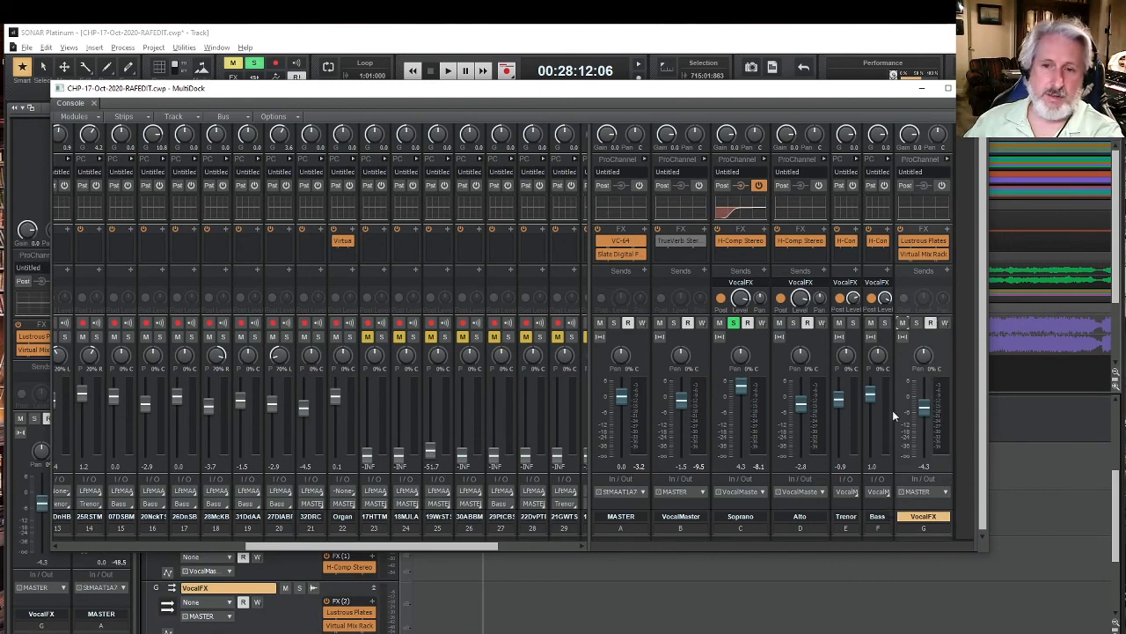
key(space)
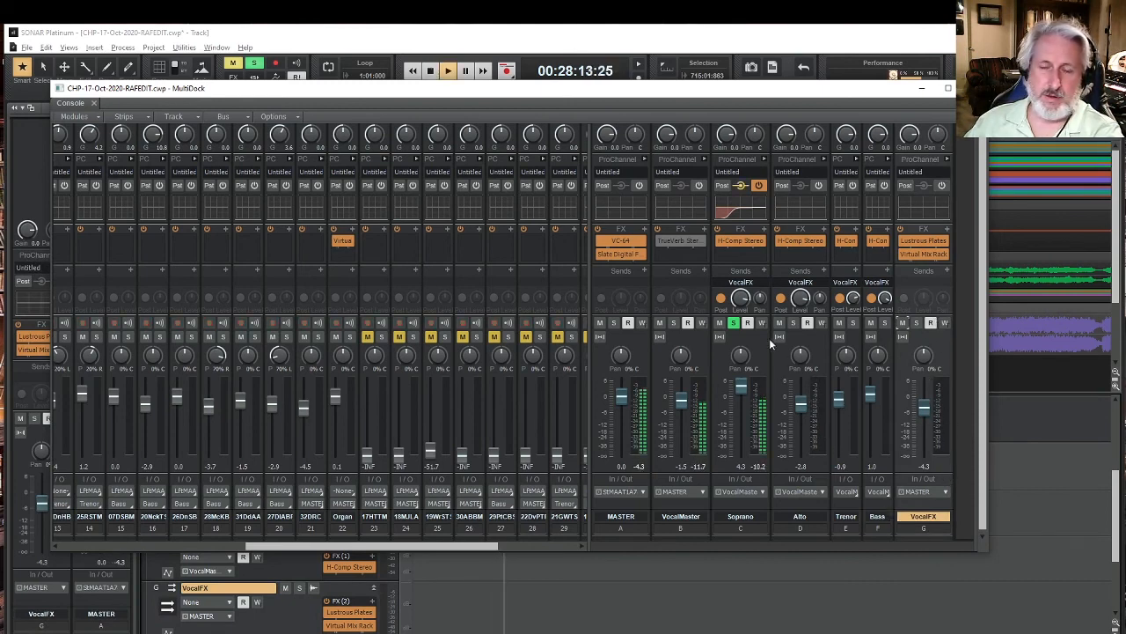
key(space)
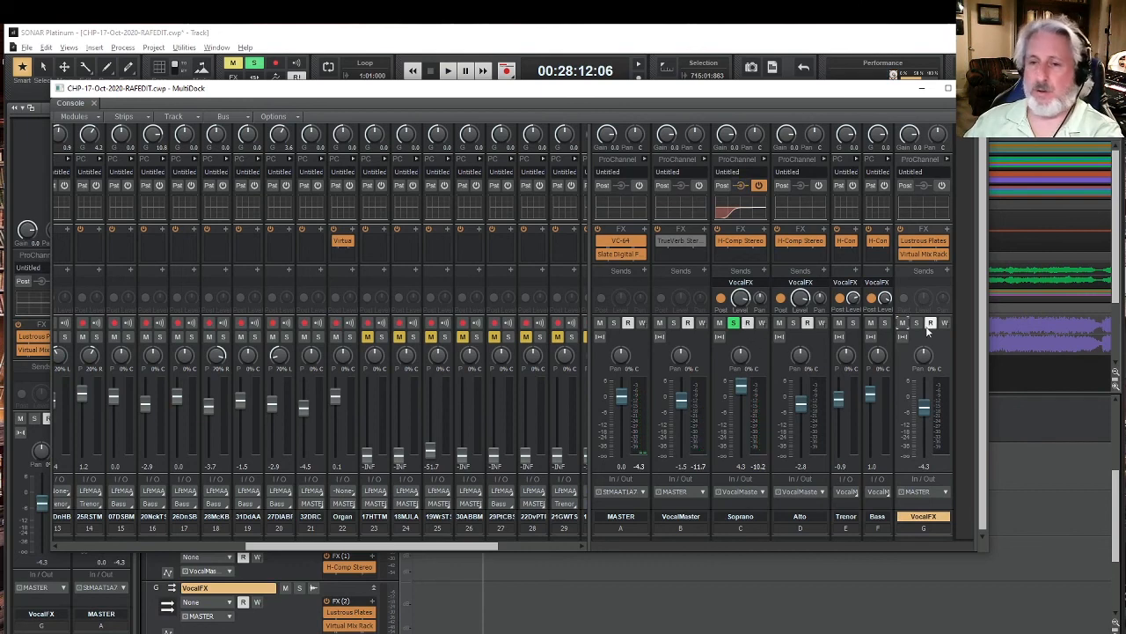
Solo the VocalFX bus together with the Soprano bus and briefly play from 00:28:12:06.
click(916, 324)
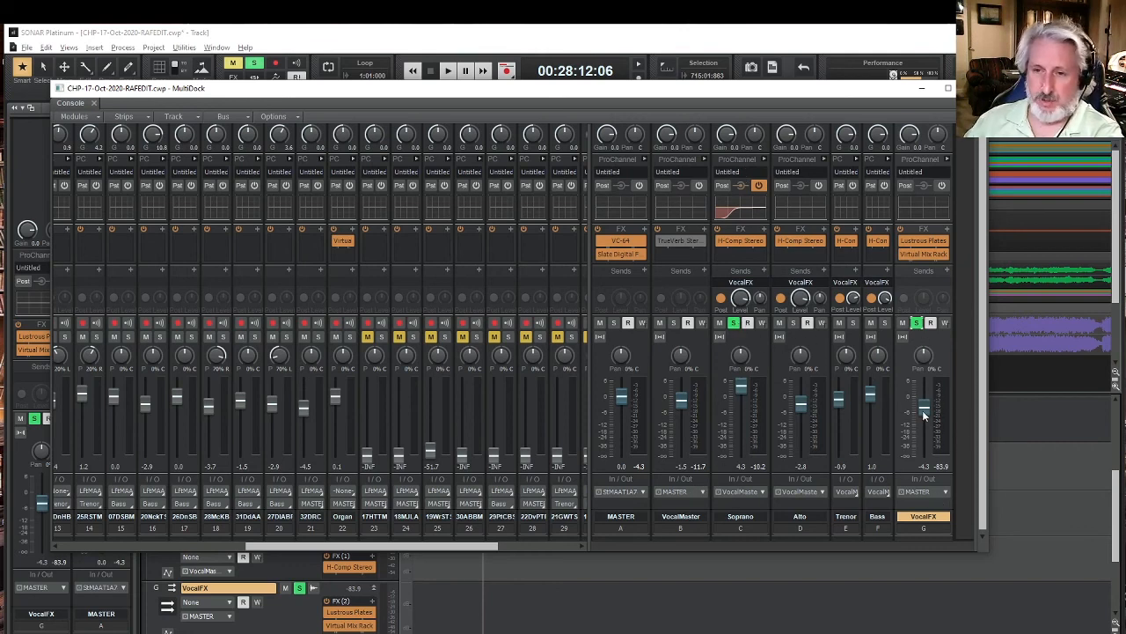
key(space)
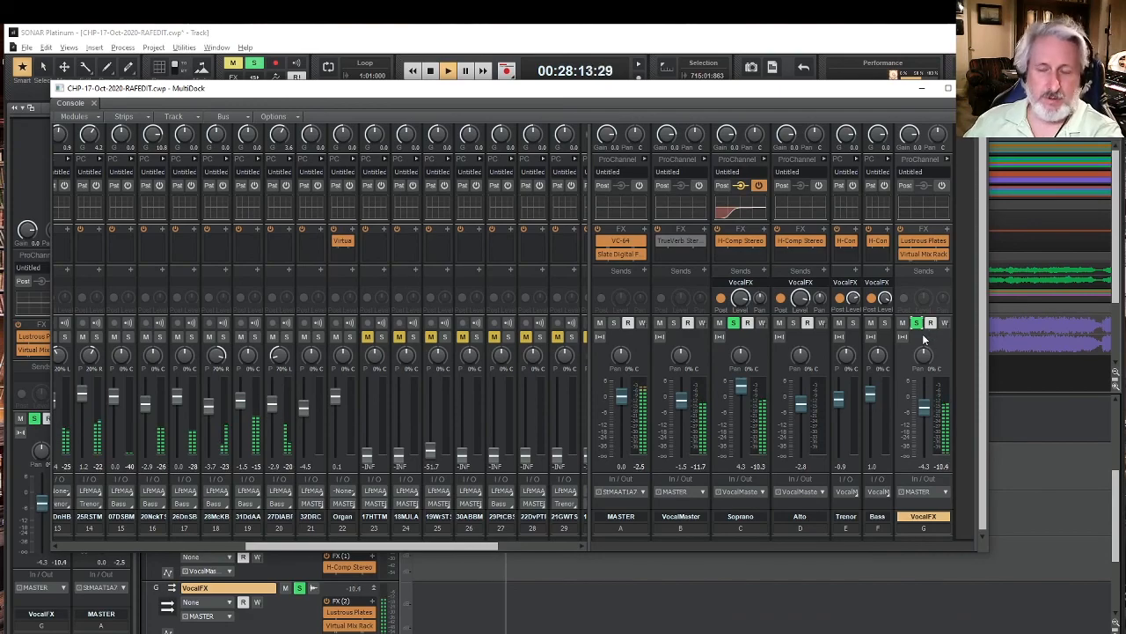
key(space)
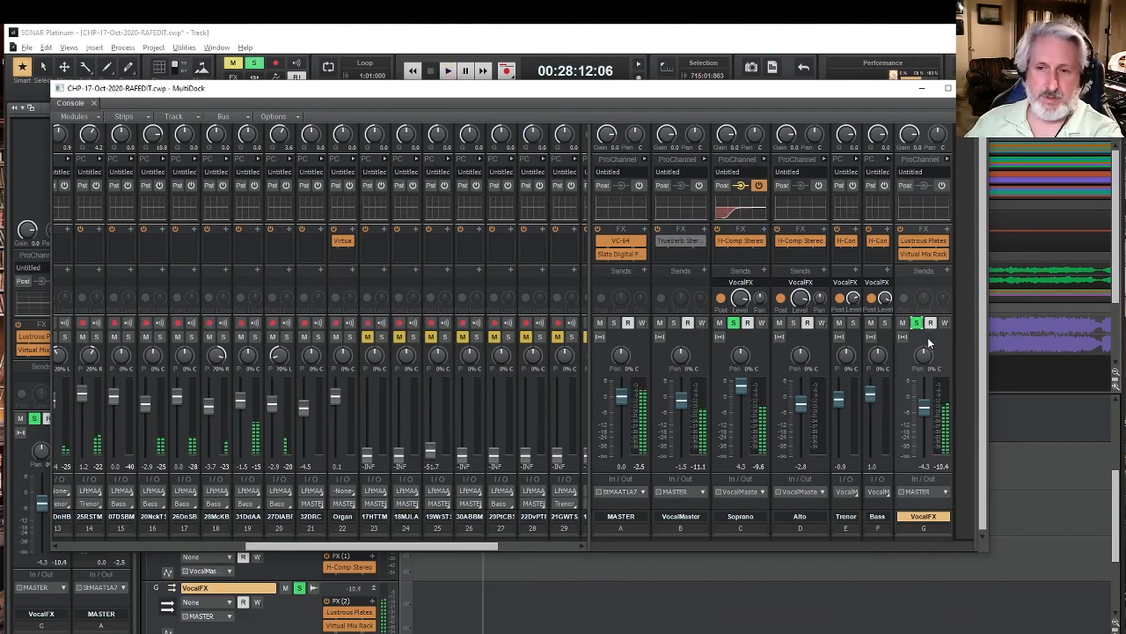